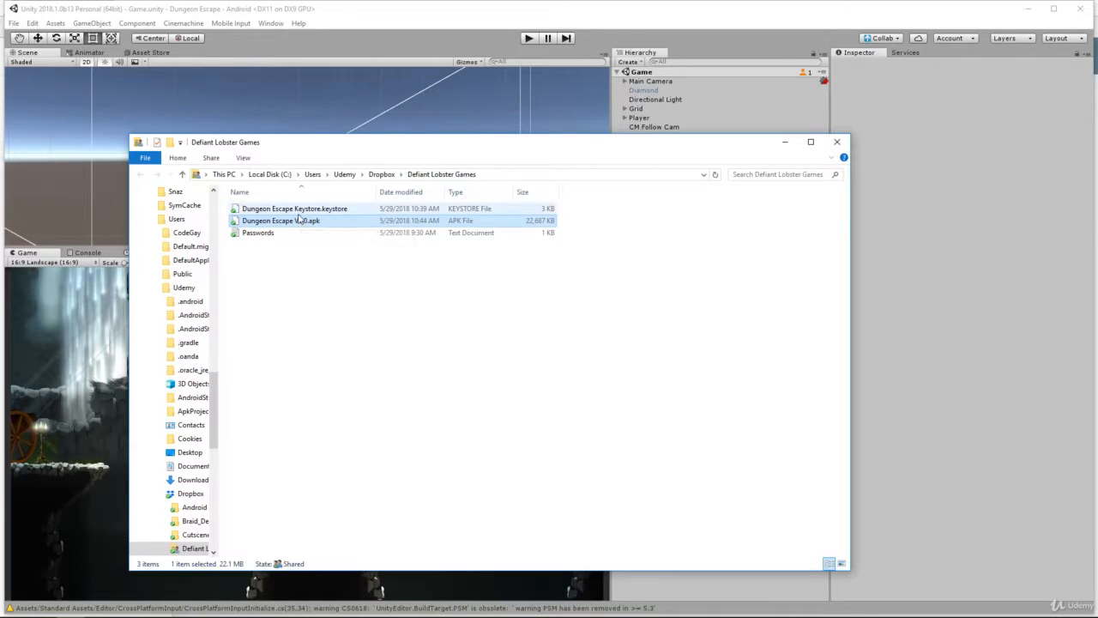
# Step: Switch from File Explorer to the Google Play Console browser window
pyautogui.moveTo(106, 614)
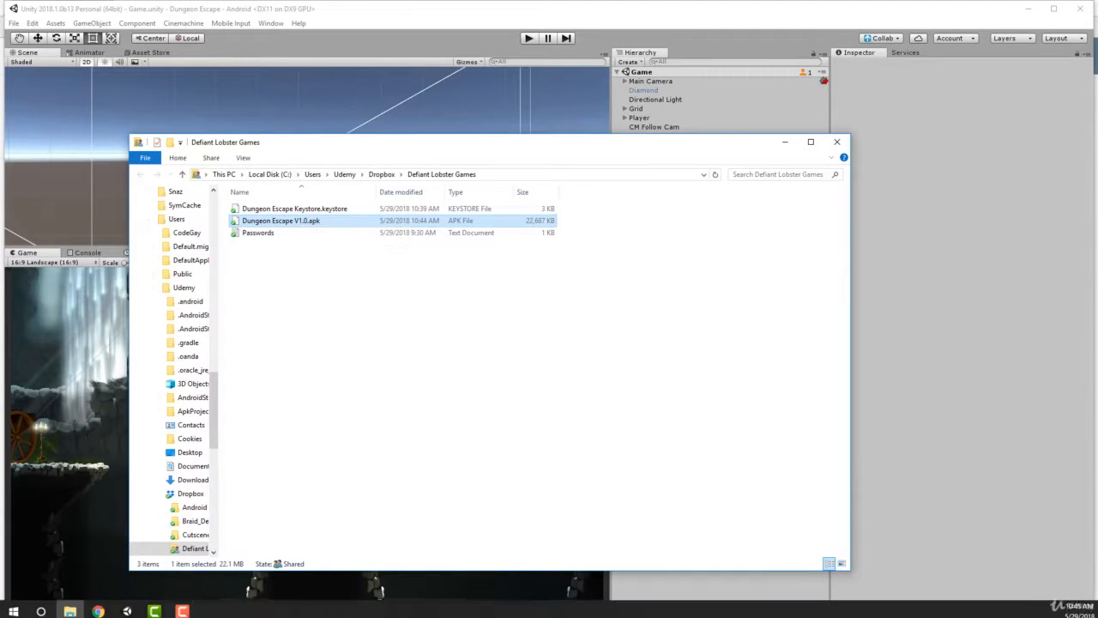
pyautogui.click(94, 573)
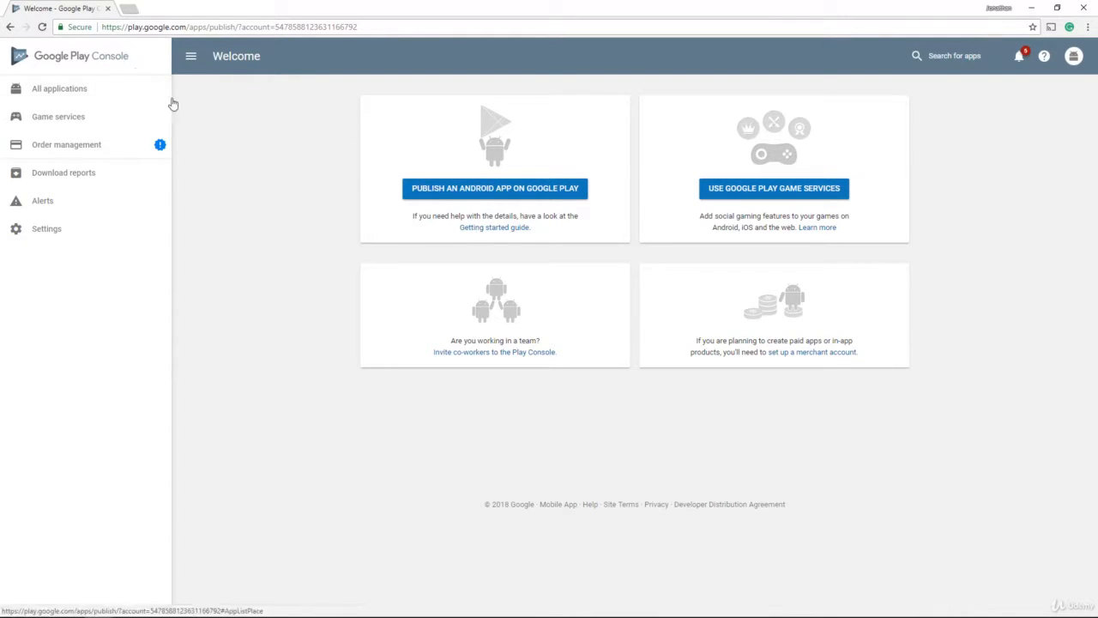
# Step: Create a new Android app titled 'Dungeon Escape' with English (United States) as default language
pyautogui.click(472, 191)
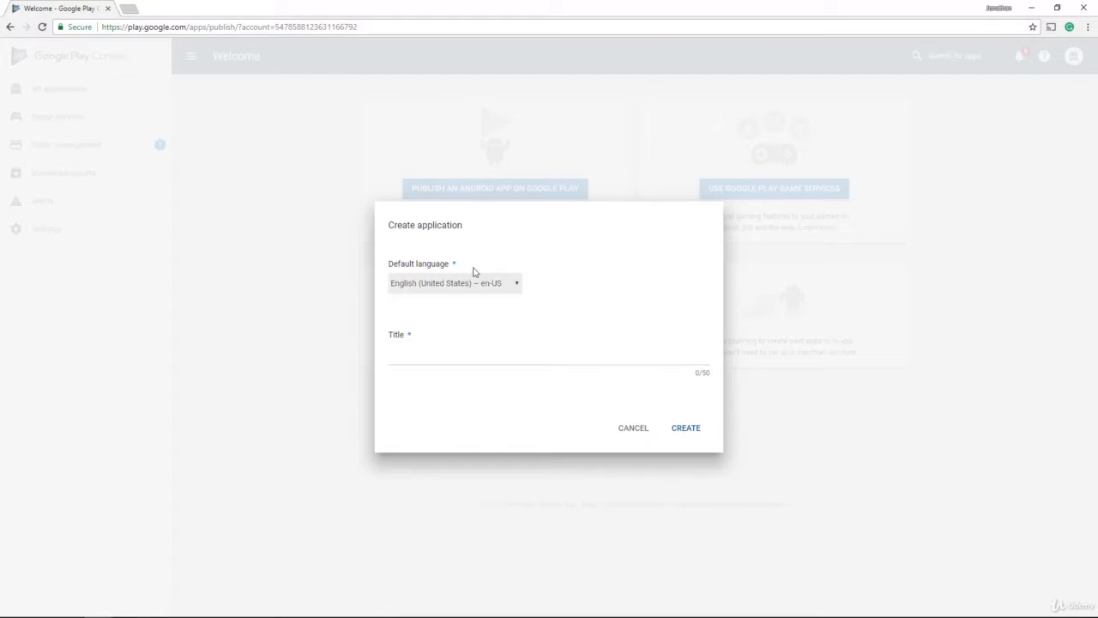
pyautogui.click(444, 225)
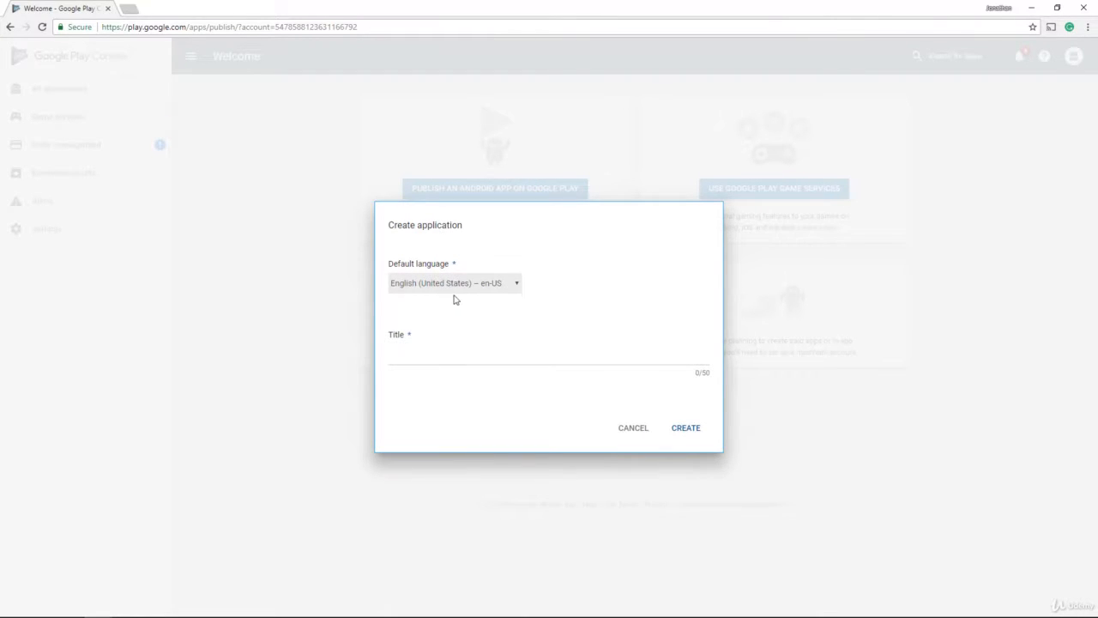
pyautogui.click(441, 357)
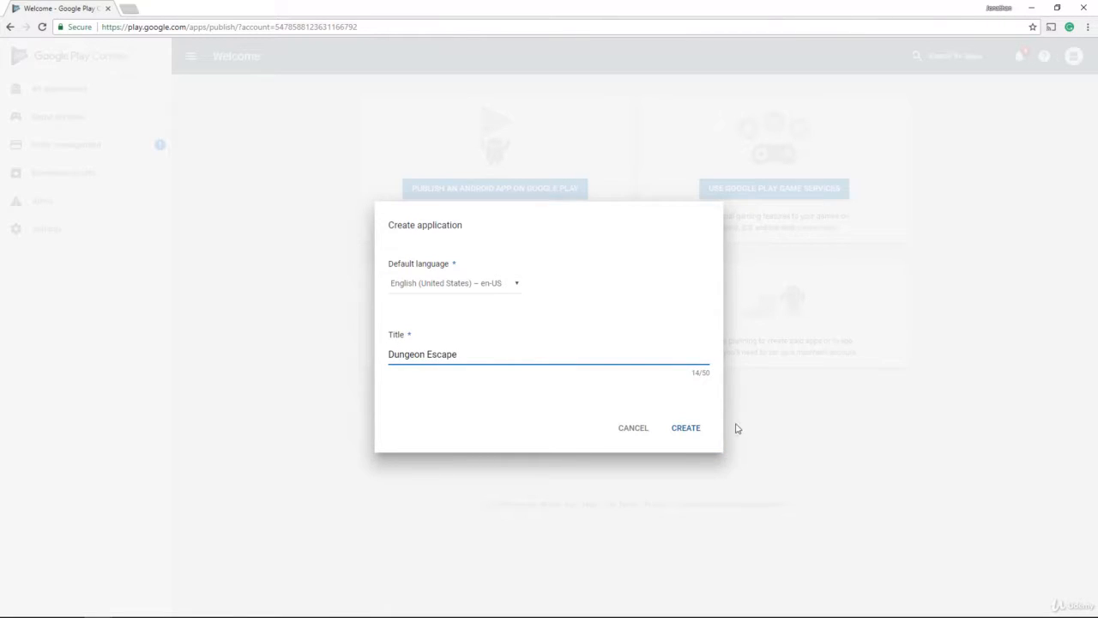
pyautogui.click(678, 428)
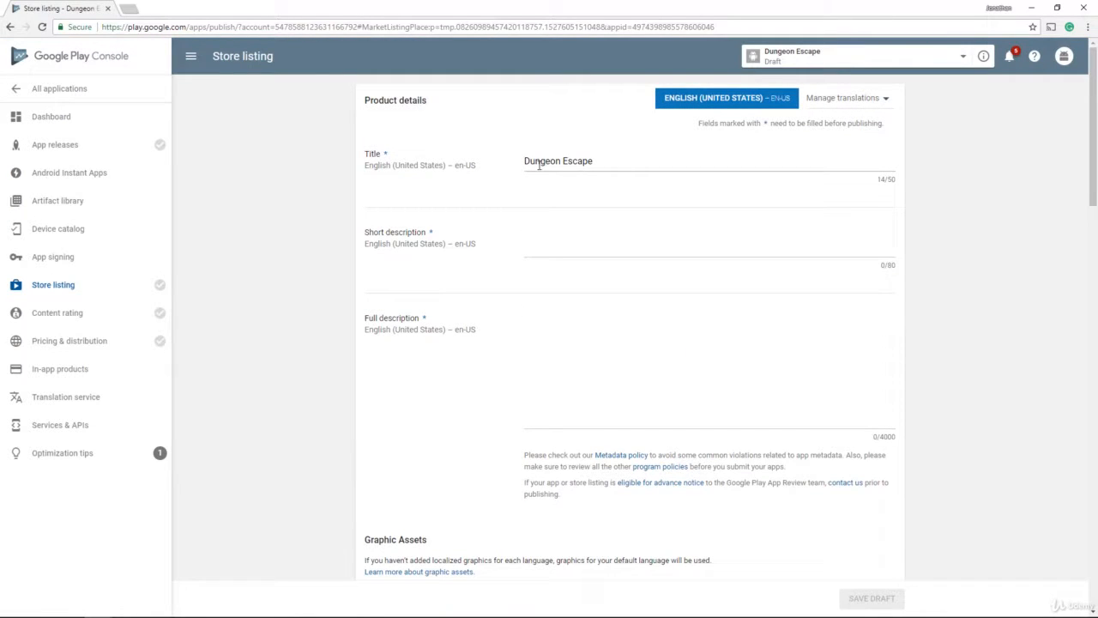
# Step: Enter short description 'This is a dungeon escape game' and a full description citing the Udemy Authorized Course
pyautogui.click(558, 244)
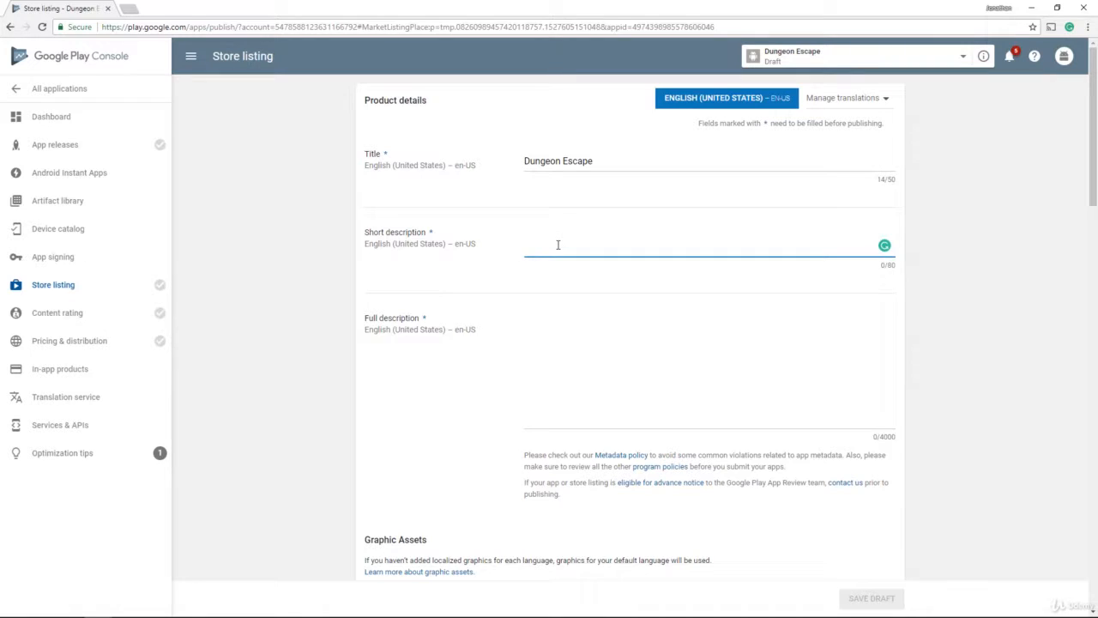
pyautogui.write('This is a dung')
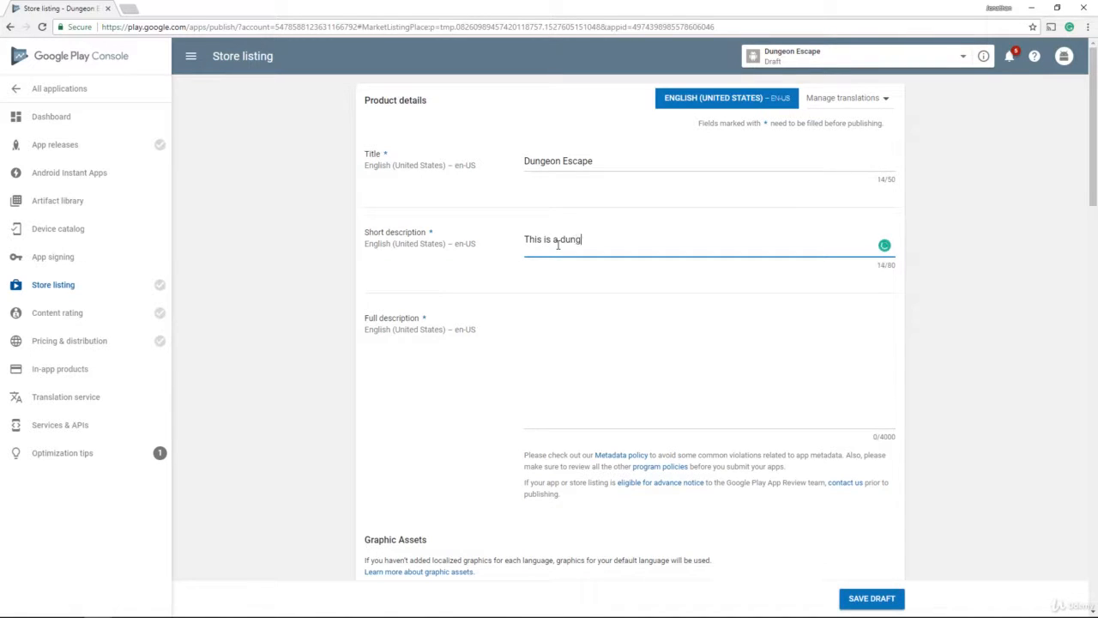
pyautogui.write('eon escape game')
pyautogui.click(610, 366)
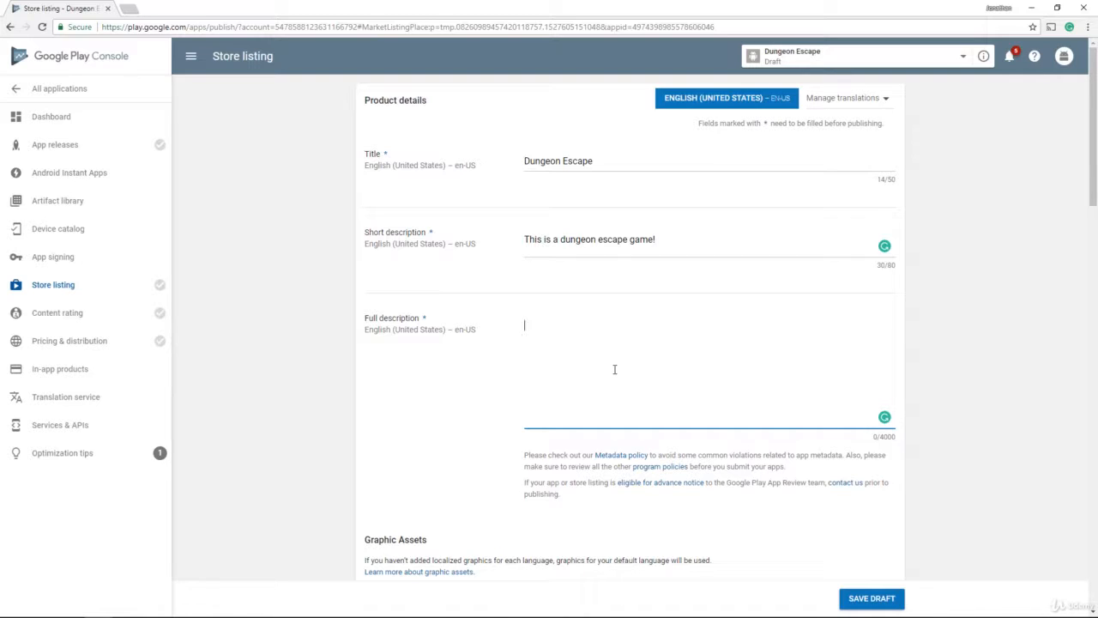
pyautogui.write('This is a dungeon escape game created')
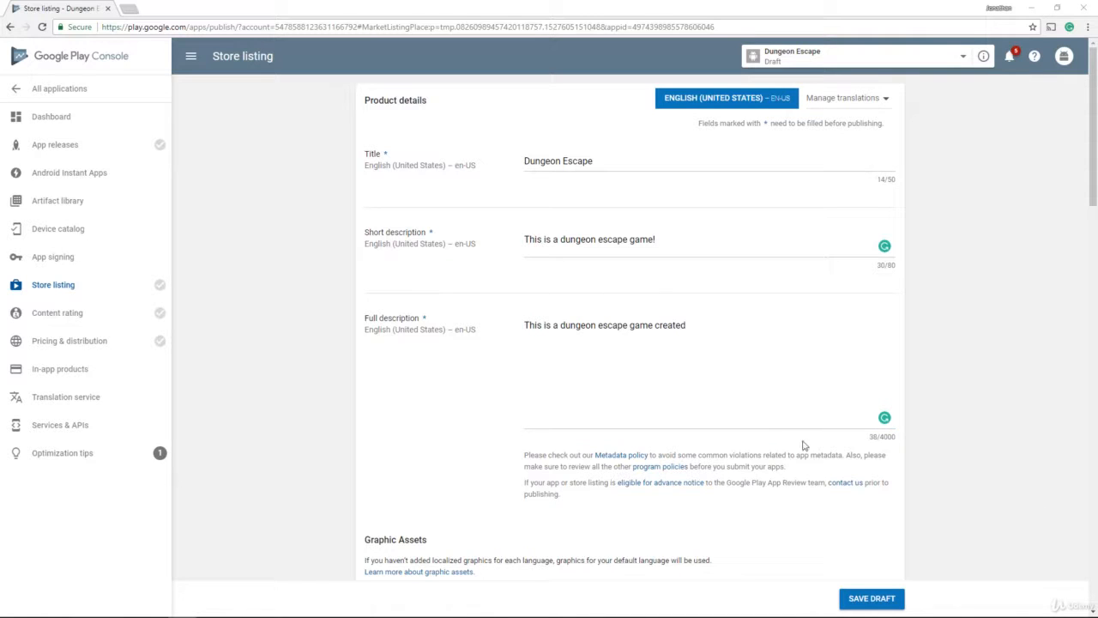
pyautogui.click(708, 328)
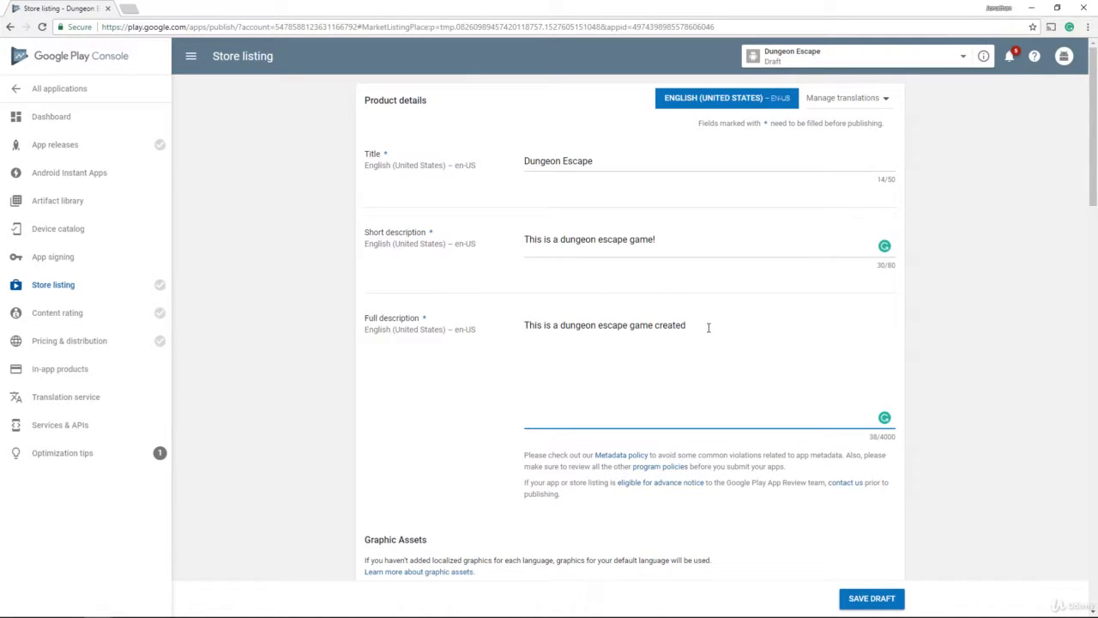
pyautogui.write('for the Udemy Authorized Course!')
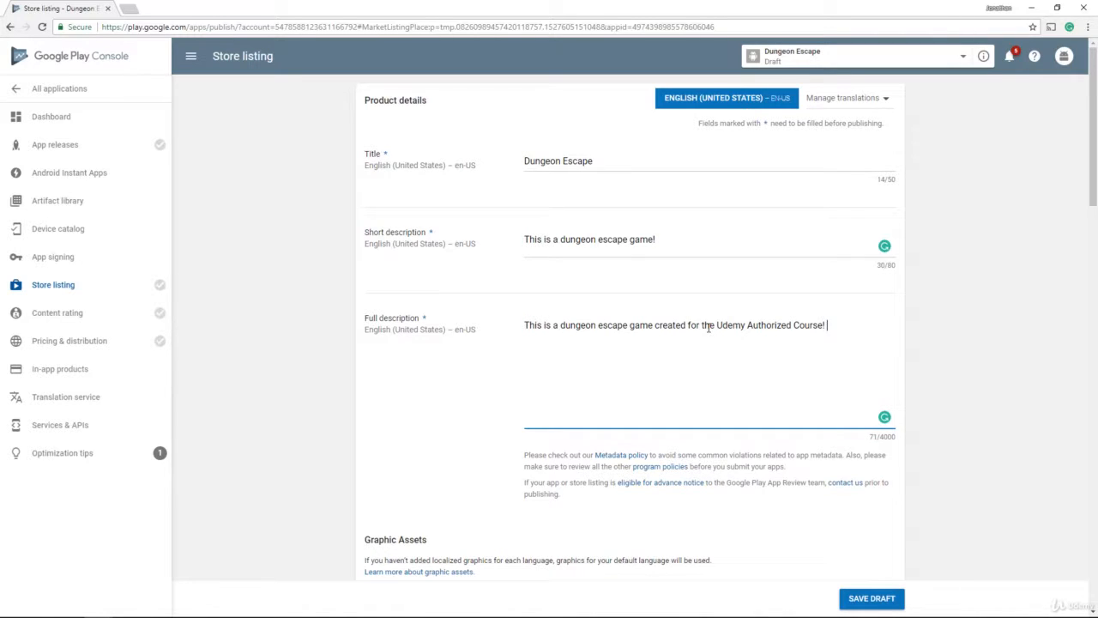
pyautogui.scroll(-2, 635, 316)
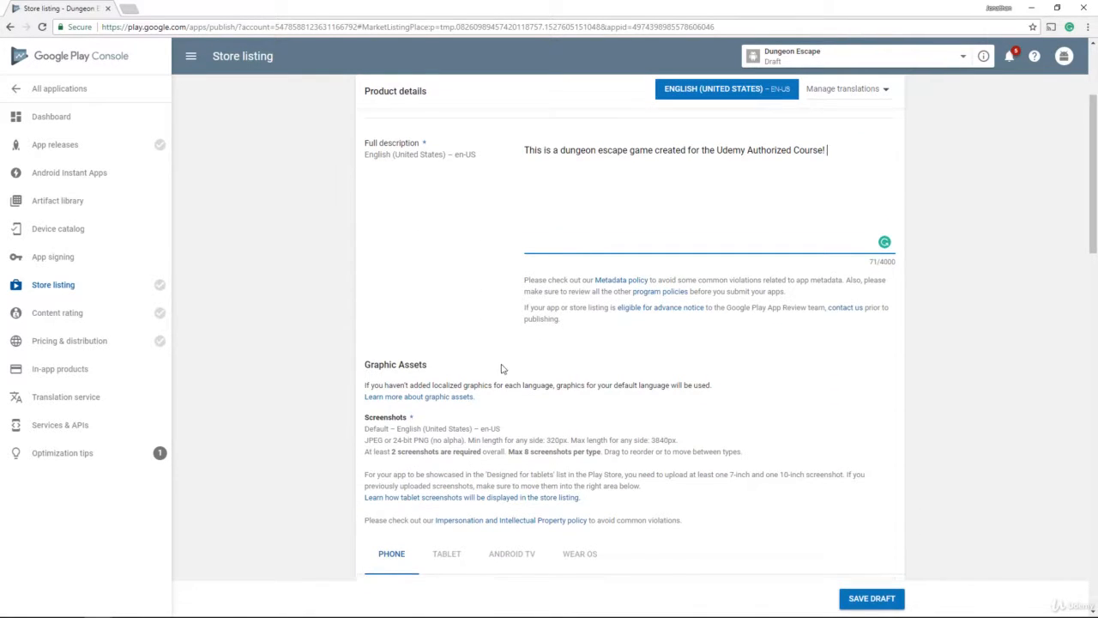
# Step: Review the screenshot requirements for phone, tablet, Android TV and Wear OS
pyautogui.scroll(-3, 537, 318)
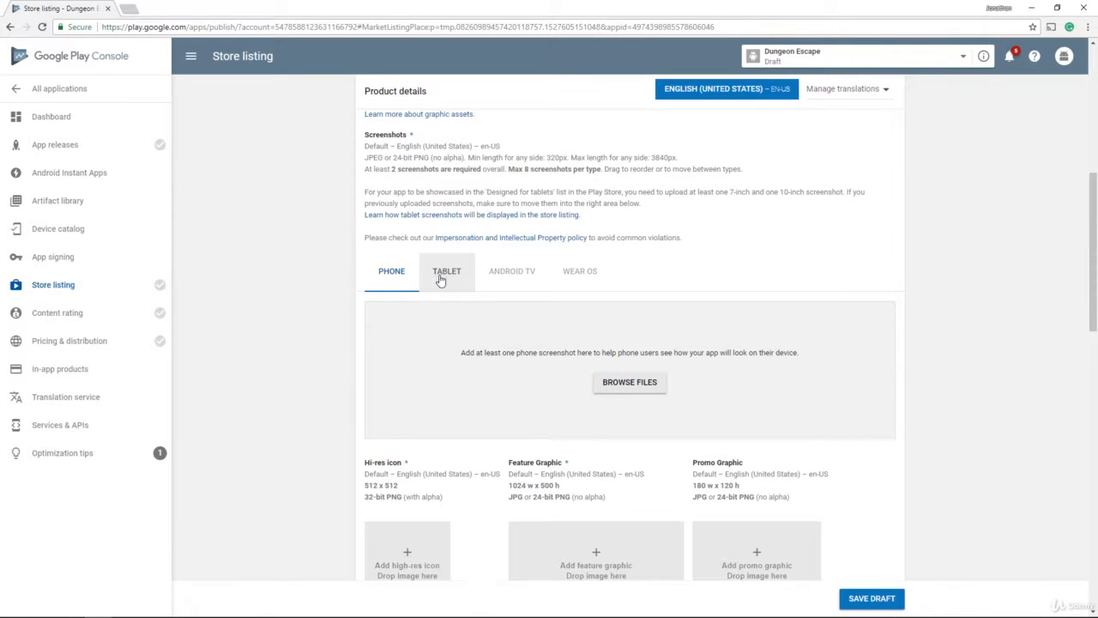
pyautogui.click(440, 280)
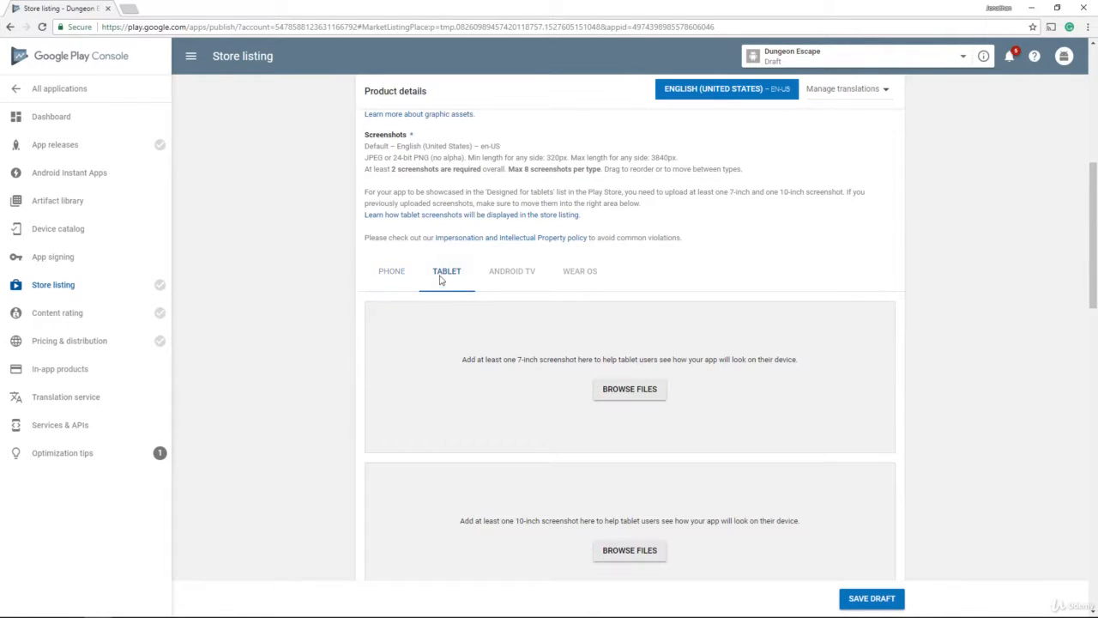
pyautogui.click(507, 281)
pyautogui.click(574, 284)
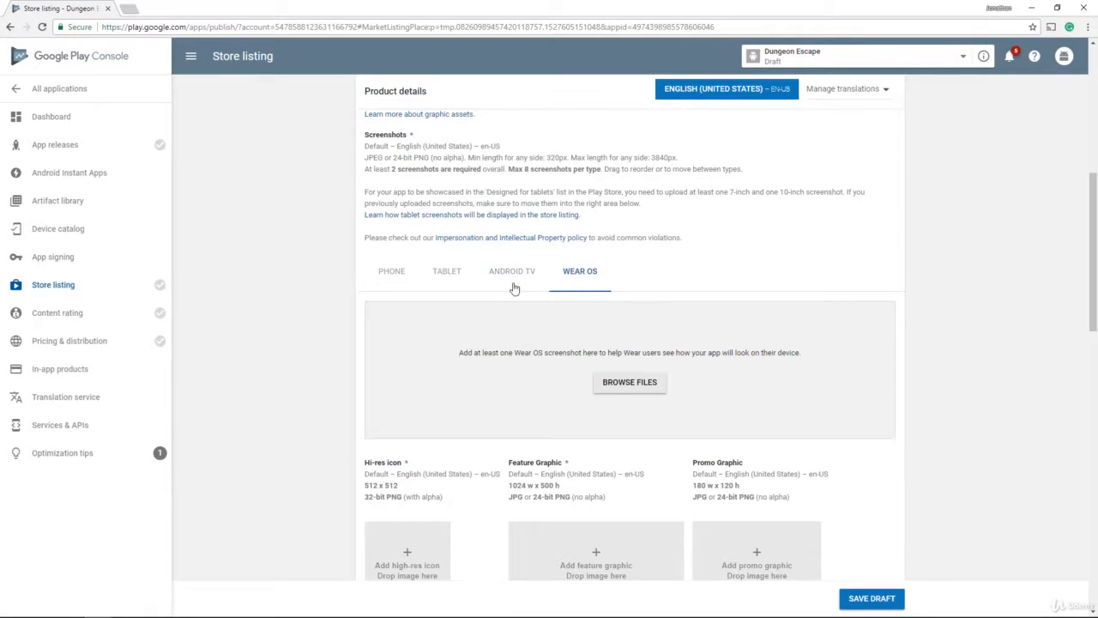
pyautogui.click(397, 281)
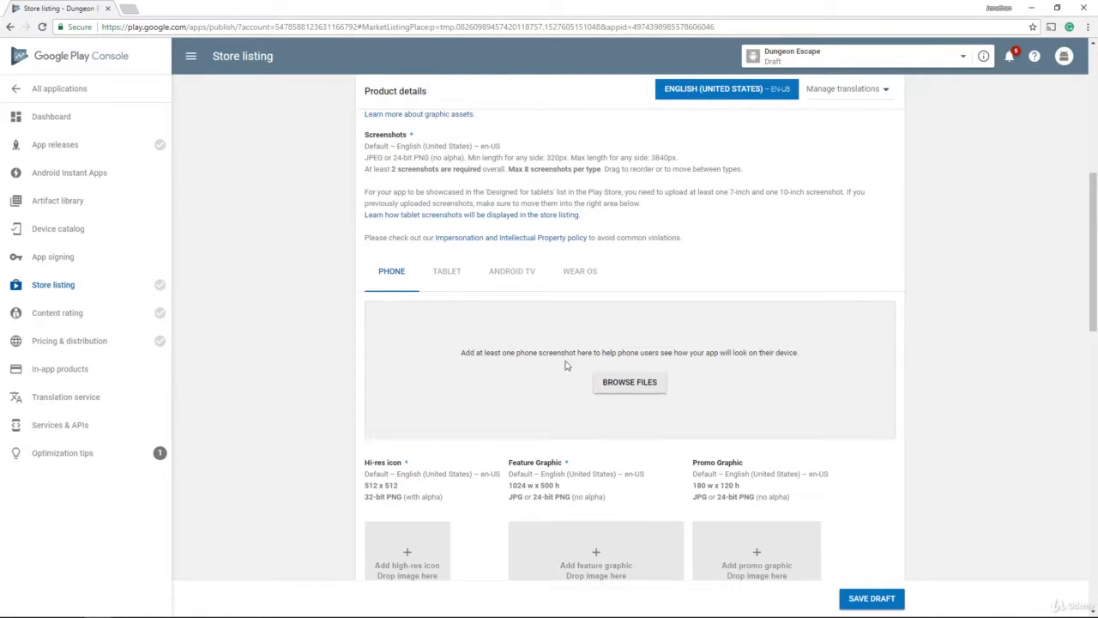
pyautogui.scroll(-1, 535, 351)
pyautogui.scroll(-1, 537, 350)
pyautogui.scroll(1, 539, 336)
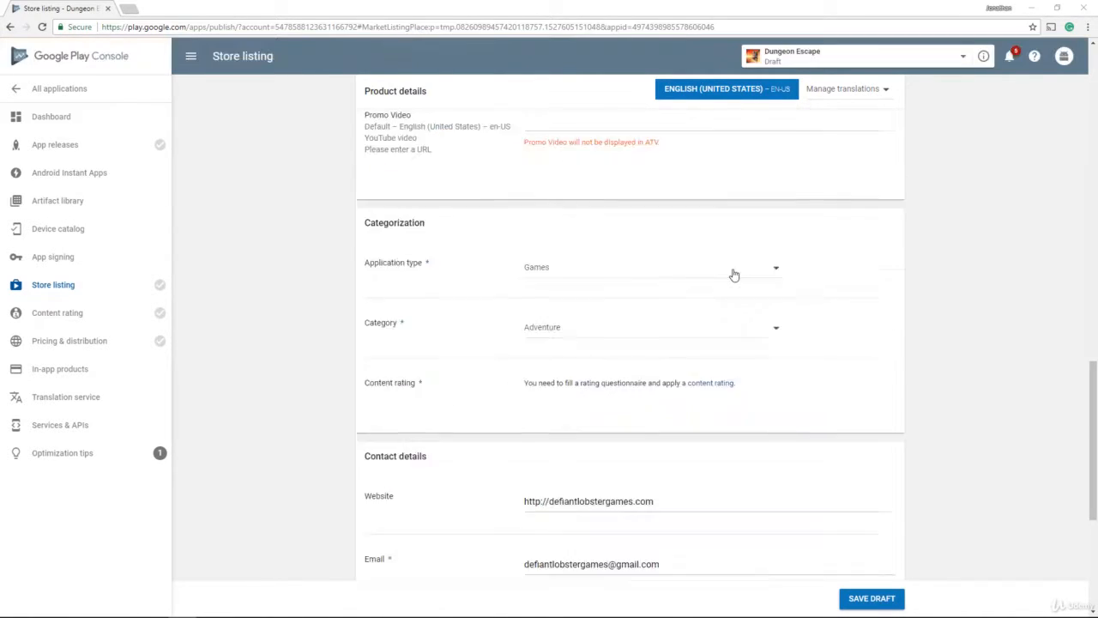
pyautogui.scroll(4, 729, 278)
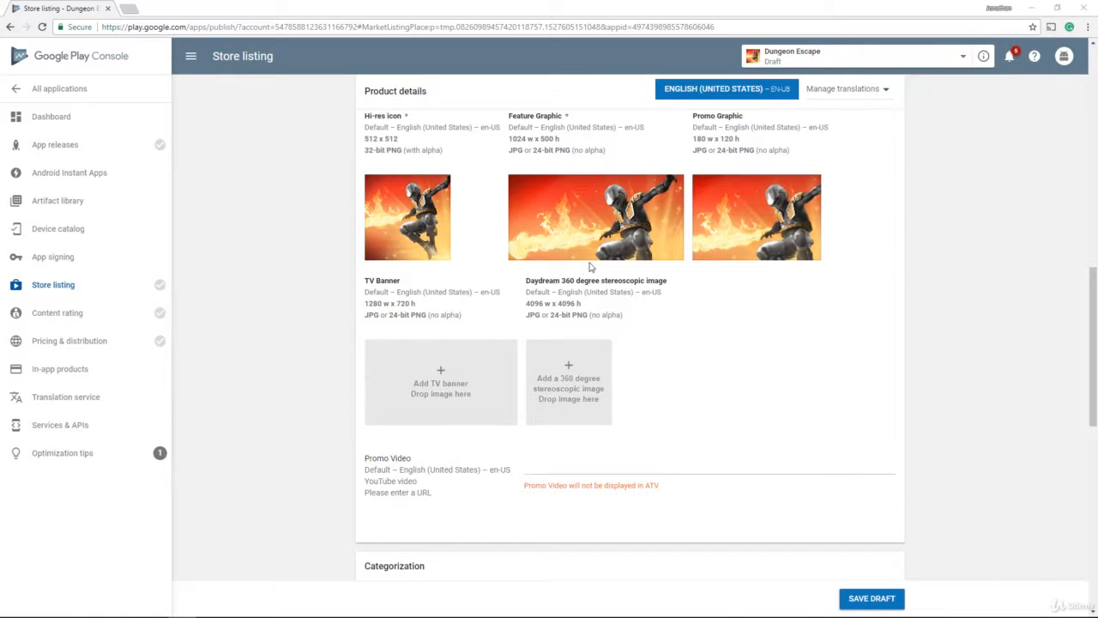
pyautogui.scroll(-2, 513, 347)
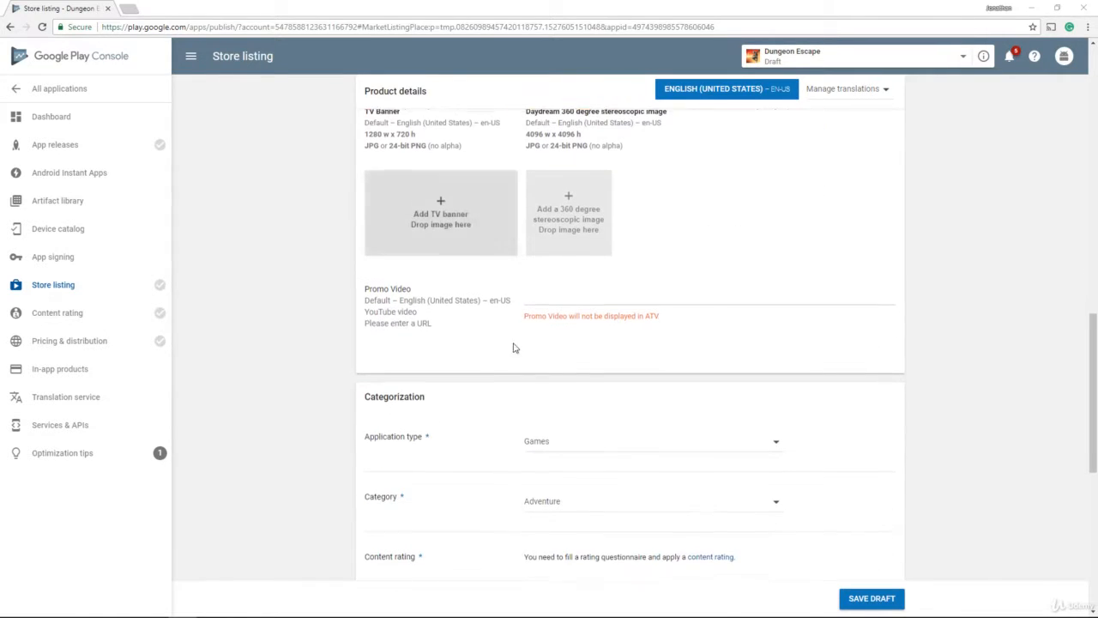
# Step: Set application type to Games and category to Adventure, then save the listing draft
pyautogui.click(547, 295)
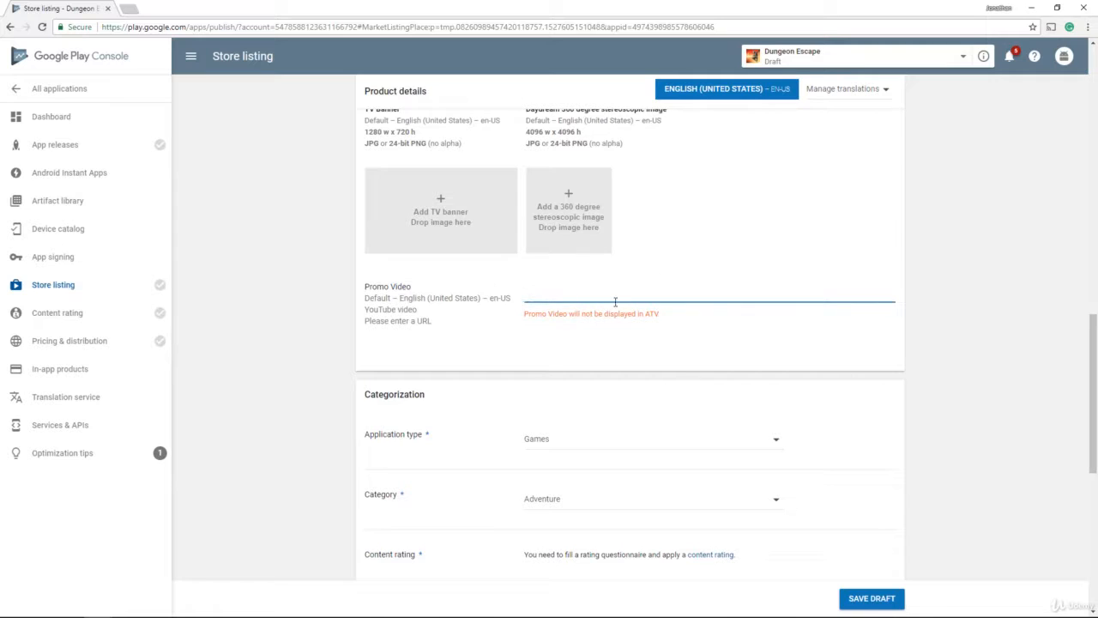
pyautogui.scroll(-2, 578, 309)
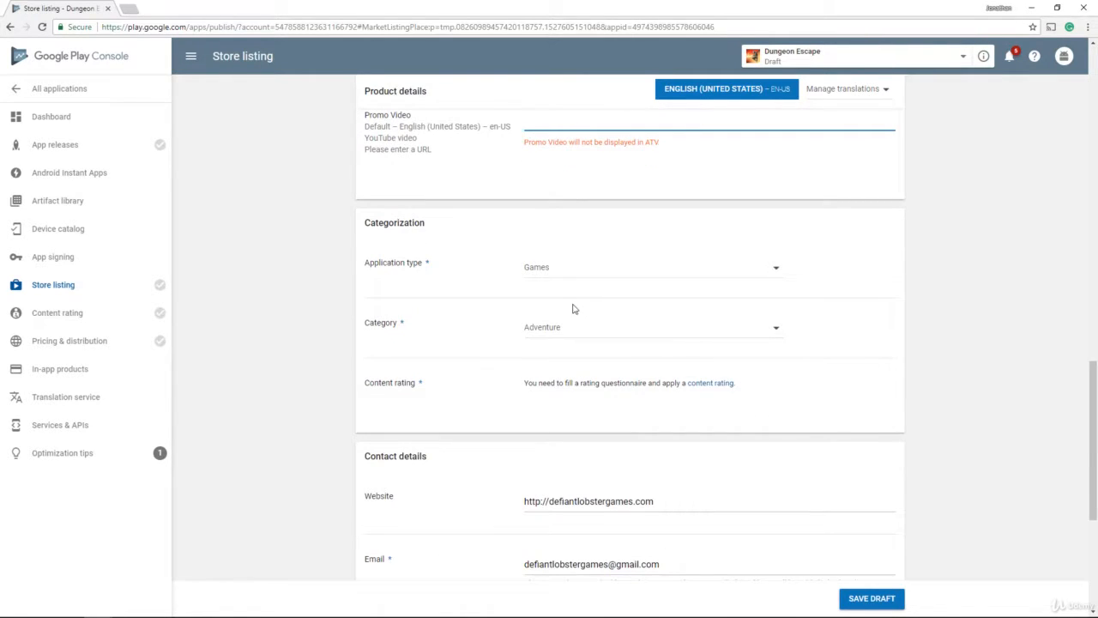
pyautogui.click(580, 271)
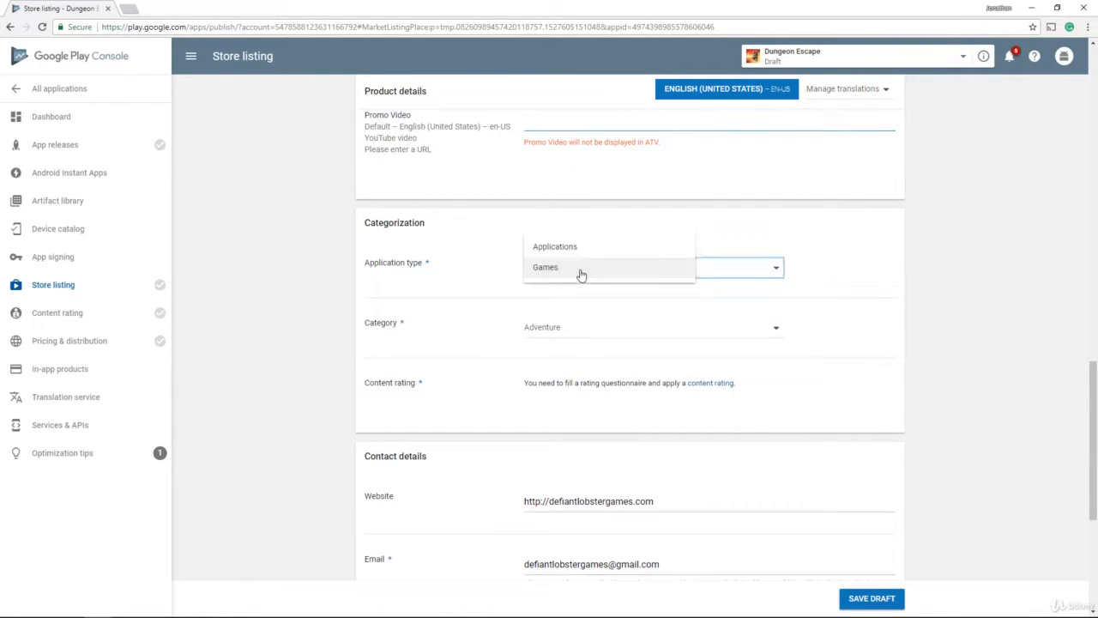
pyautogui.click(581, 271)
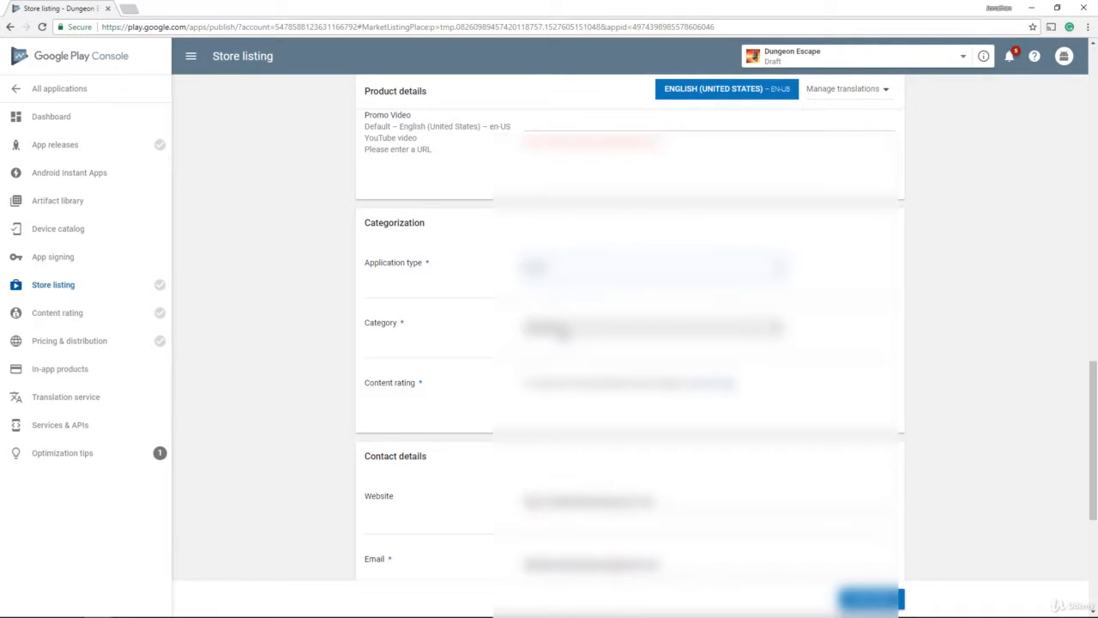
pyautogui.click(562, 330)
pyautogui.click(559, 329)
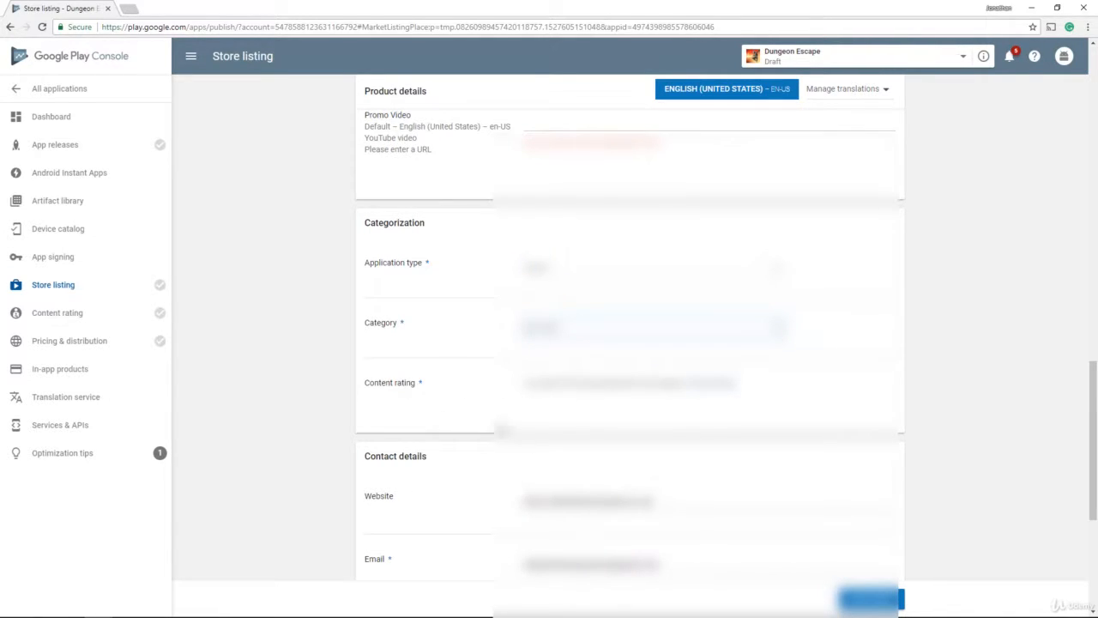
pyautogui.scroll(-3, 532, 426)
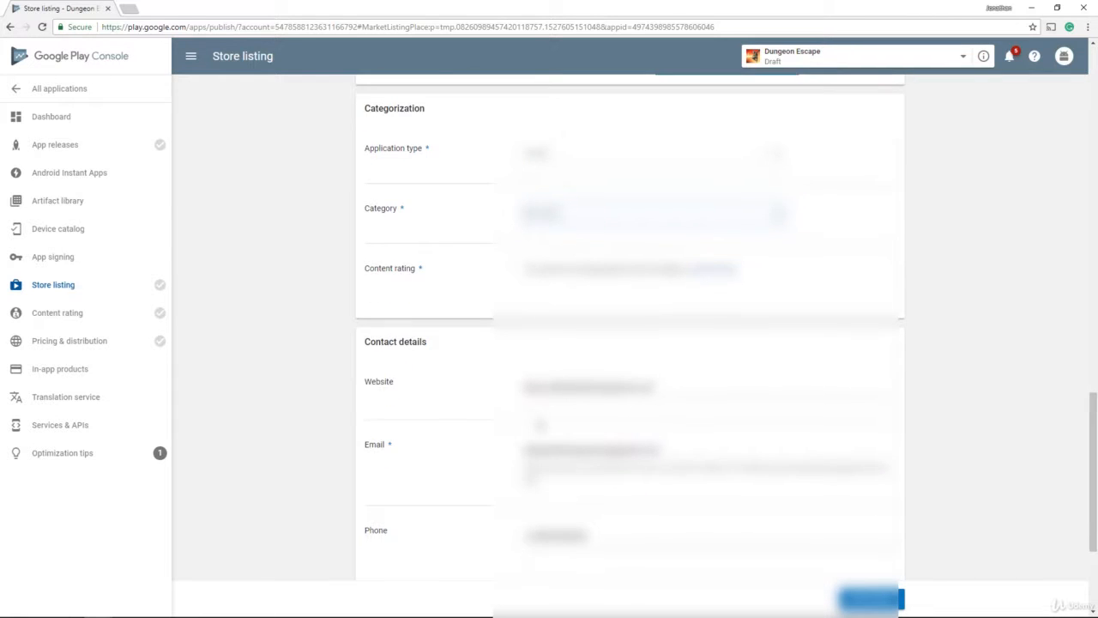
pyautogui.scroll(-1, 490, 291)
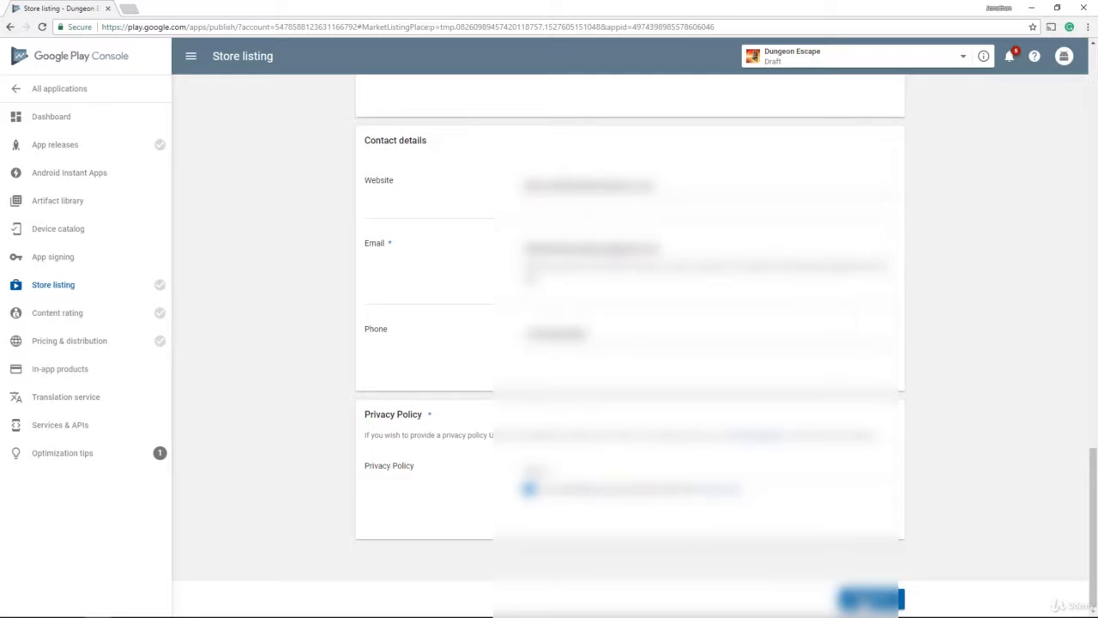
pyautogui.click(871, 599)
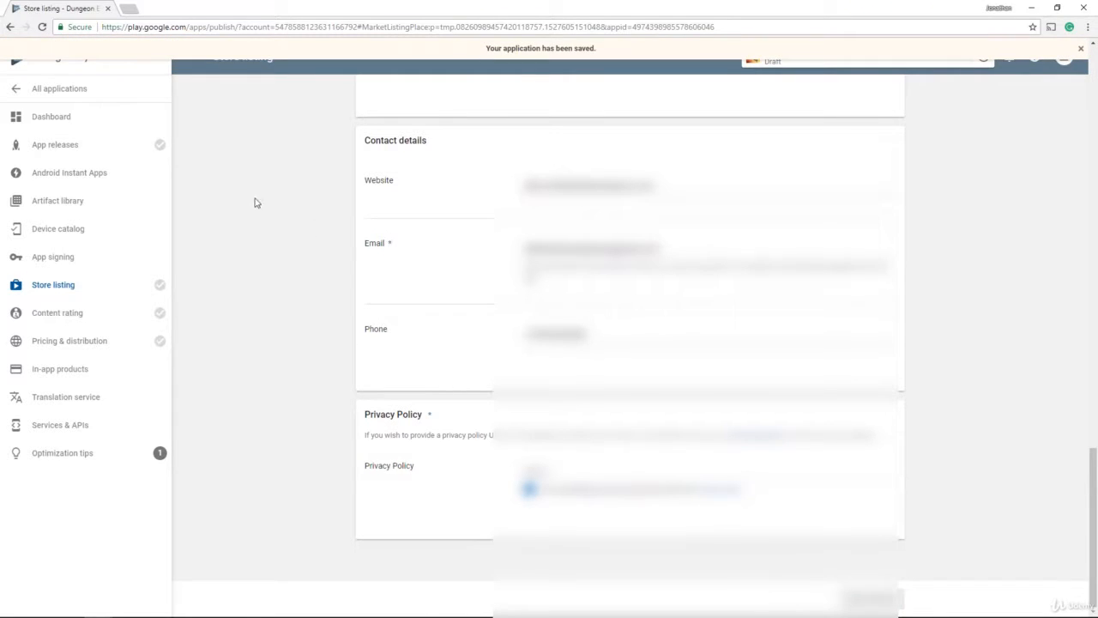
# Step: Create a new release on the Production track from App releases
pyautogui.click(110, 152)
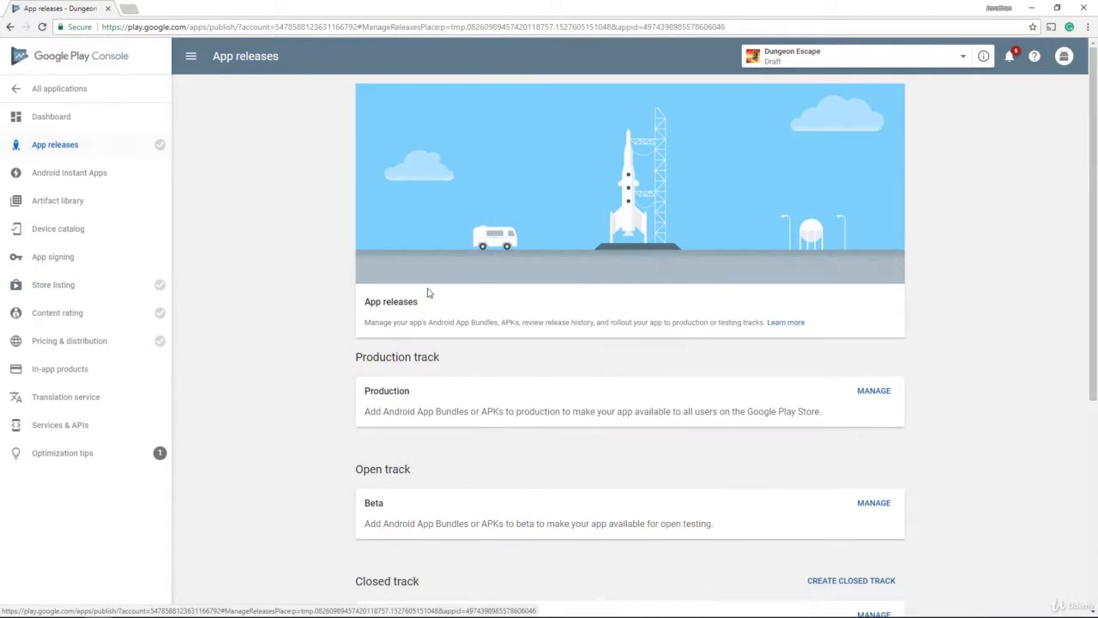
pyautogui.scroll(-2, 462, 379)
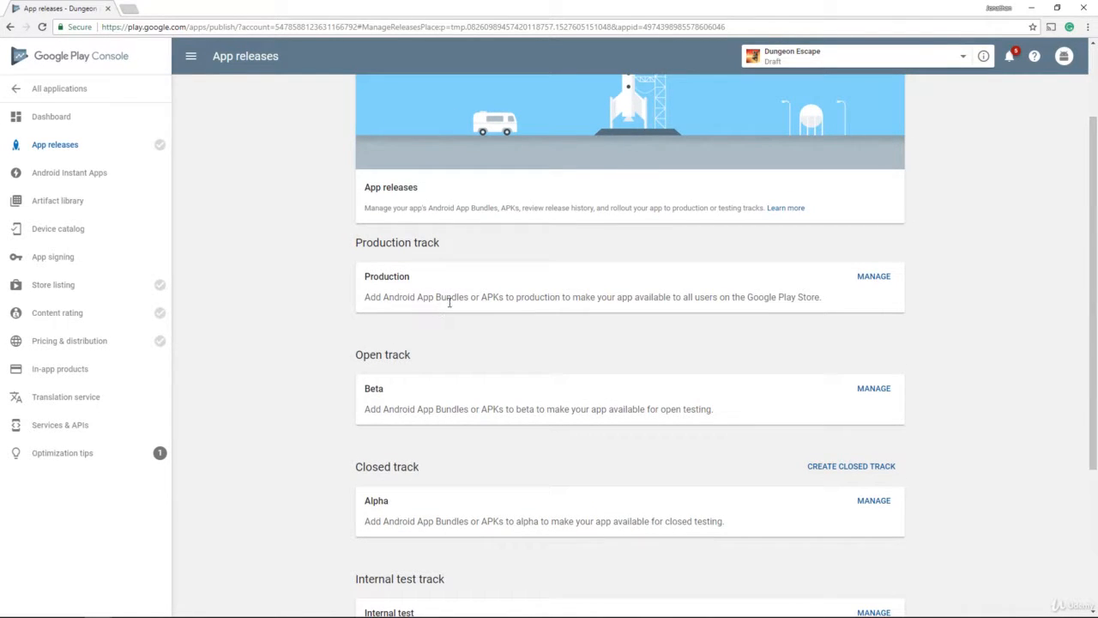
pyautogui.scroll(-1, 448, 302)
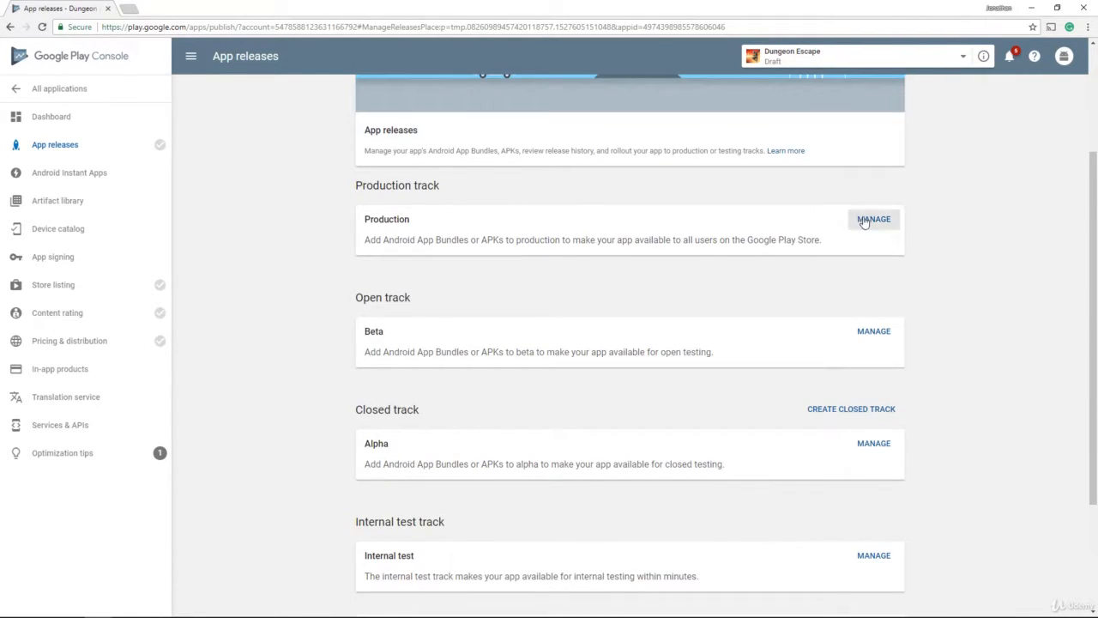
pyautogui.click(863, 221)
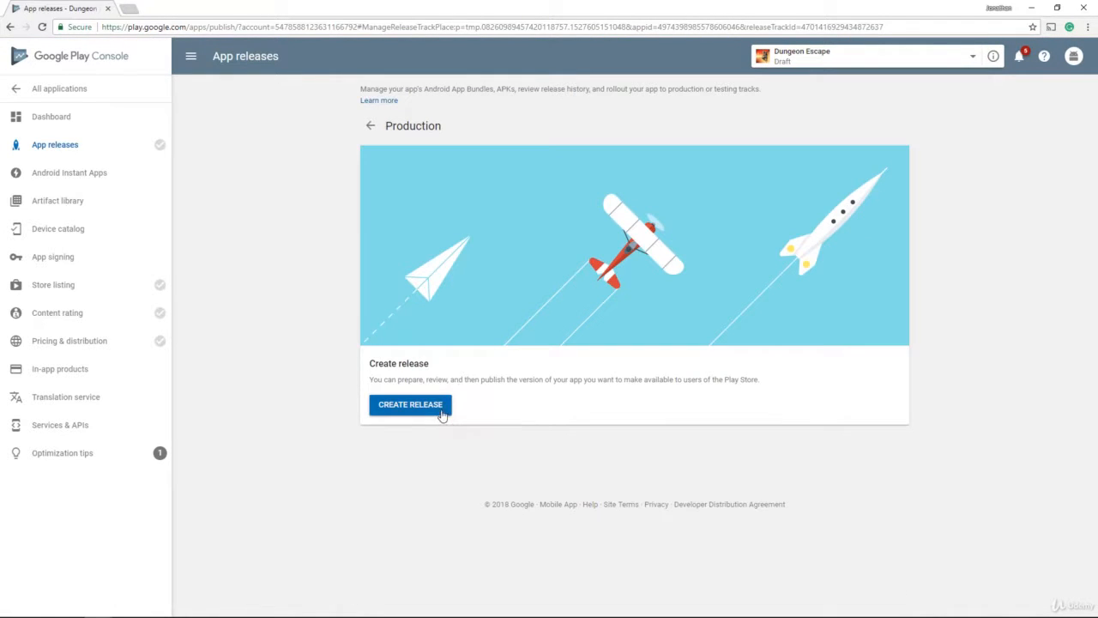
pyautogui.click(442, 415)
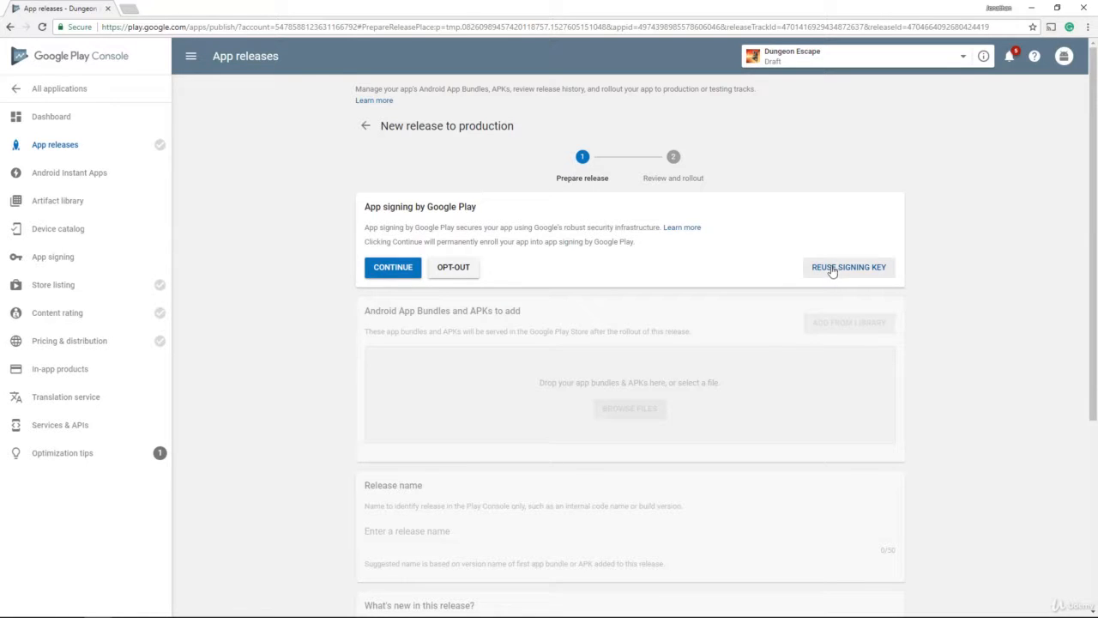
# Step: Enroll the app in app signing by Google Play and accept its terms
pyautogui.click(400, 274)
pyautogui.scroll(-10, 503, 387)
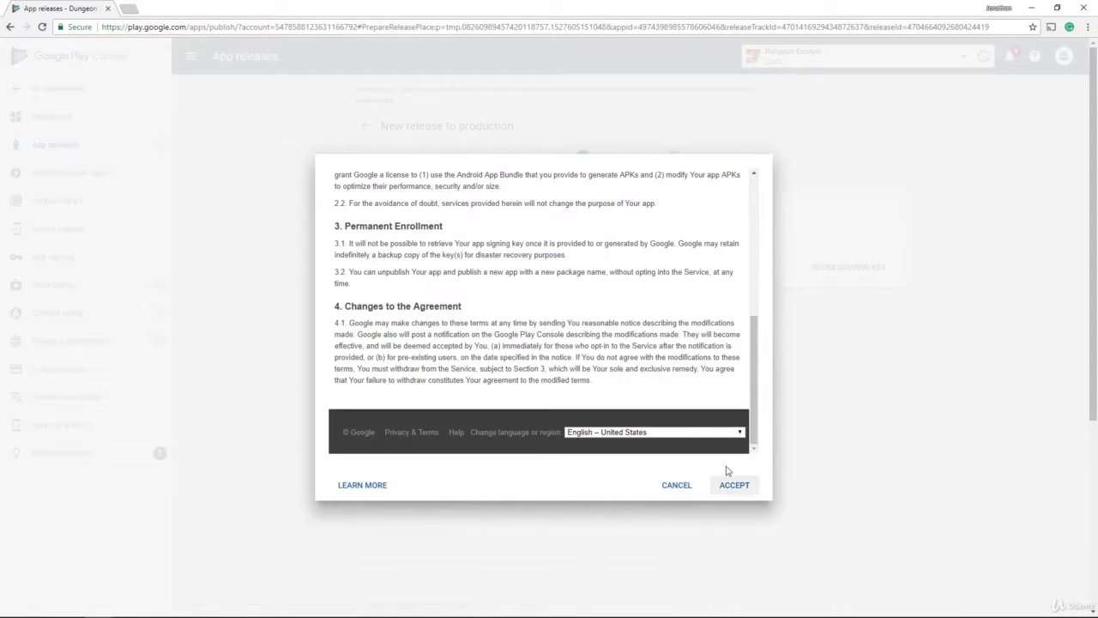
pyautogui.scroll(-3, 725, 470)
pyautogui.click(739, 198)
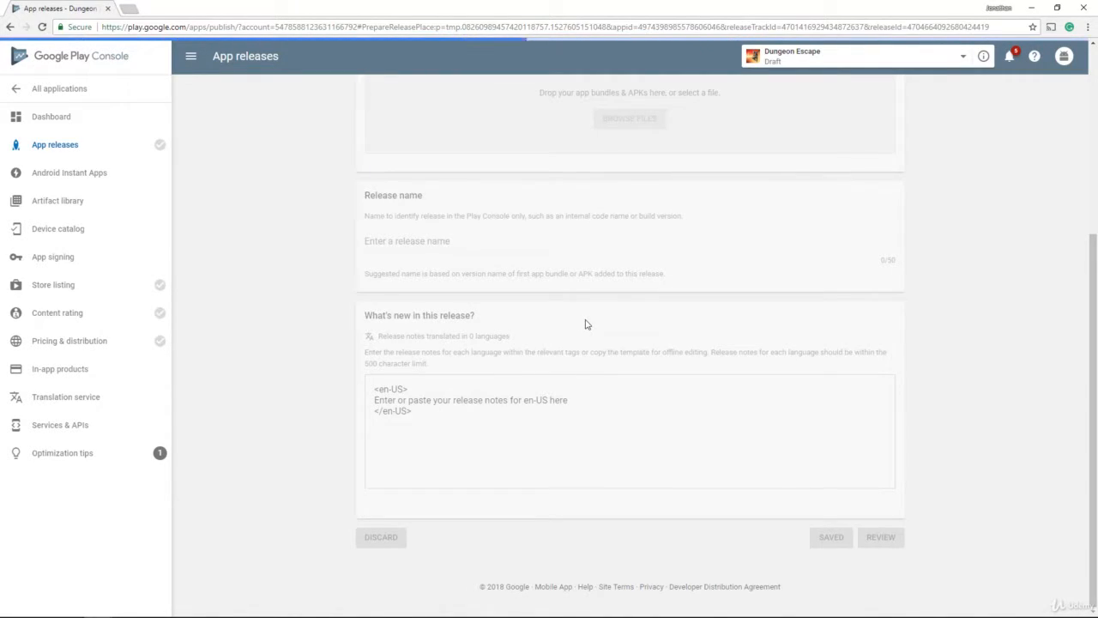
pyautogui.scroll(3, 586, 321)
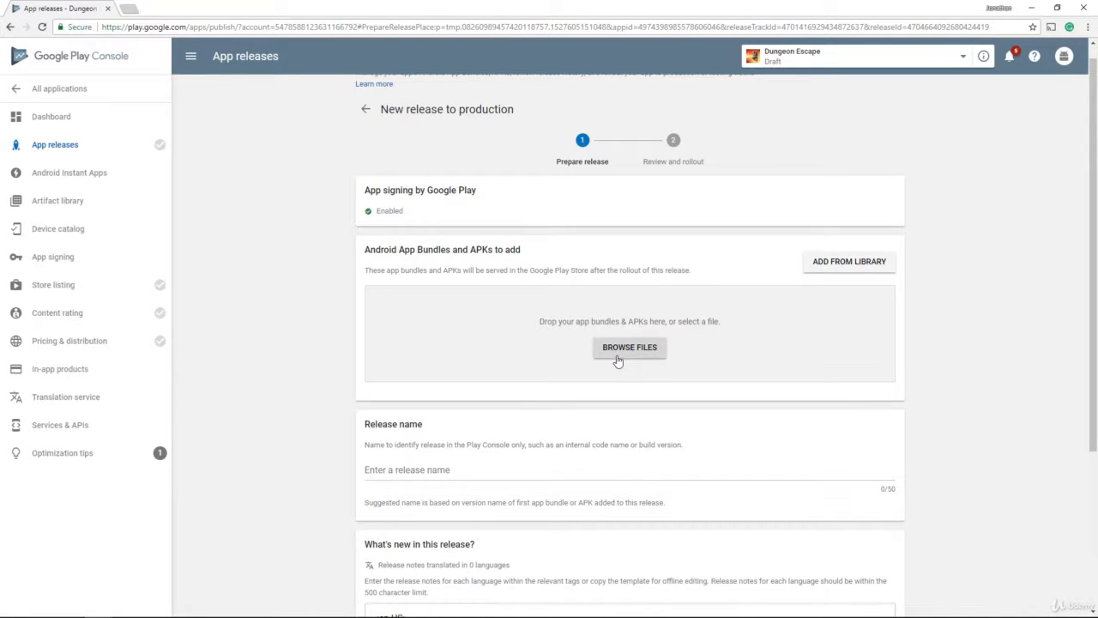
# Step: Upload Dungeon Escape V1.0.apk from Dropbox > Defiant Lobster Games to the production release
pyautogui.click(629, 347)
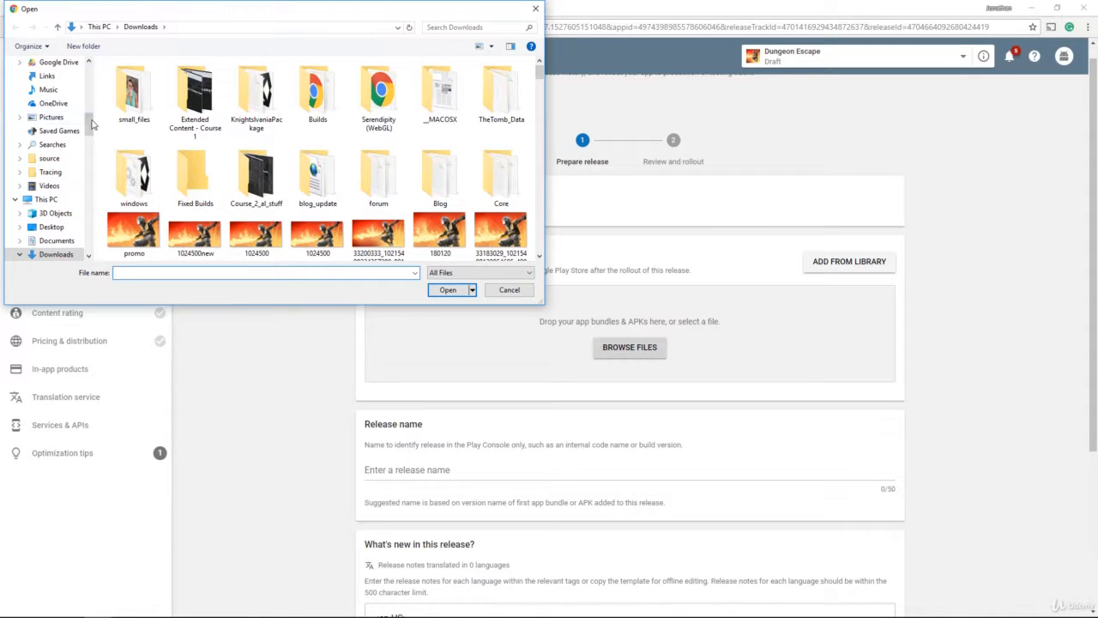
pyautogui.moveTo(93, 124); pyautogui.dragTo(88, 83)
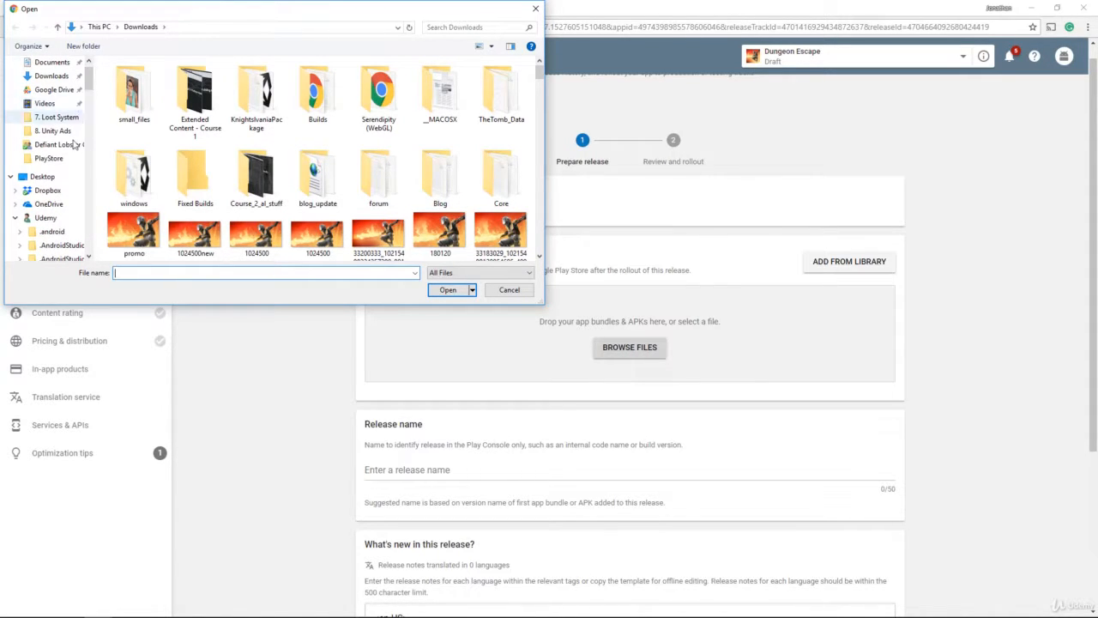
pyautogui.click(51, 191)
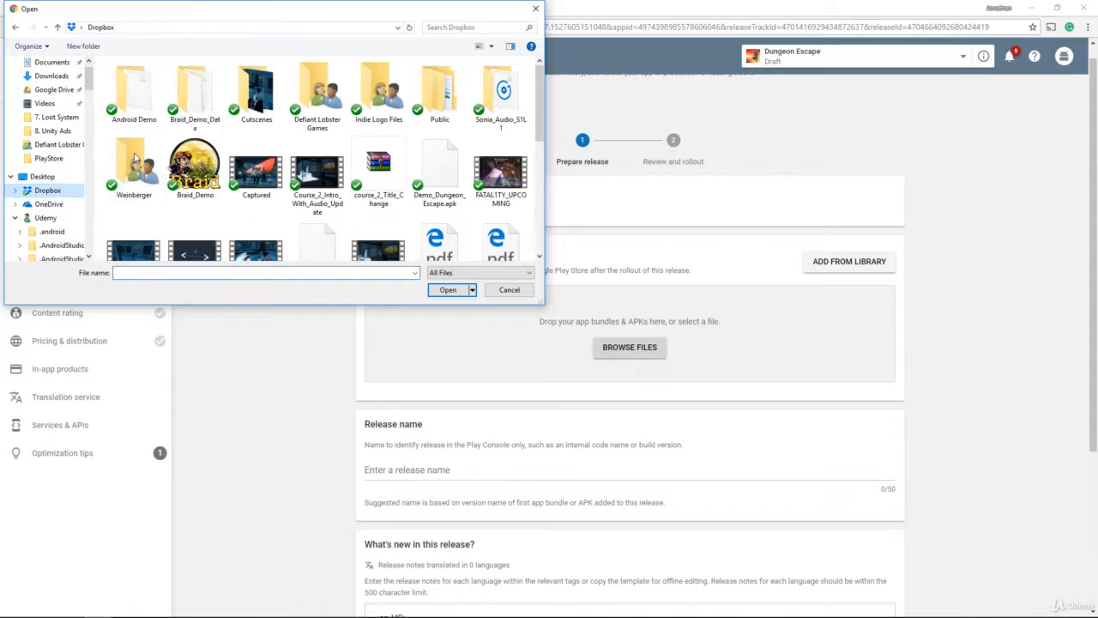
pyautogui.doubleClick(296, 96)
pyautogui.click(146, 92)
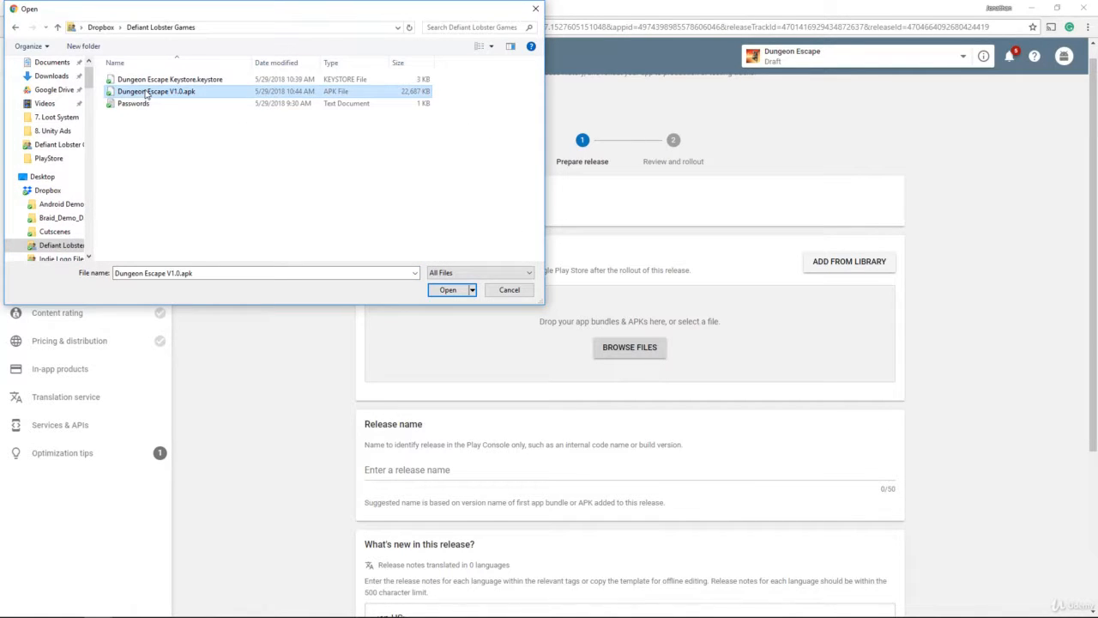
pyautogui.click(437, 290)
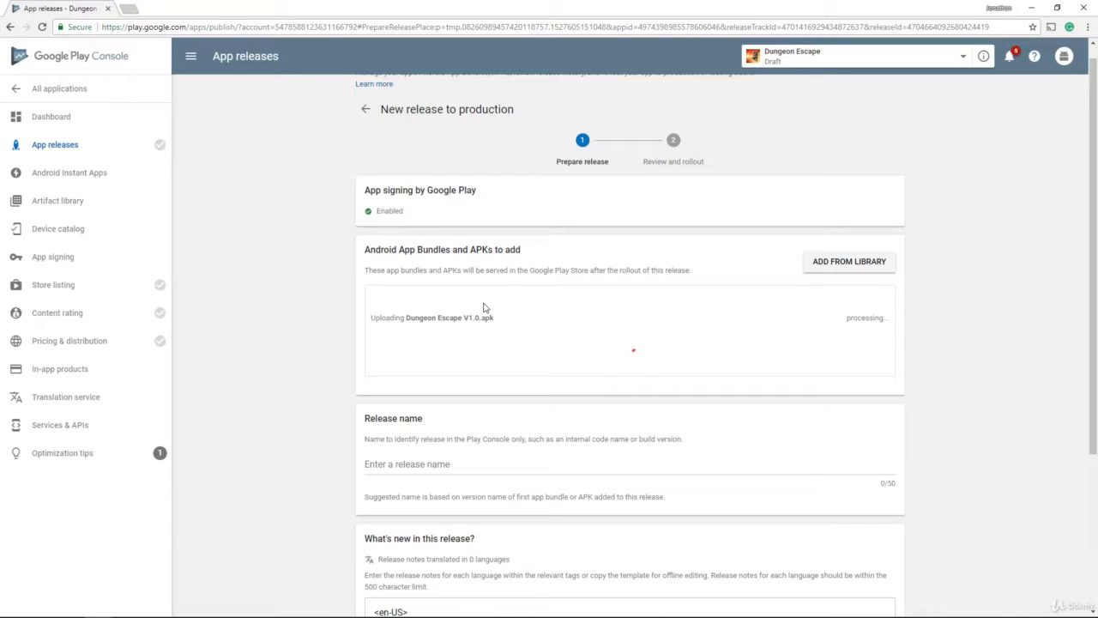
# Step: Name the release 'Dungeon Escape', set en-US release notes to 'Initial Release', and save
pyautogui.scroll(-1, 460, 385)
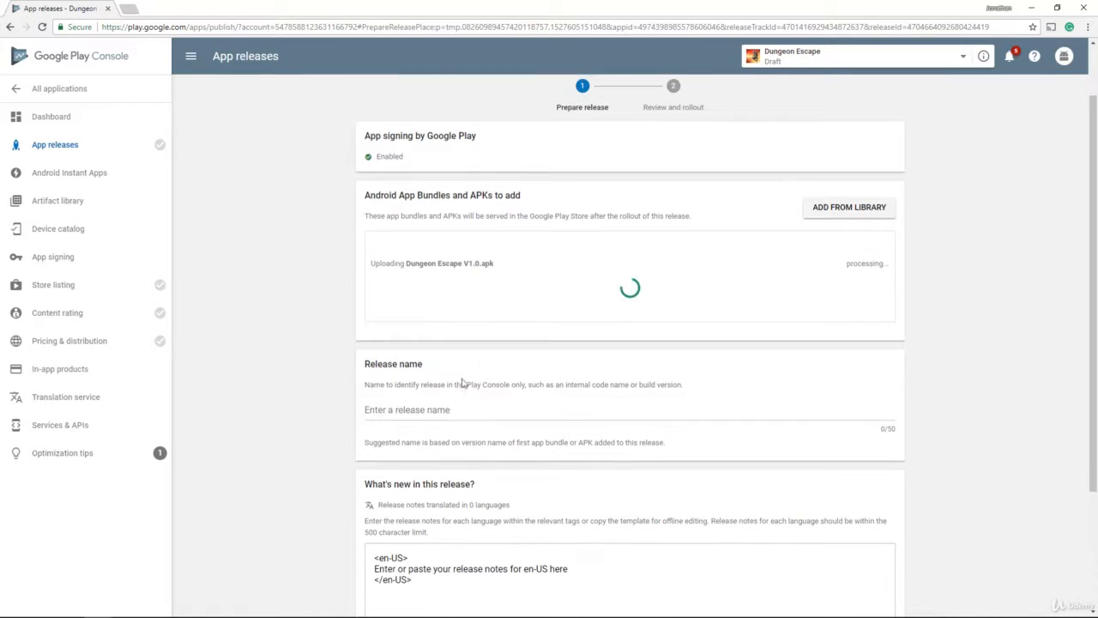
pyautogui.click(442, 410)
pyautogui.write('D')
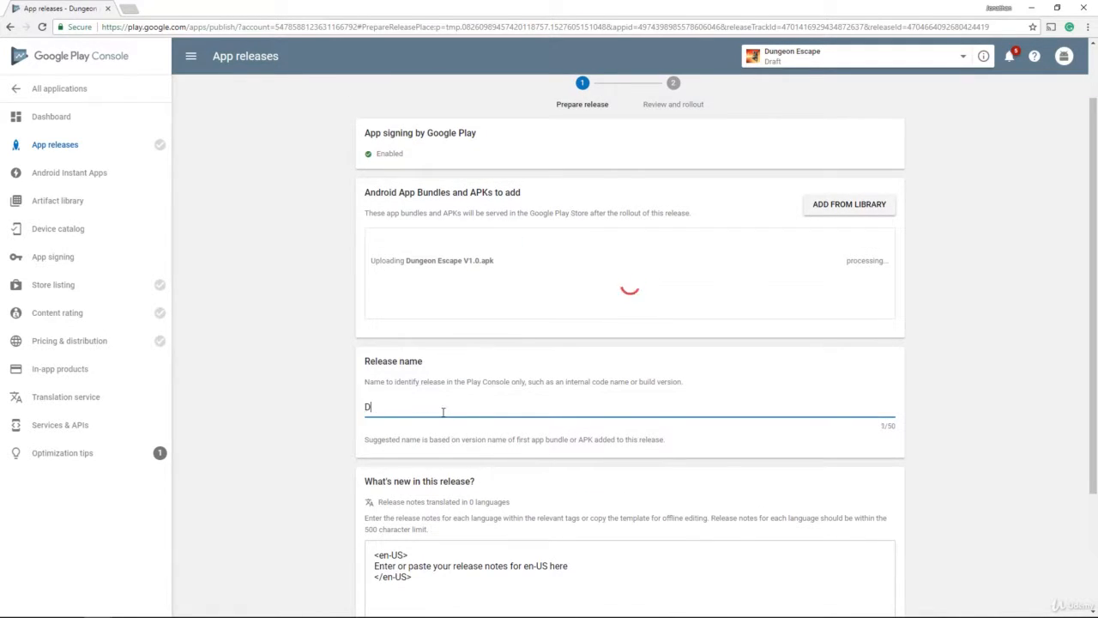
pyautogui.write('ungeon Esc')
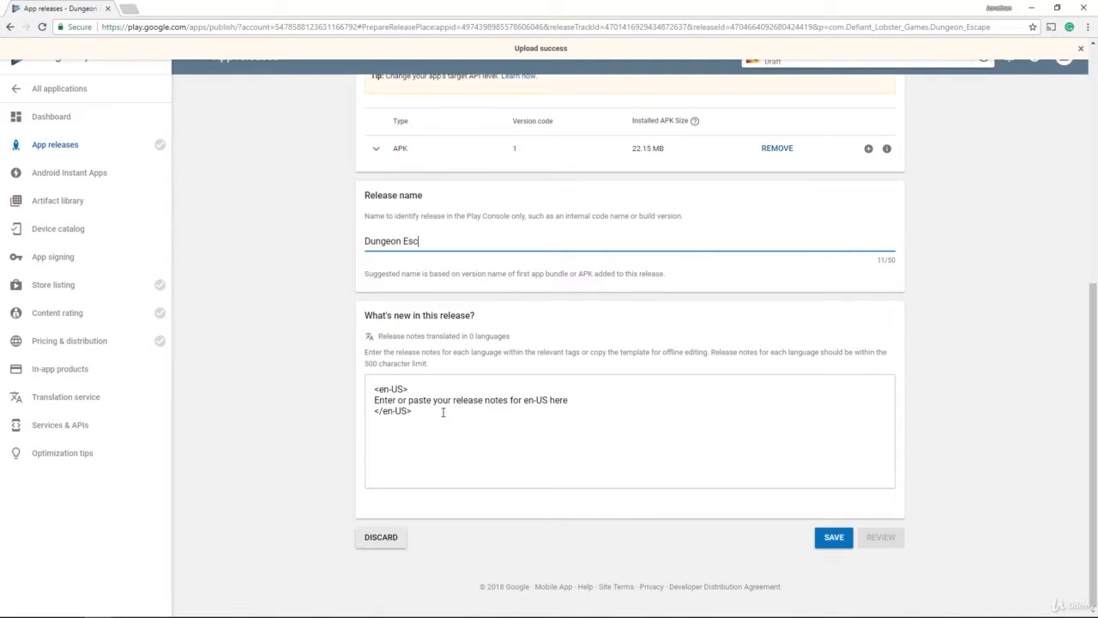
pyautogui.write('ape')
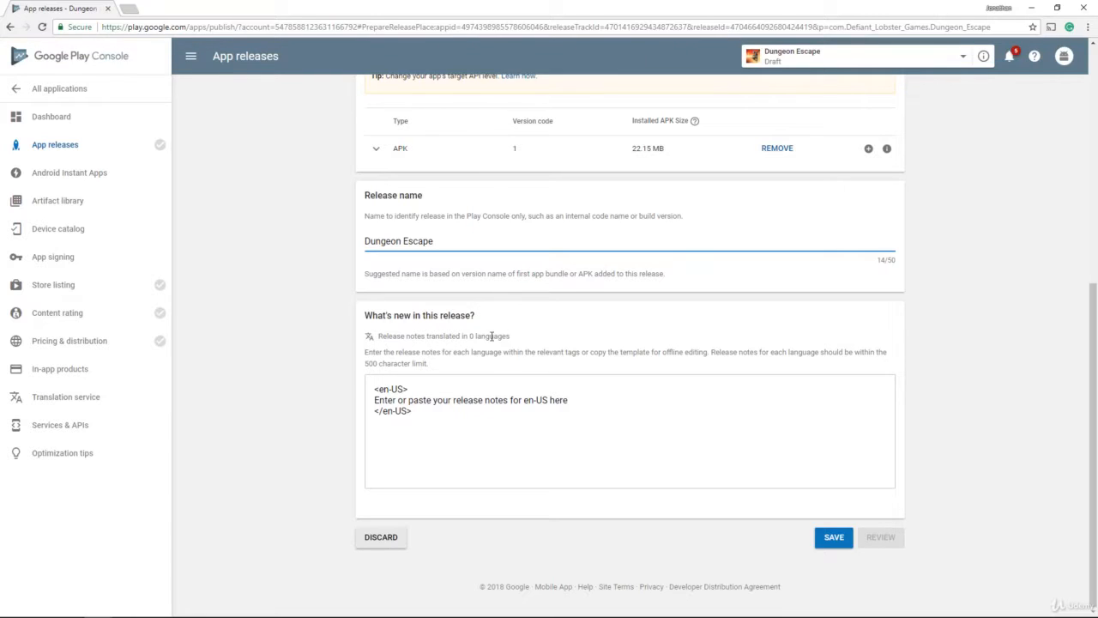
pyautogui.moveTo(571, 401); pyautogui.dragTo(374, 400)
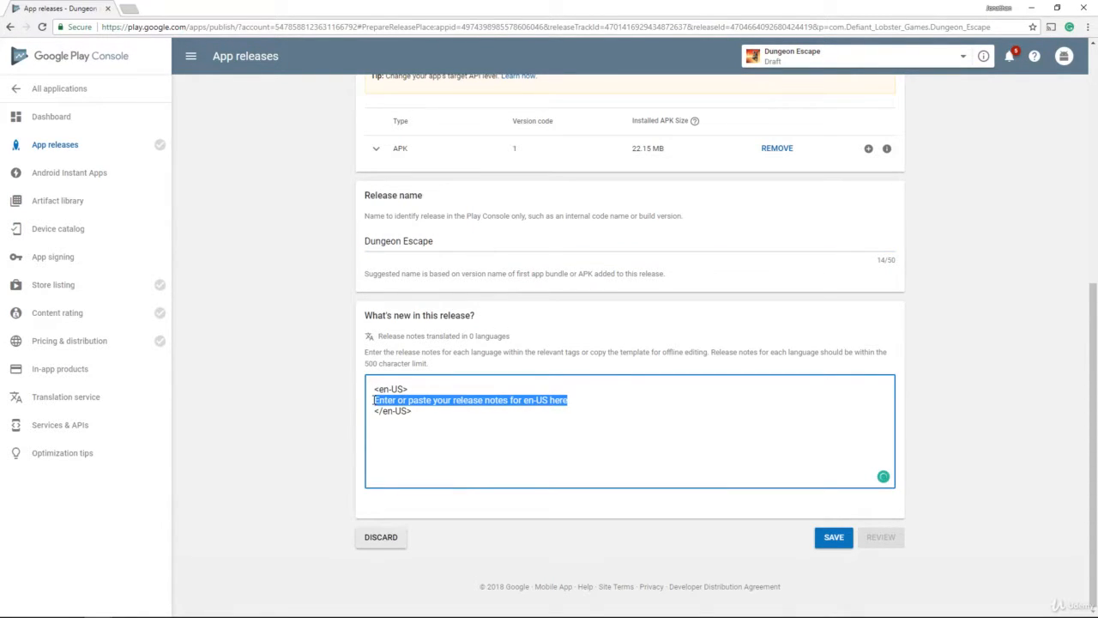
pyautogui.write('Initial Release')
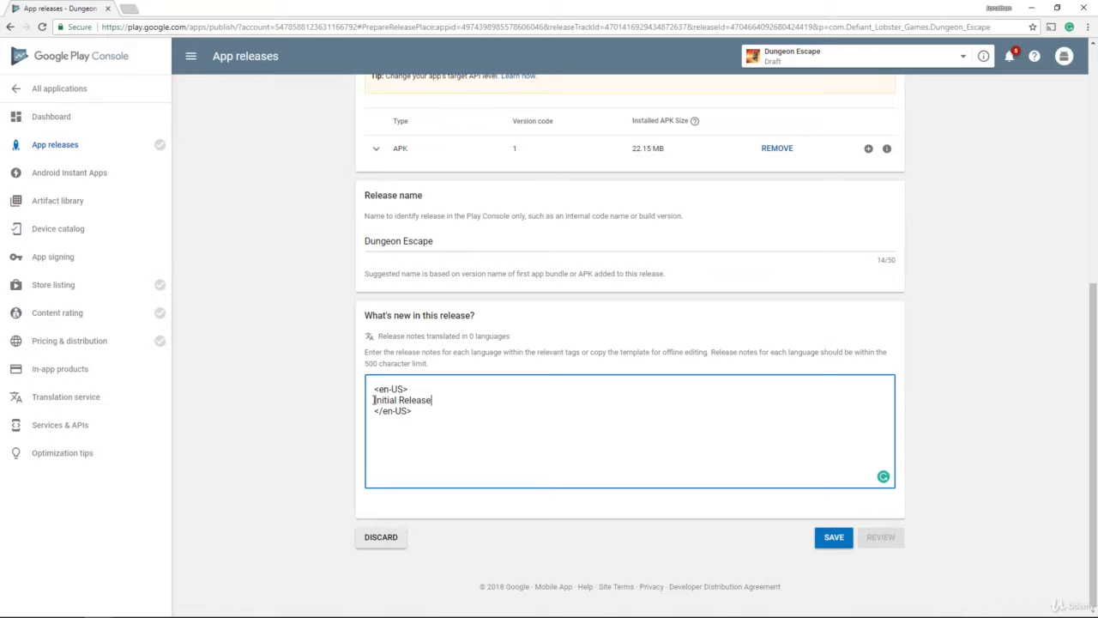
pyautogui.click(833, 537)
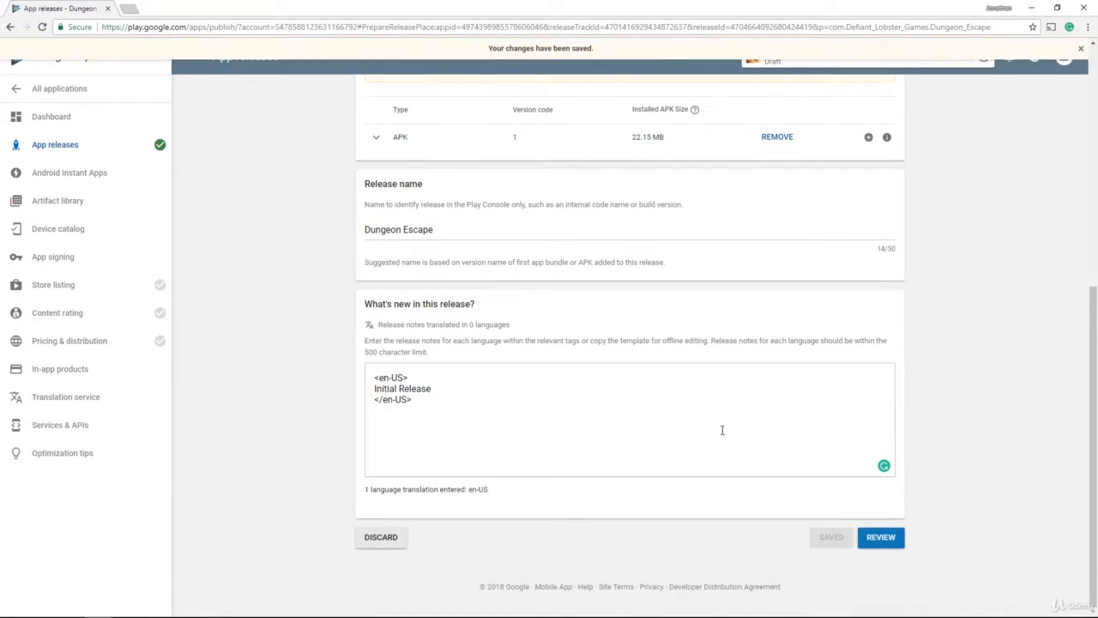
pyautogui.moveTo(160, 147)
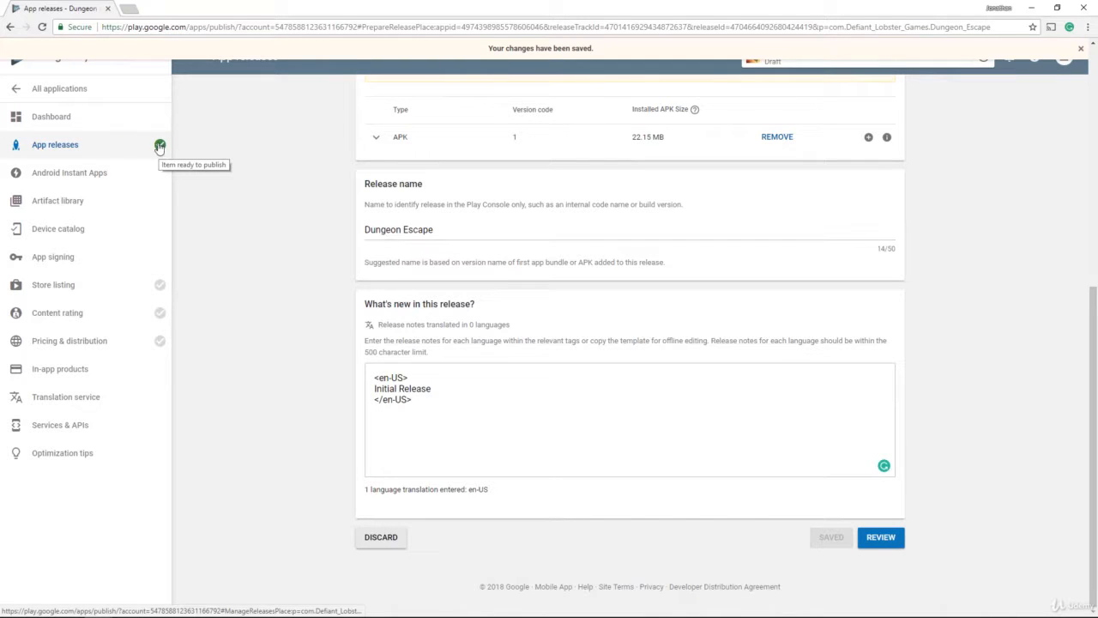
pyautogui.scroll(2, 160, 147)
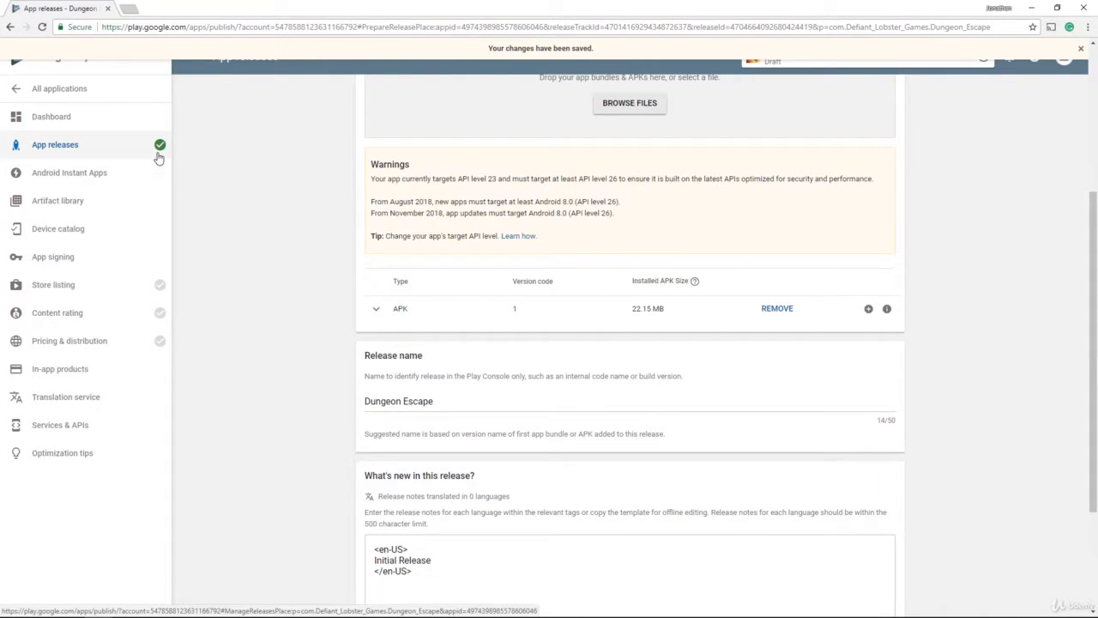
# Step: Go to the Content rating section and start the rating questionnaire
pyautogui.click(146, 292)
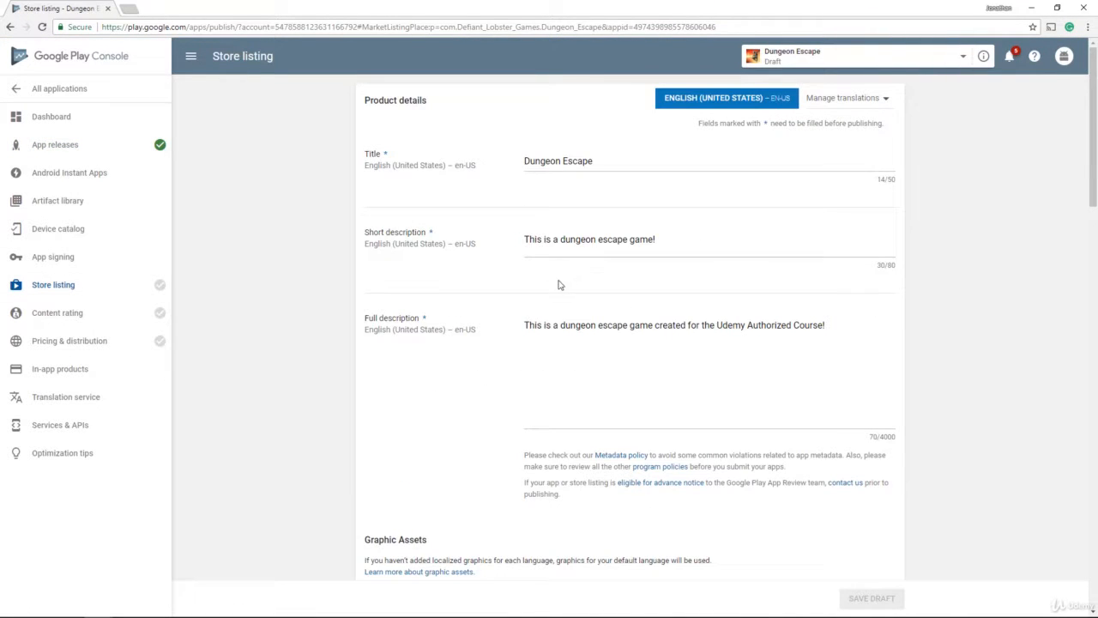
pyautogui.scroll(-2, 489, 210)
pyautogui.scroll(-15, 489, 210)
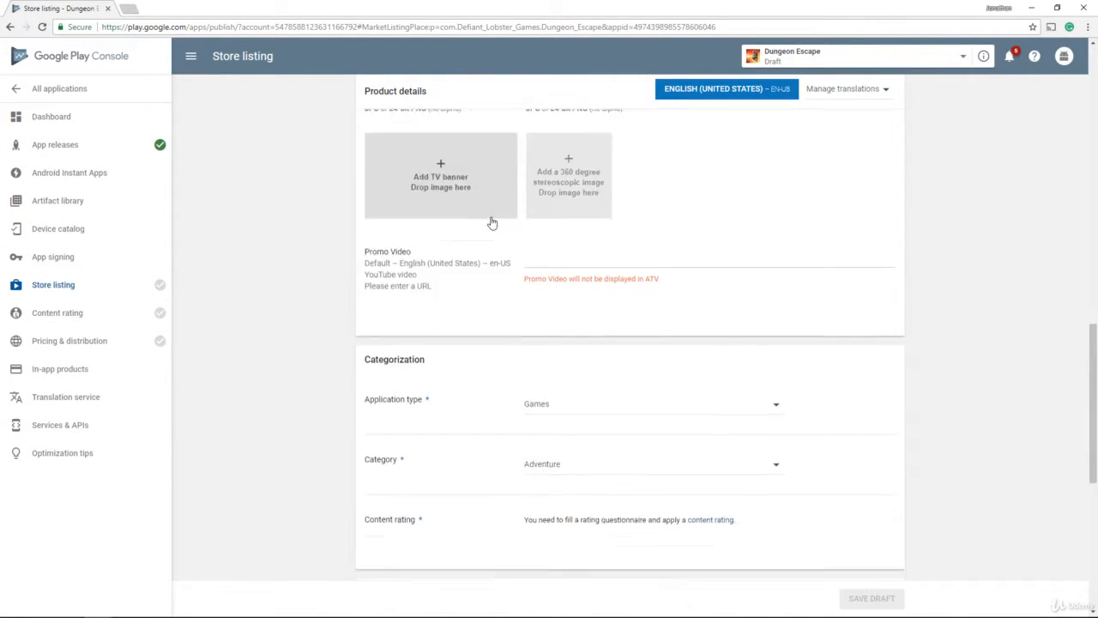
pyautogui.scroll(-1, 502, 218)
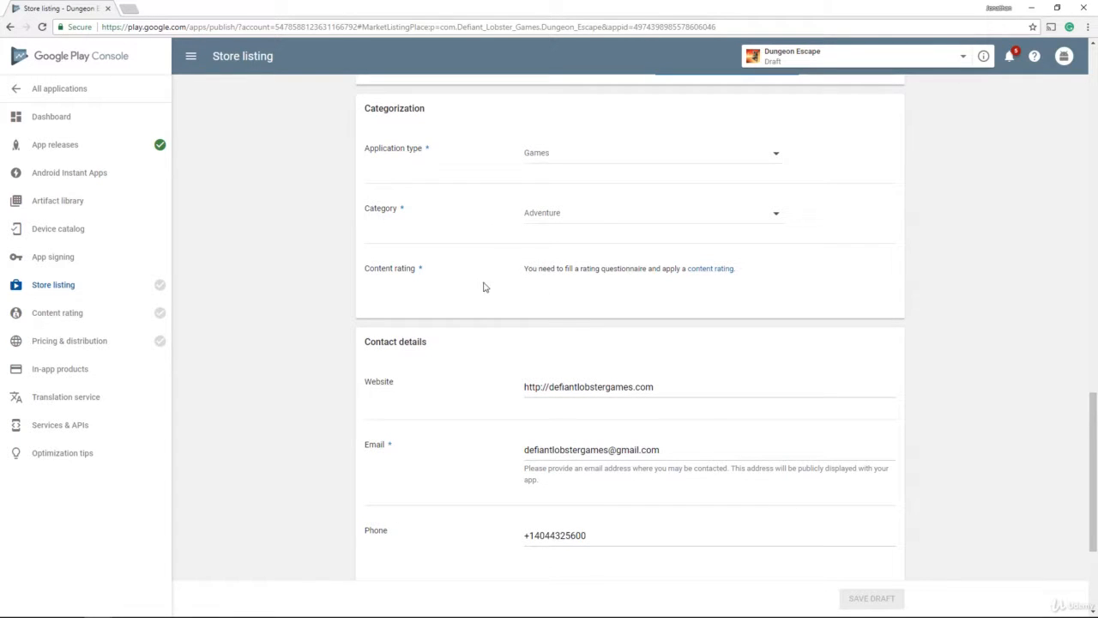
pyautogui.click(710, 269)
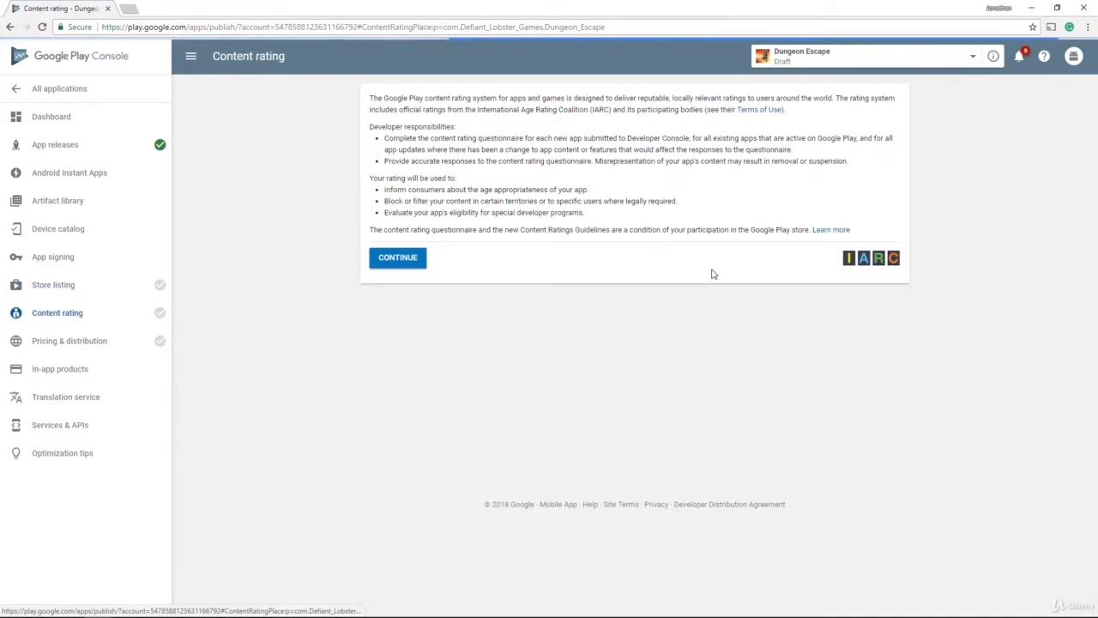
pyautogui.click(416, 268)
pyautogui.scroll(-2, 436, 267)
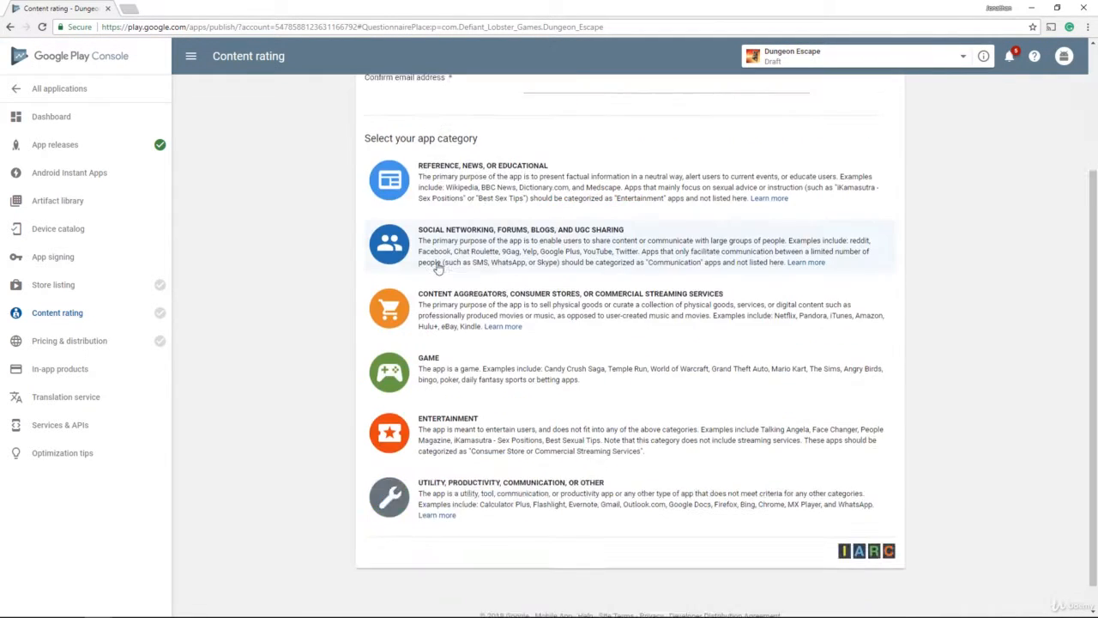
pyautogui.scroll(2, 498, 307)
# Step: Enter the contact e-mail in both address fields and choose the Game category
pyautogui.click(547, 180)
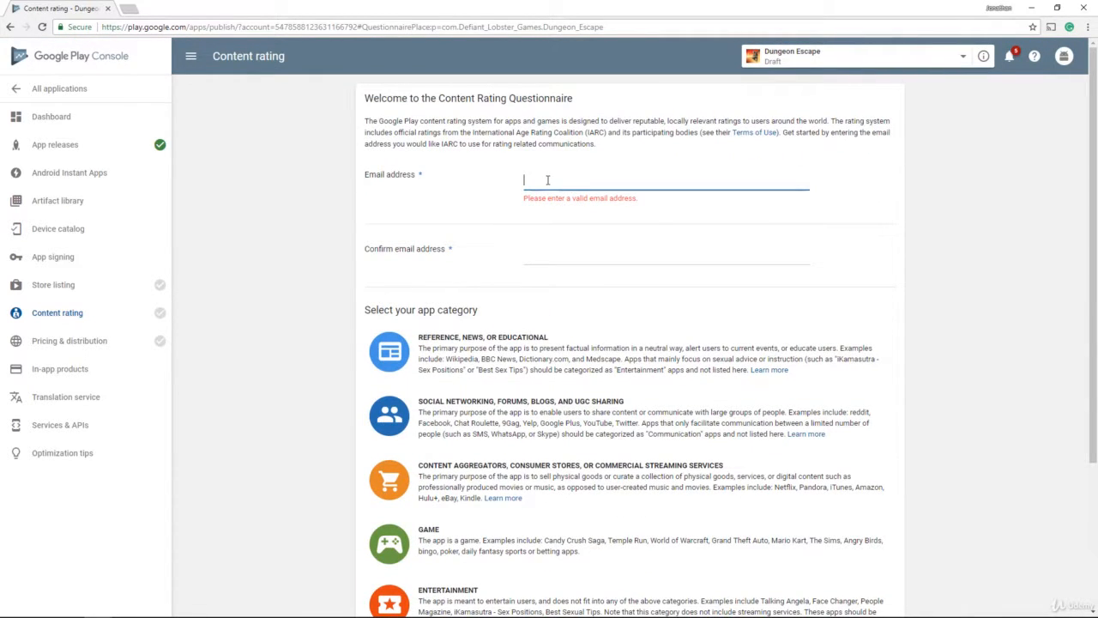
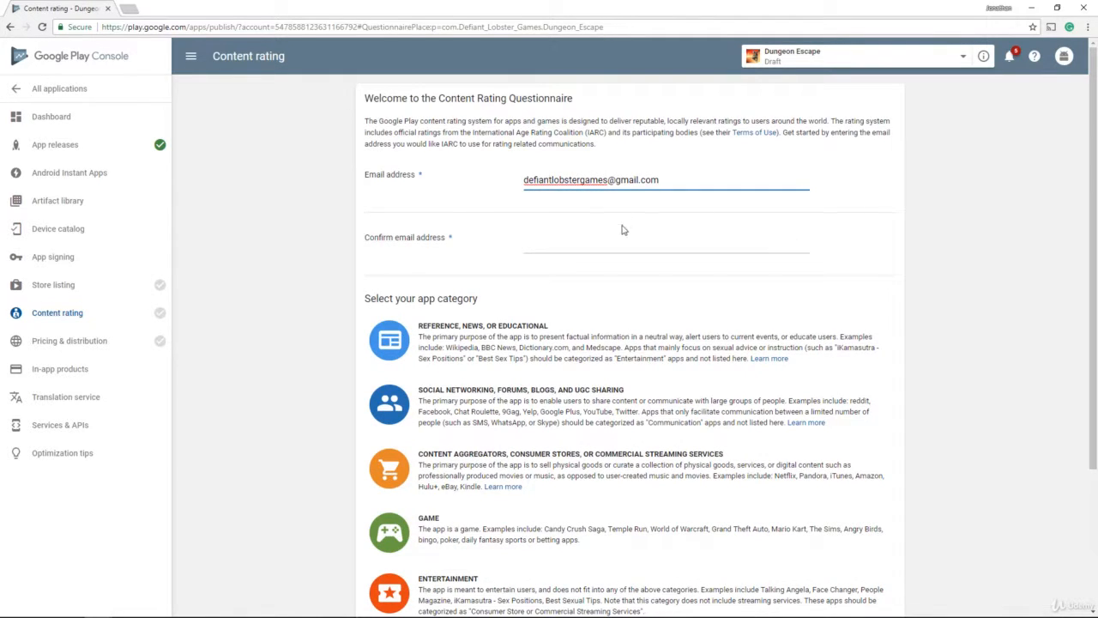
pyautogui.click(624, 230)
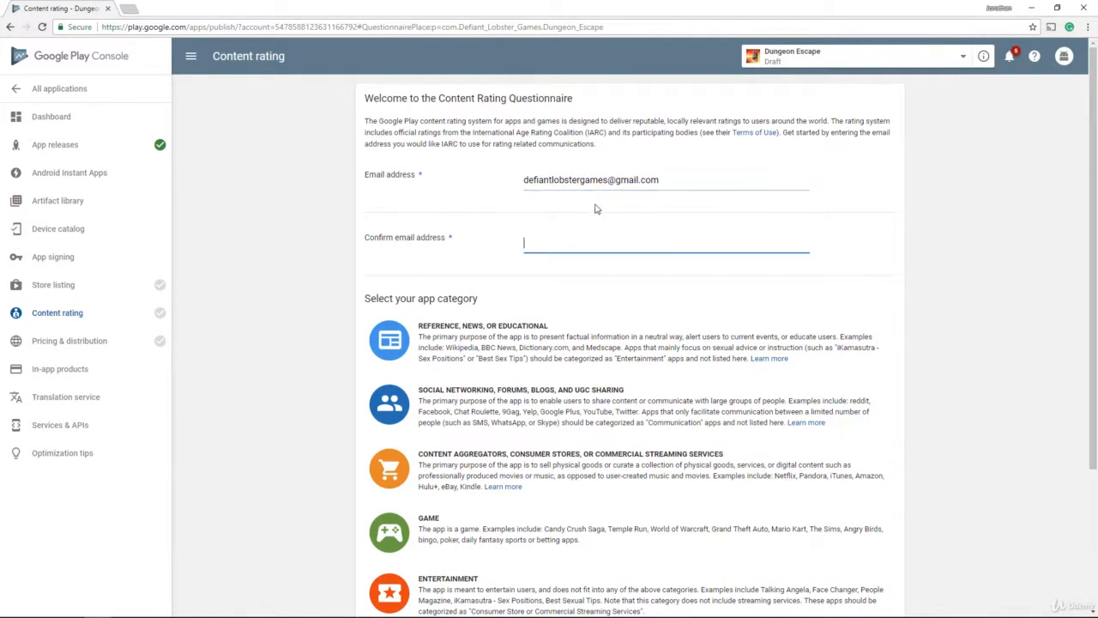
pyautogui.tripleClick(591, 182)
pyautogui.hotkey('ctrl', 'c')
pyautogui.click(589, 240)
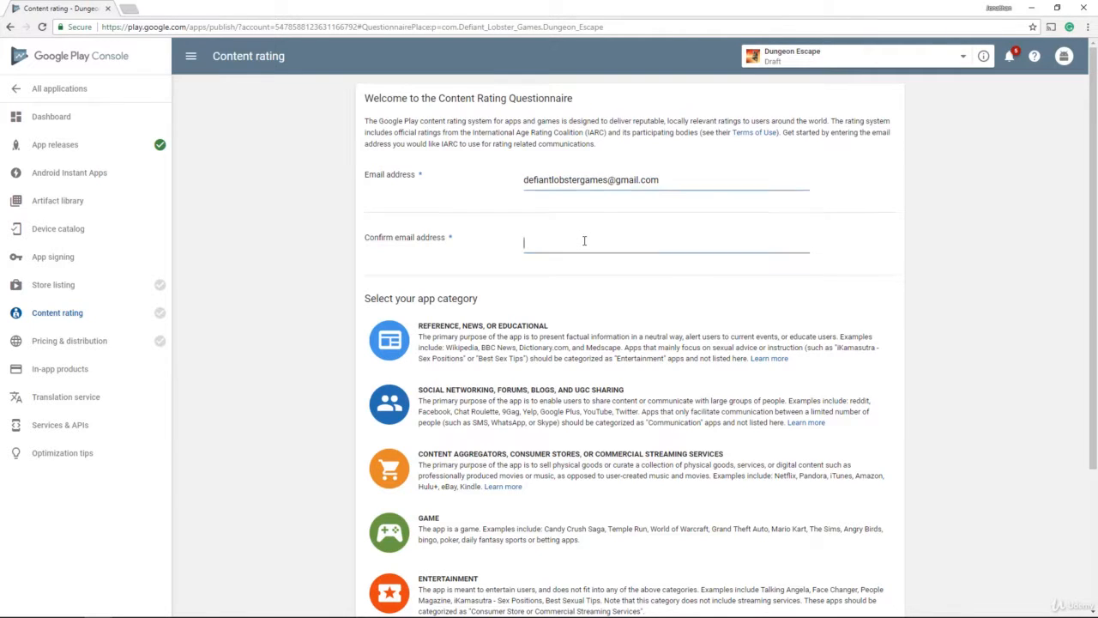
pyautogui.hotkey('ctrl', 'v')
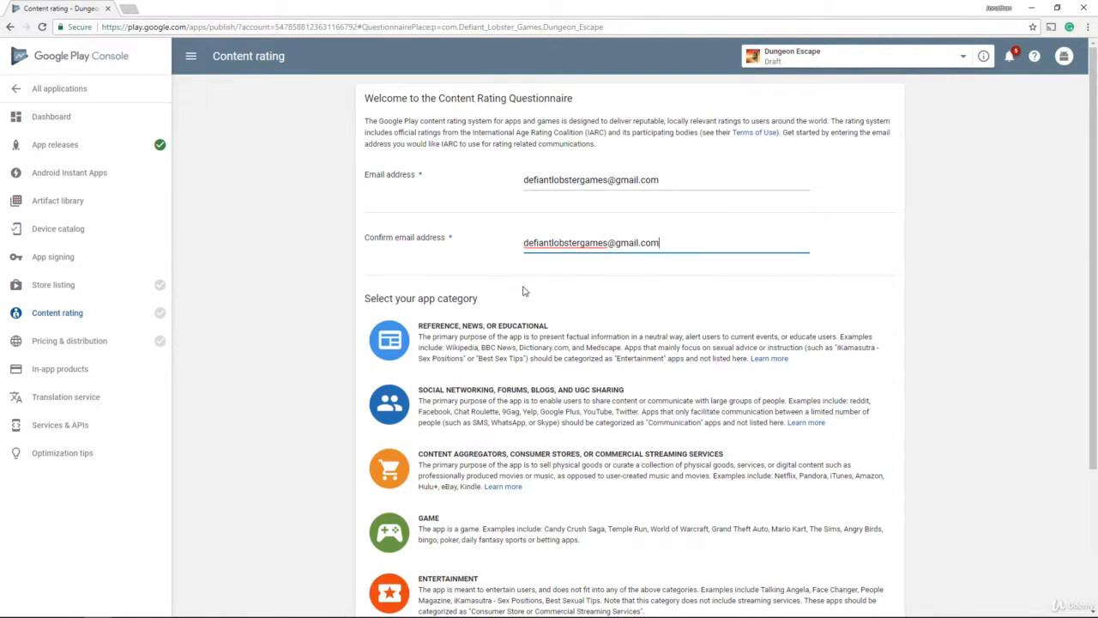
pyautogui.scroll(-1, 525, 291)
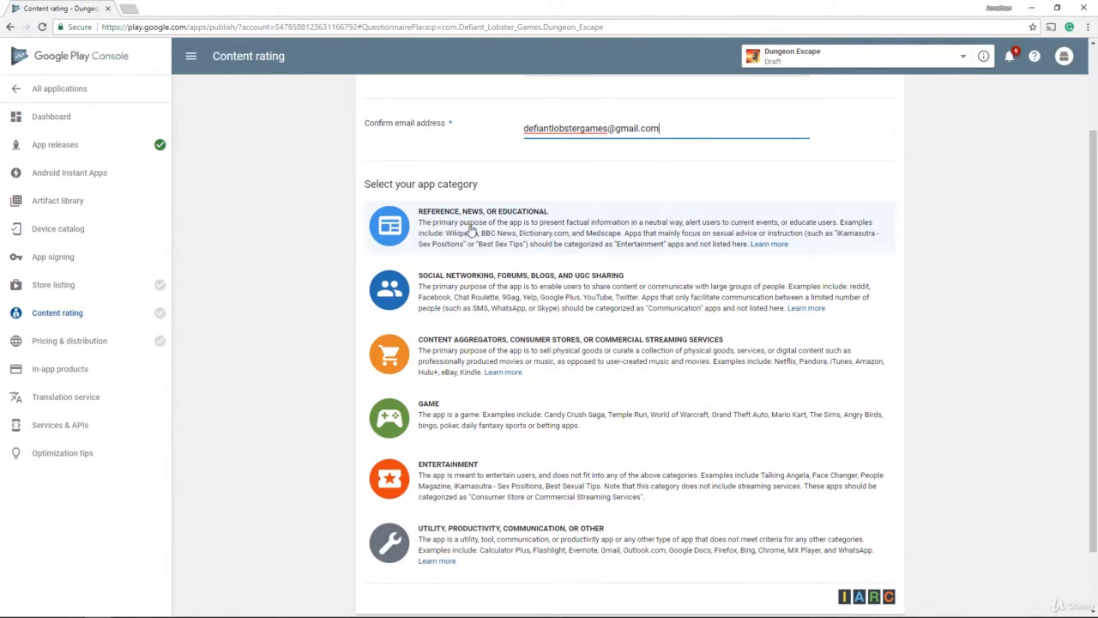
pyautogui.click(451, 418)
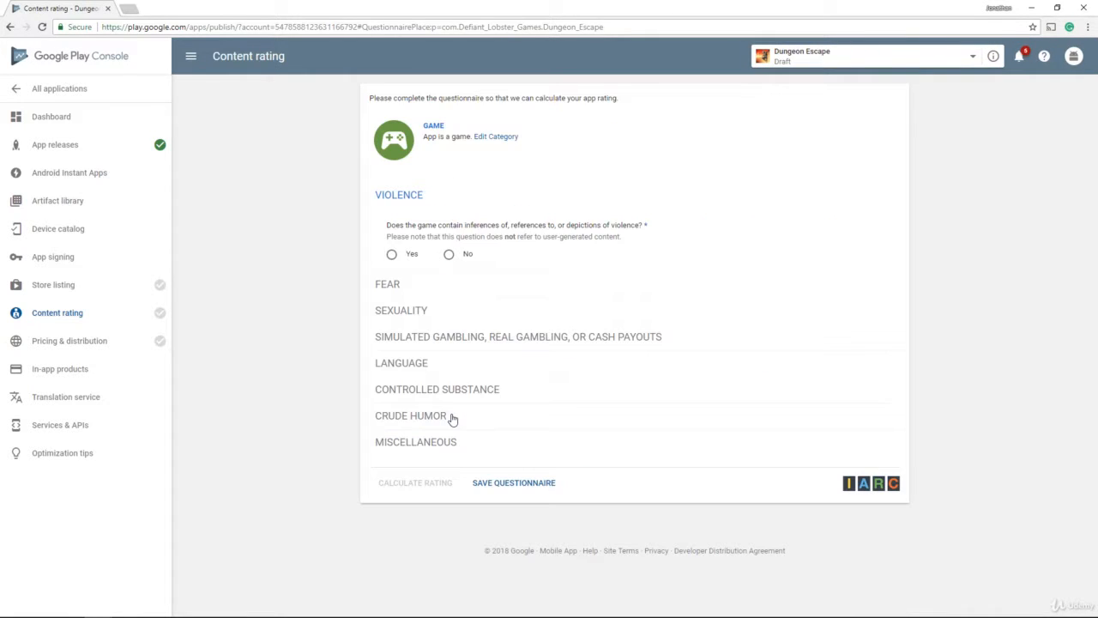
# Step: Mark violence as present only against non-humans, fantastical, pixelated, with unrealistic reactions
pyautogui.click(394, 255)
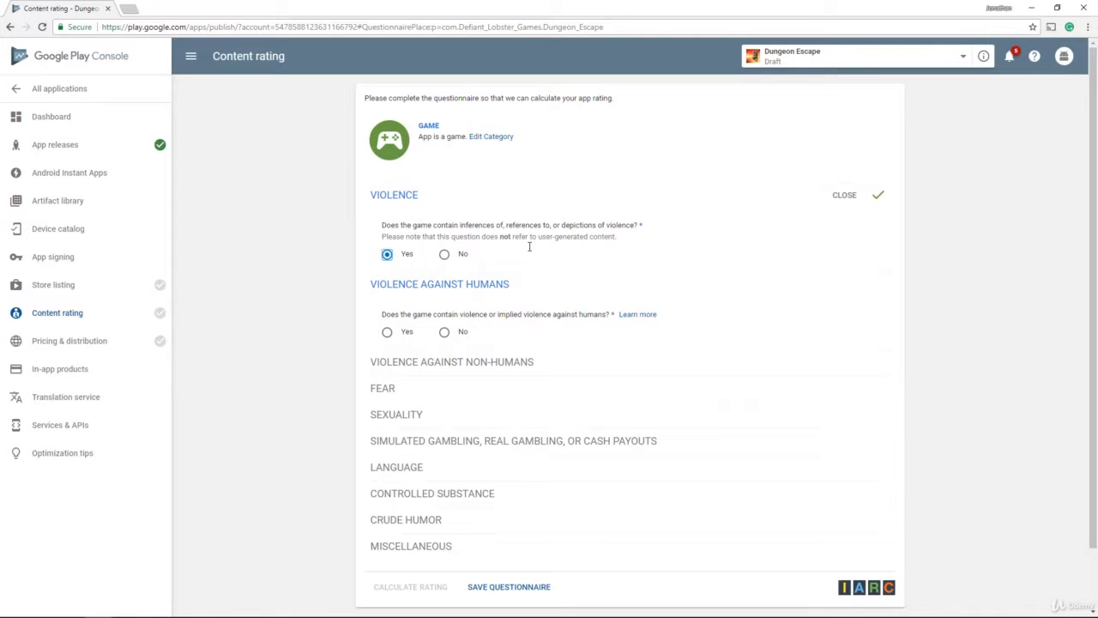
pyautogui.click(444, 332)
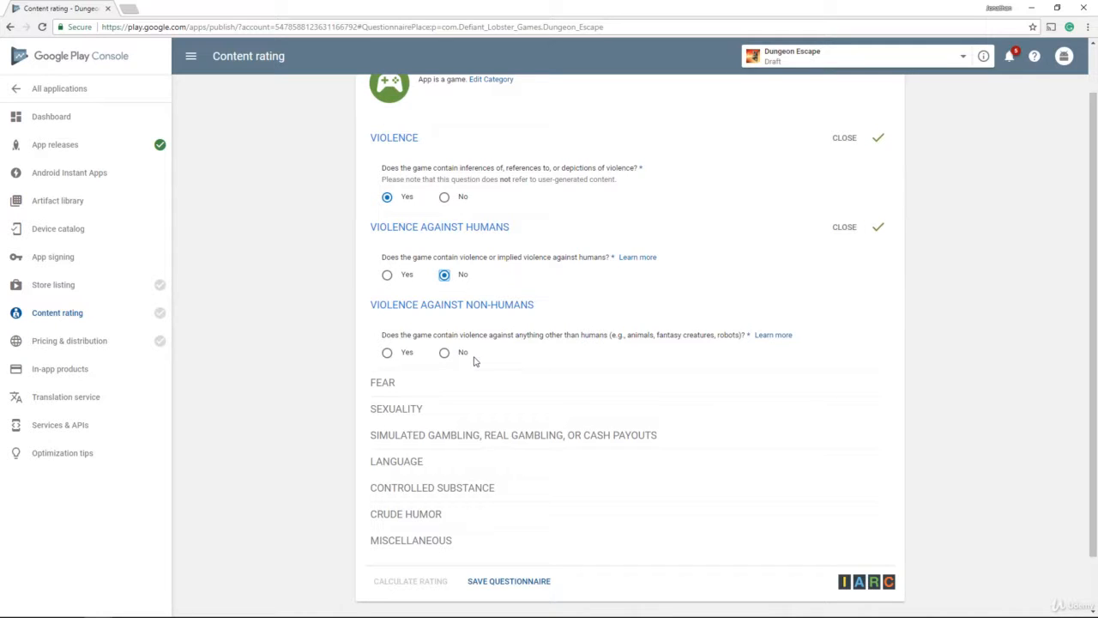
pyautogui.click(387, 353)
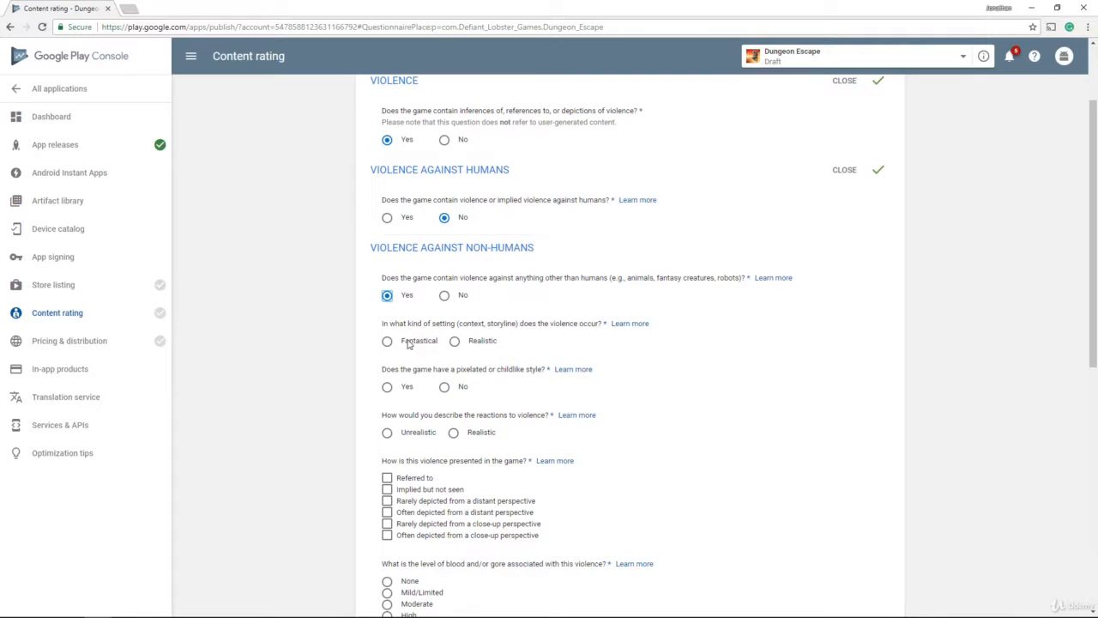
pyautogui.click(387, 342)
pyautogui.scroll(-2, 399, 355)
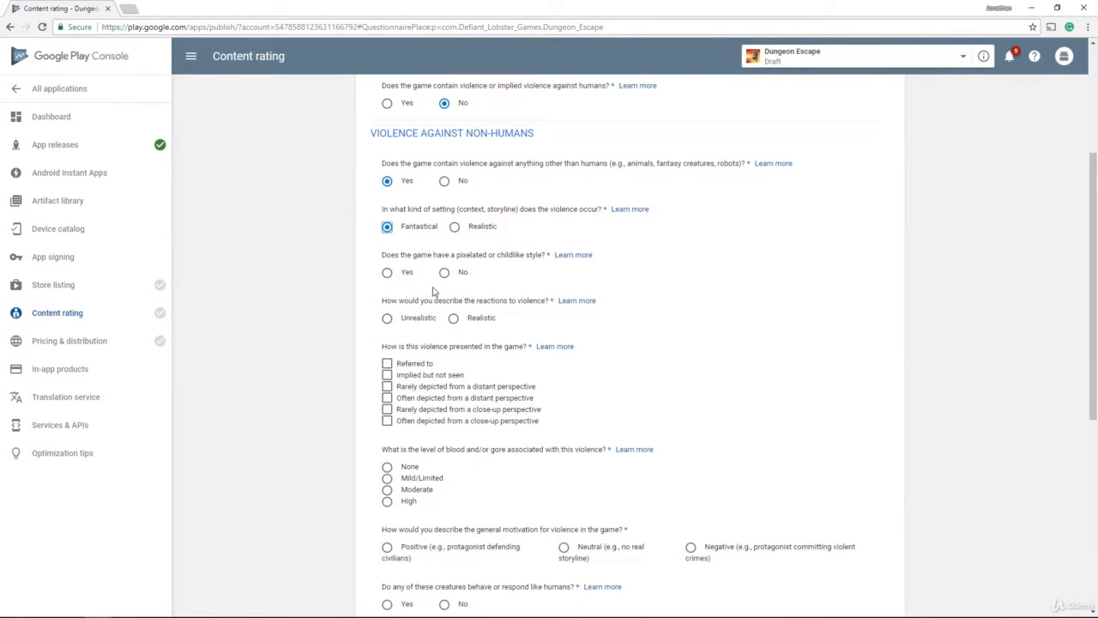
pyautogui.click(387, 273)
pyautogui.click(387, 319)
# Step: Answer often close-up, no gore, neutral motivation, human-like creatures, and no real-world animals
pyautogui.scroll(-1, 413, 339)
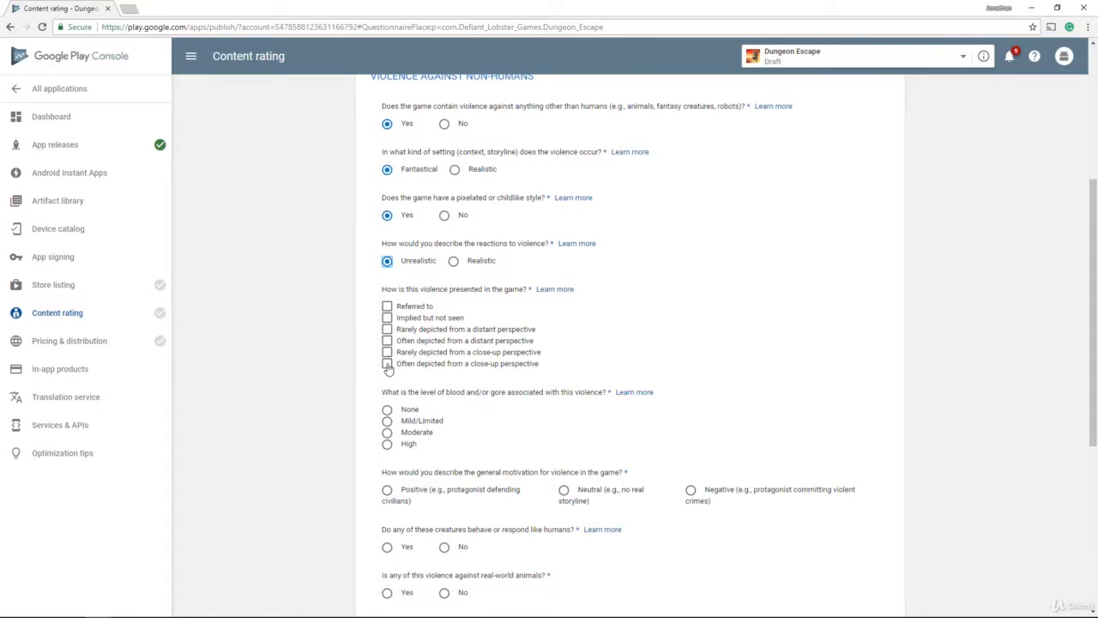
pyautogui.click(387, 367)
pyautogui.click(390, 410)
pyautogui.scroll(-2, 429, 421)
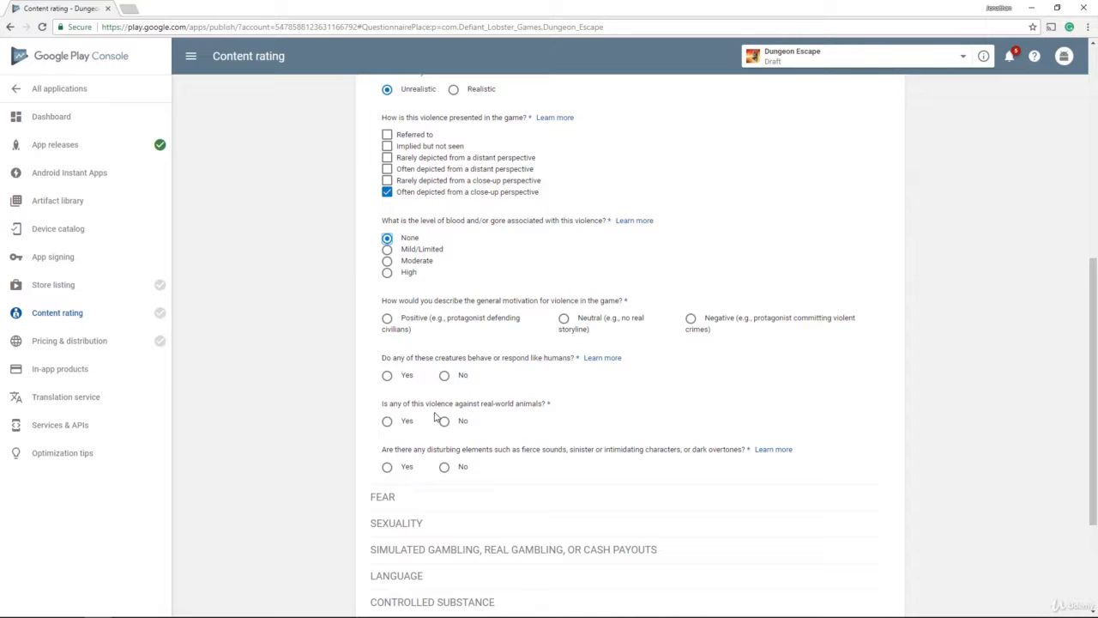
pyautogui.click(564, 319)
pyautogui.click(386, 377)
pyautogui.click(445, 422)
# Step: Answer No for disturbing elements, fear, sexuality, gambling, language, controlled substances and crude humor
pyautogui.click(444, 468)
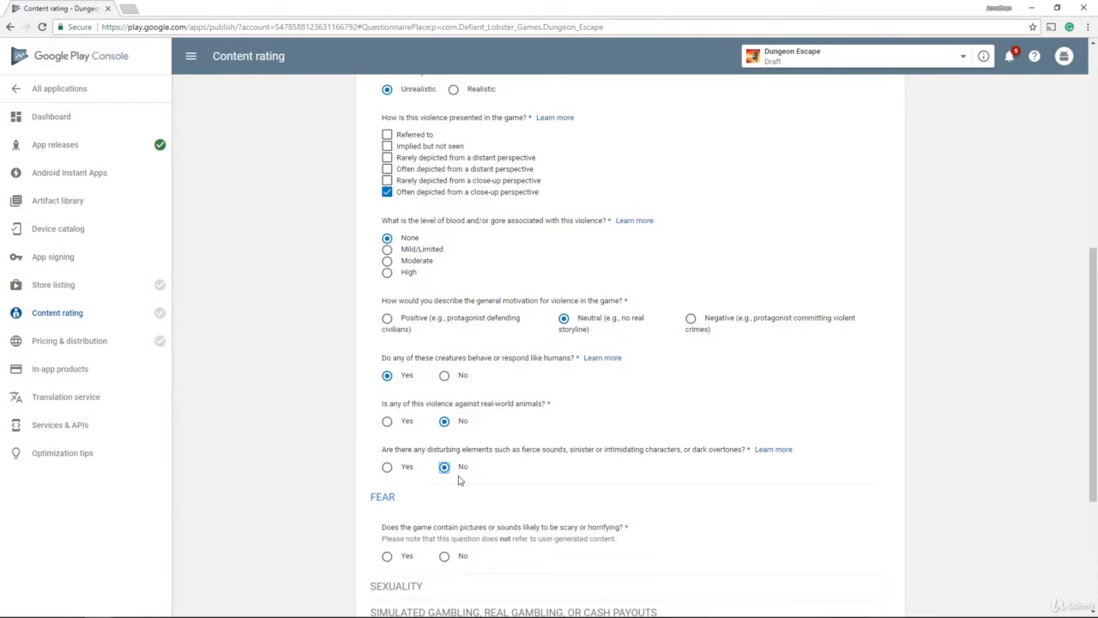
pyautogui.scroll(-2, 443, 480)
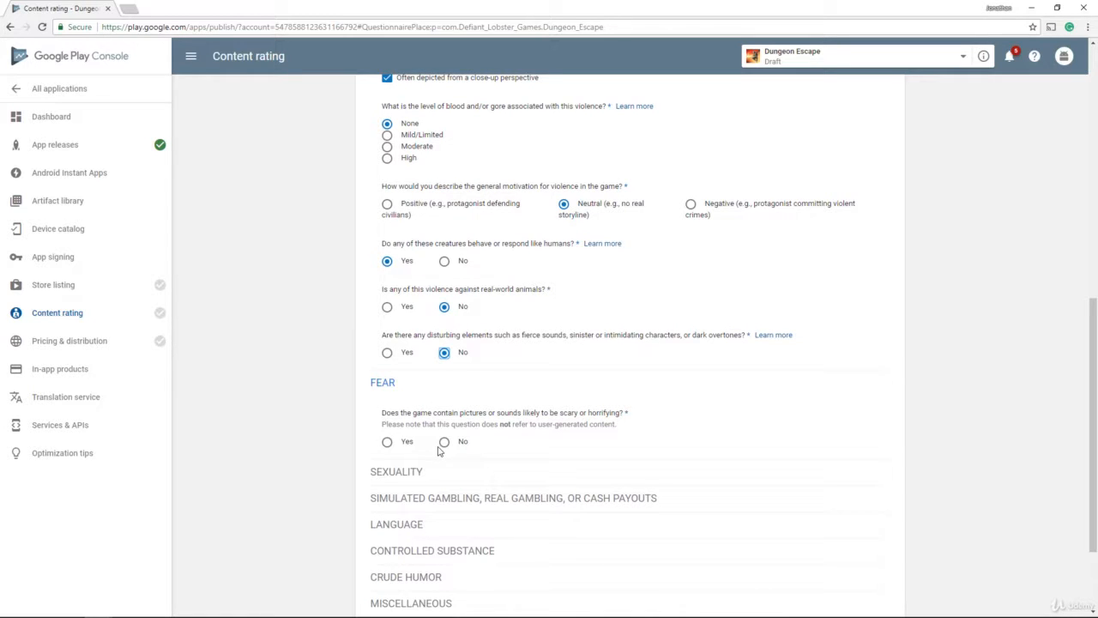
pyautogui.click(444, 441)
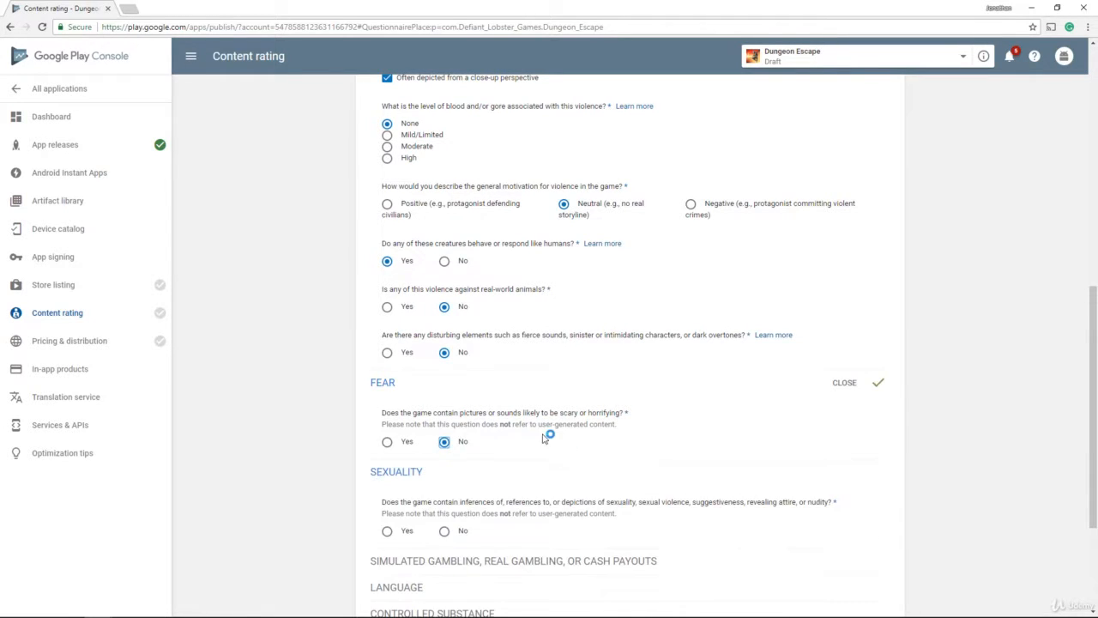
pyautogui.scroll(-2, 439, 439)
pyautogui.click(438, 423)
pyautogui.scroll(-2, 515, 429)
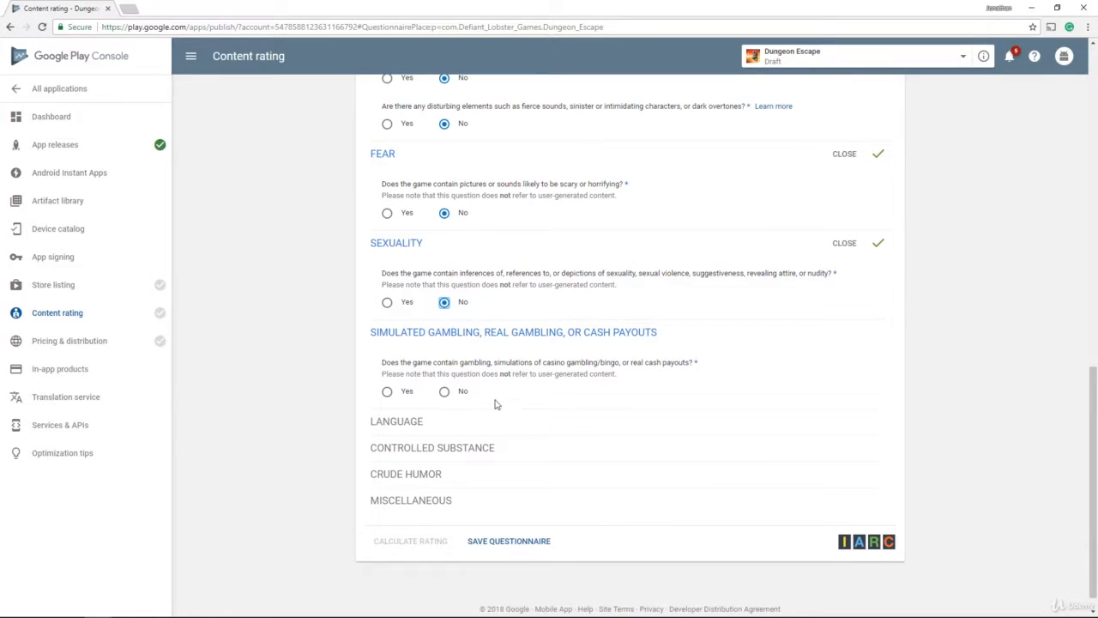
pyautogui.click(445, 392)
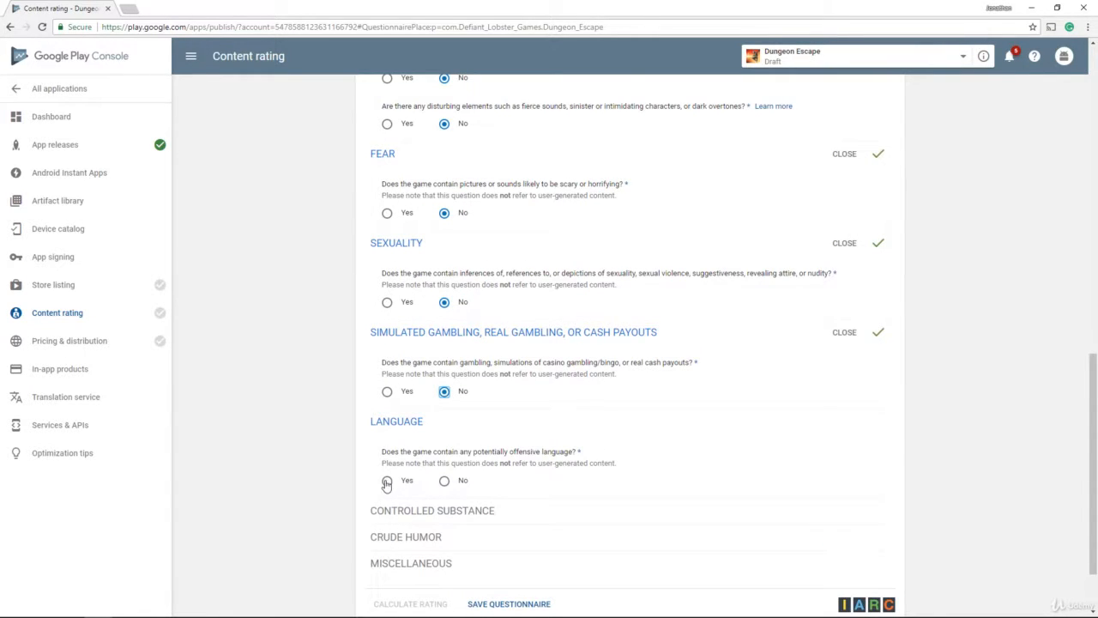
pyautogui.click(445, 482)
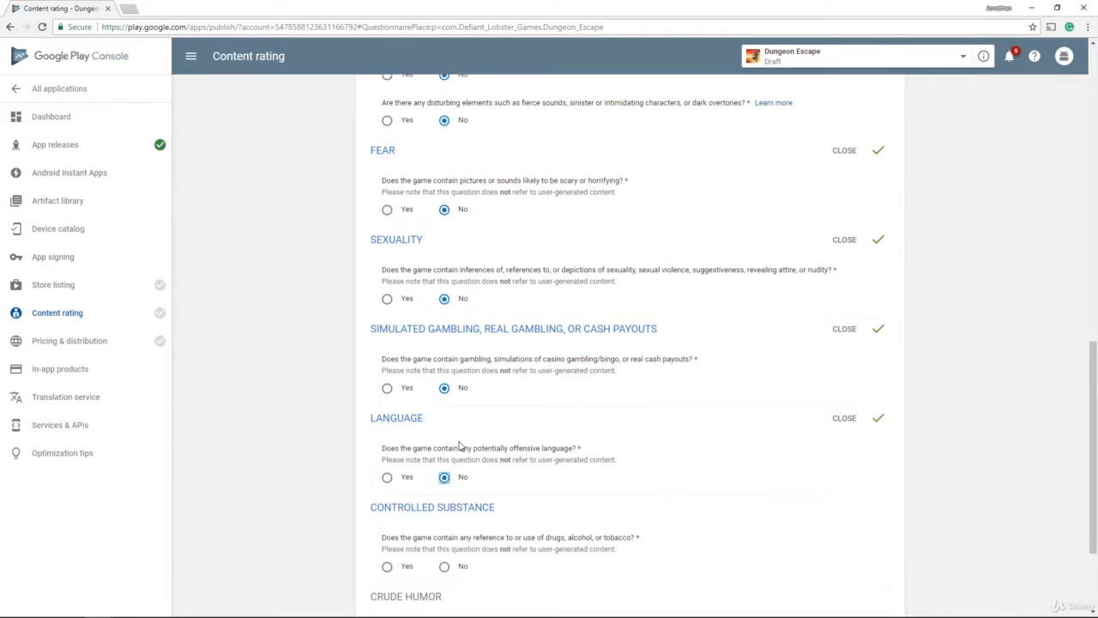
pyautogui.scroll(-2, 455, 454)
pyautogui.click(445, 455)
pyautogui.scroll(-2, 444, 453)
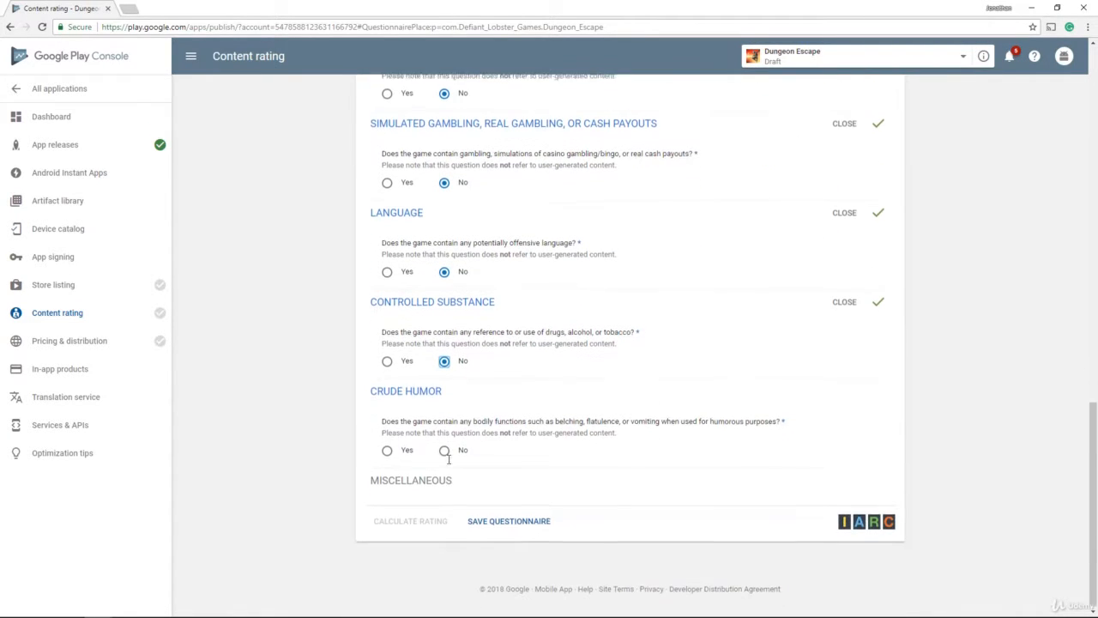
pyautogui.click(444, 449)
pyautogui.scroll(-2, 454, 442)
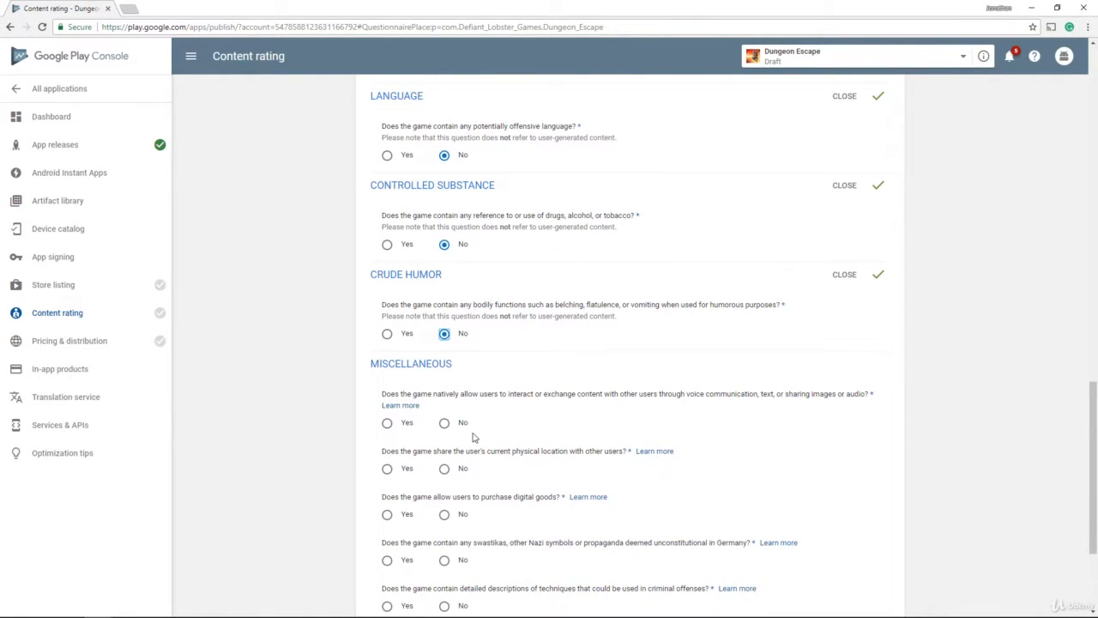
pyautogui.scroll(-3, 463, 436)
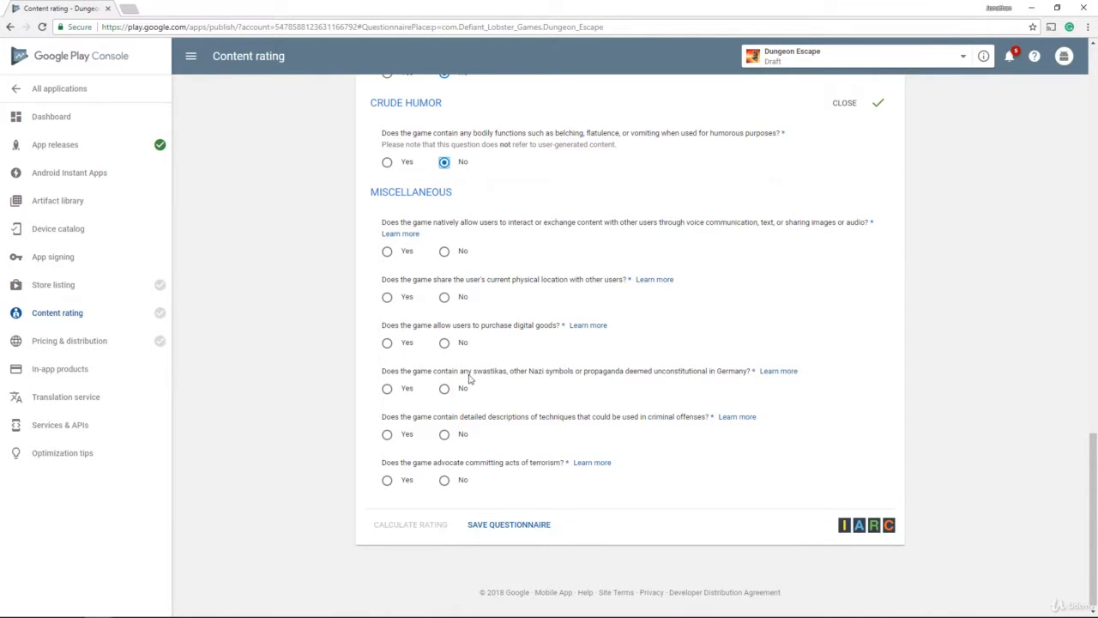
# Step: Answer No to all Miscellaneous questions, from user content sharing through terrorism
pyautogui.click(444, 251)
pyautogui.click(445, 298)
pyautogui.click(445, 344)
pyautogui.click(446, 389)
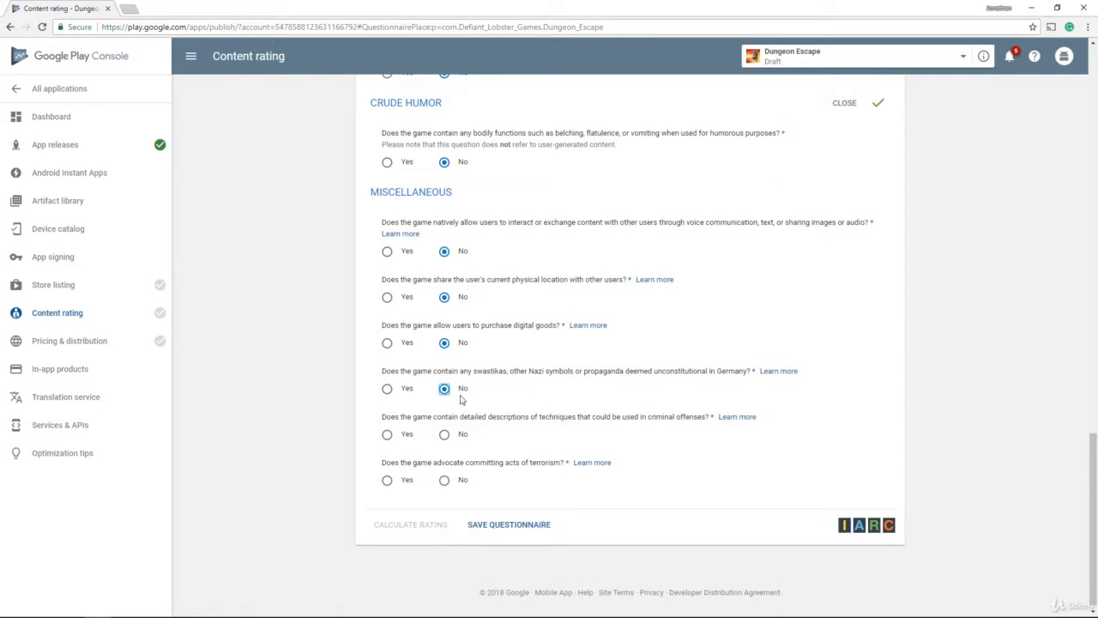
pyautogui.click(445, 435)
pyautogui.click(446, 482)
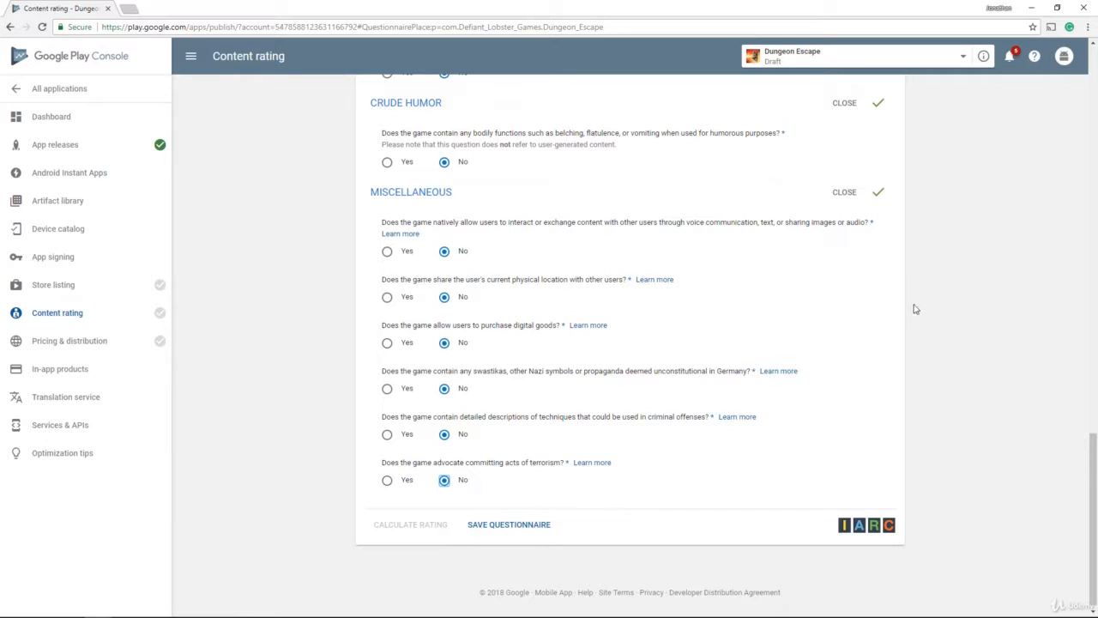
# Step: Save the questionnaire, calculate Dungeon Escape's content rating, and apply the resulting rating
pyautogui.click(517, 524)
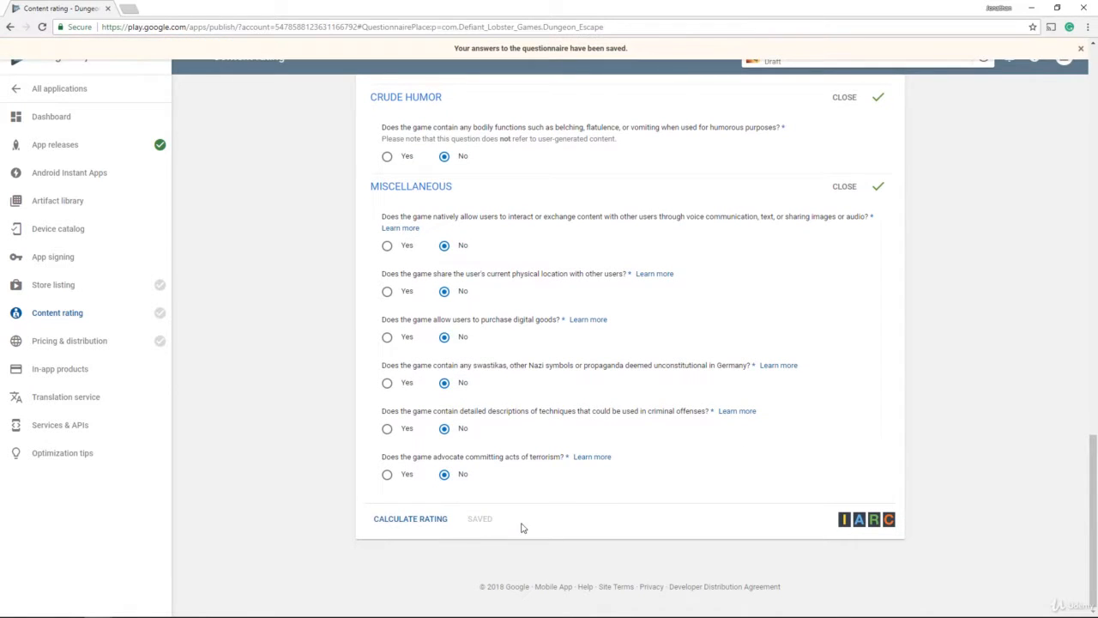
pyautogui.click(430, 521)
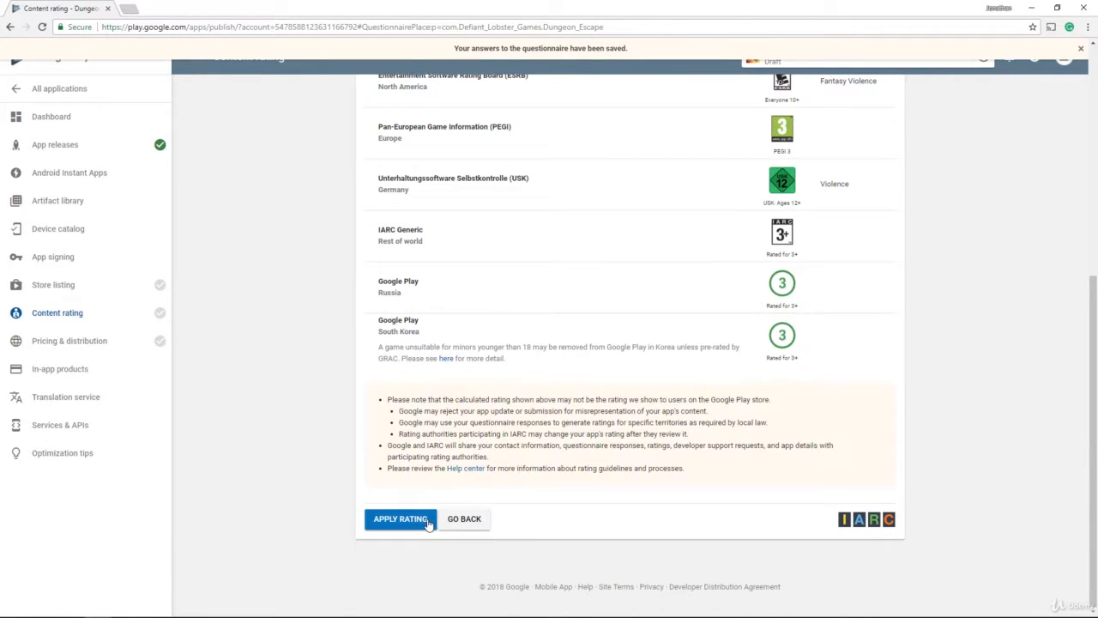
pyautogui.click(415, 522)
pyautogui.scroll(-1, 646, 313)
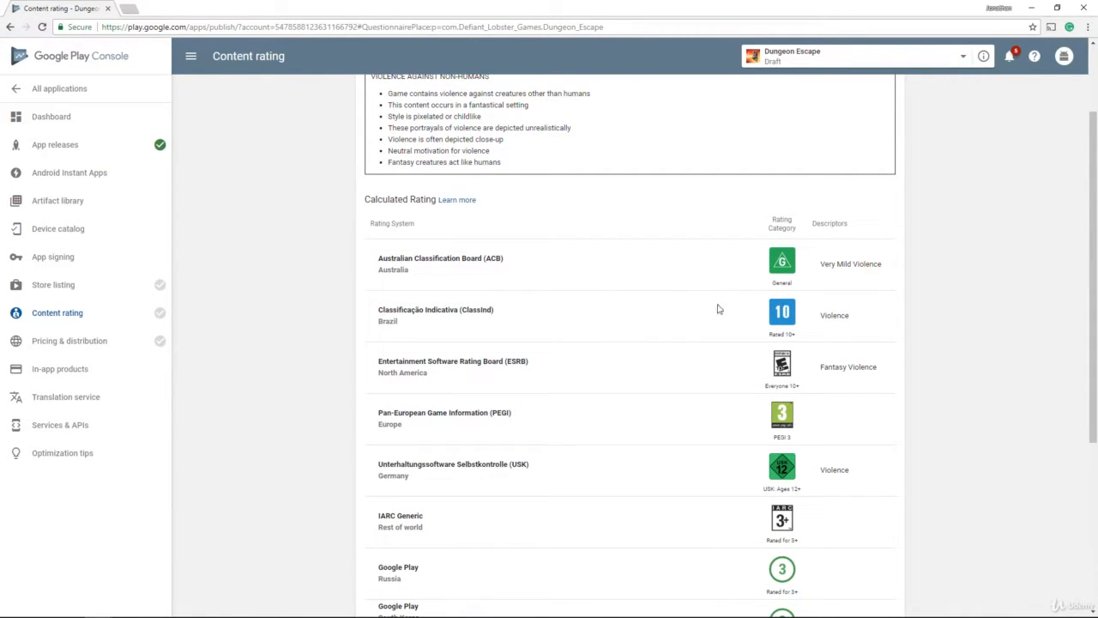
pyautogui.scroll(-1, 737, 335)
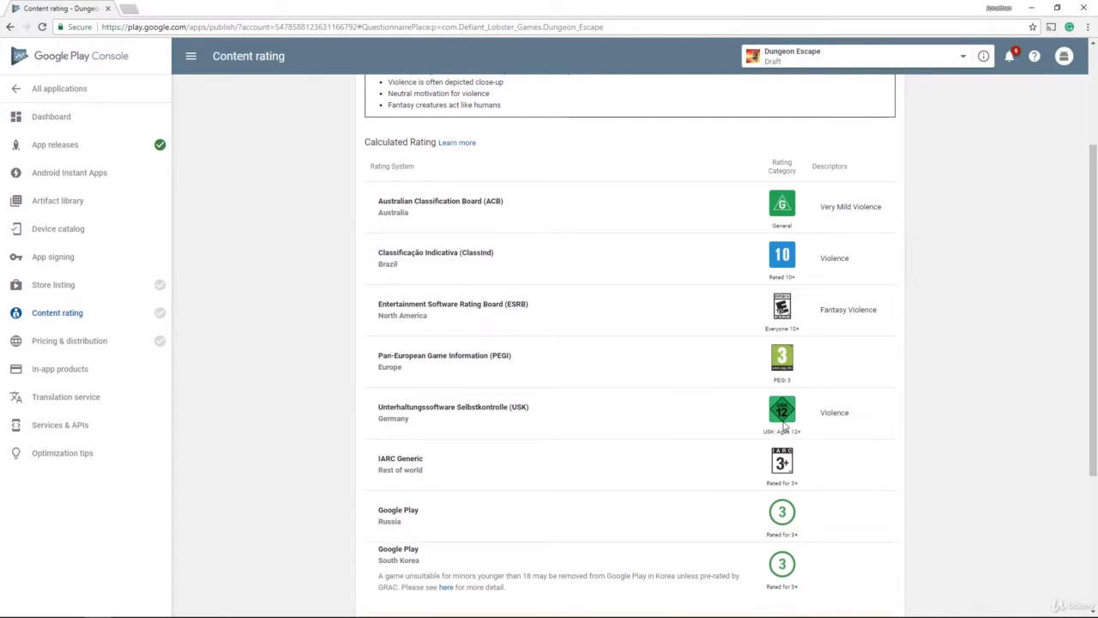
pyautogui.scroll(-2, 760, 420)
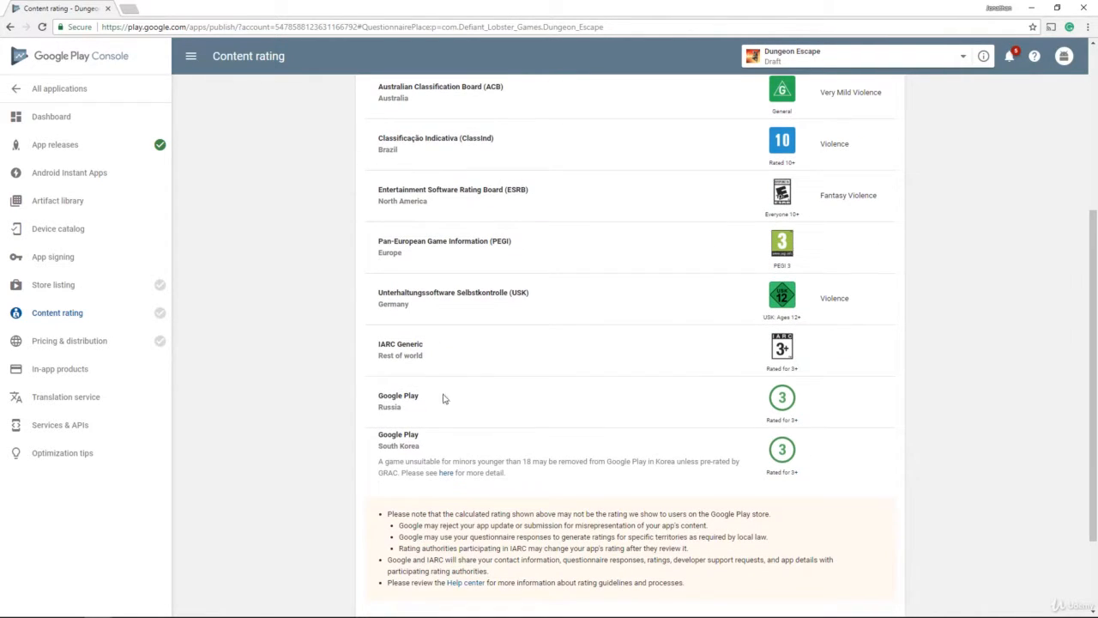
pyautogui.scroll(-2, 645, 337)
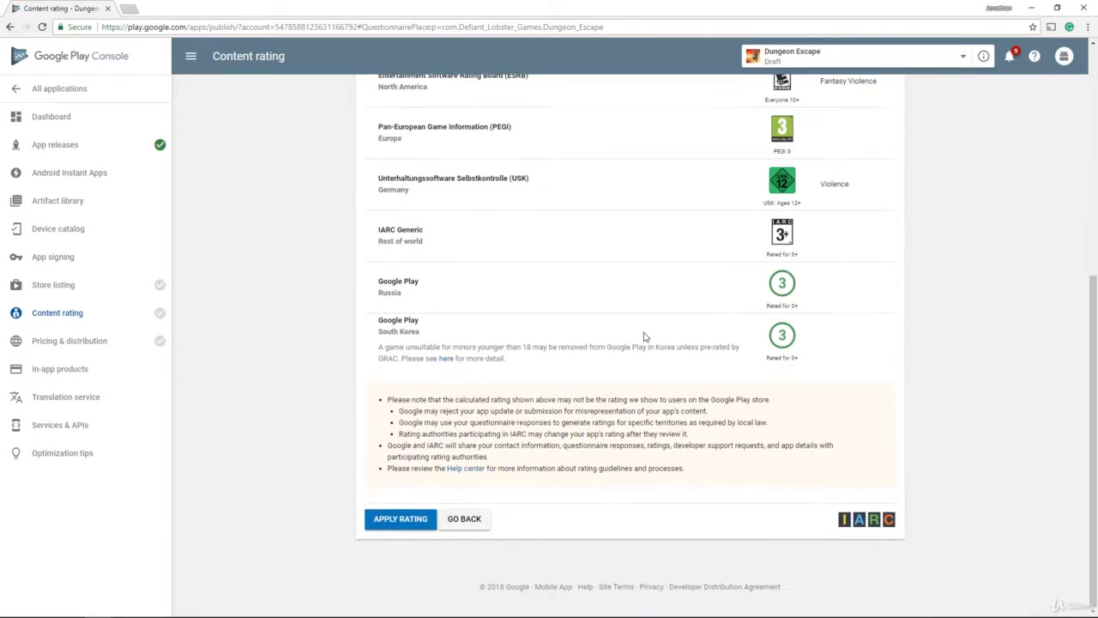
pyautogui.click(392, 527)
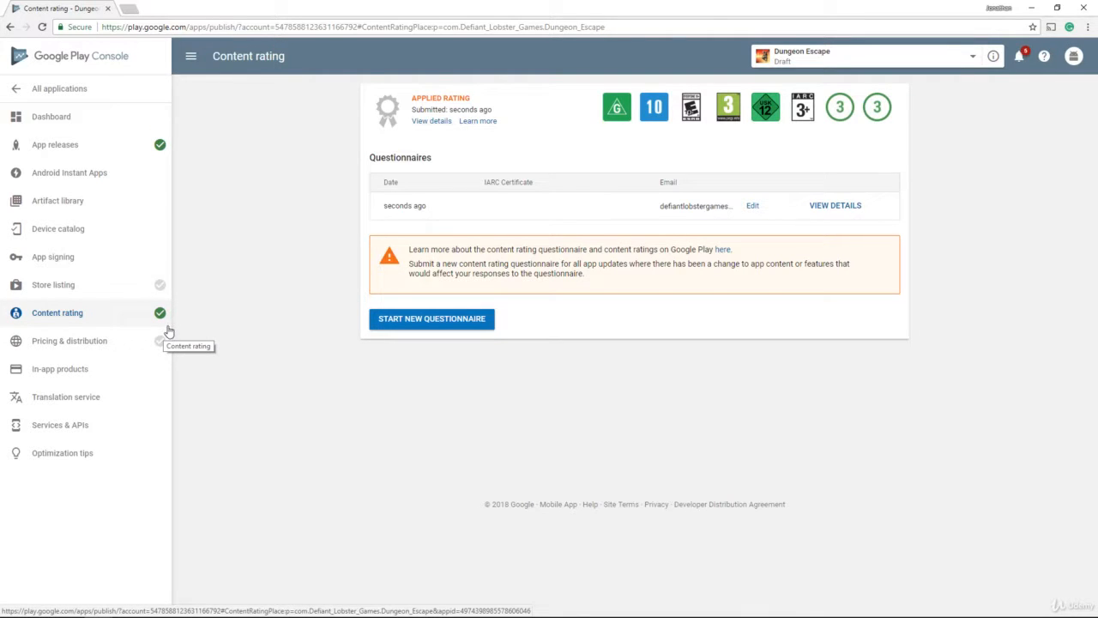
# Step: In Pricing & distribution, mark Dungeon Escape as available in all 143 countries
pyautogui.click(86, 341)
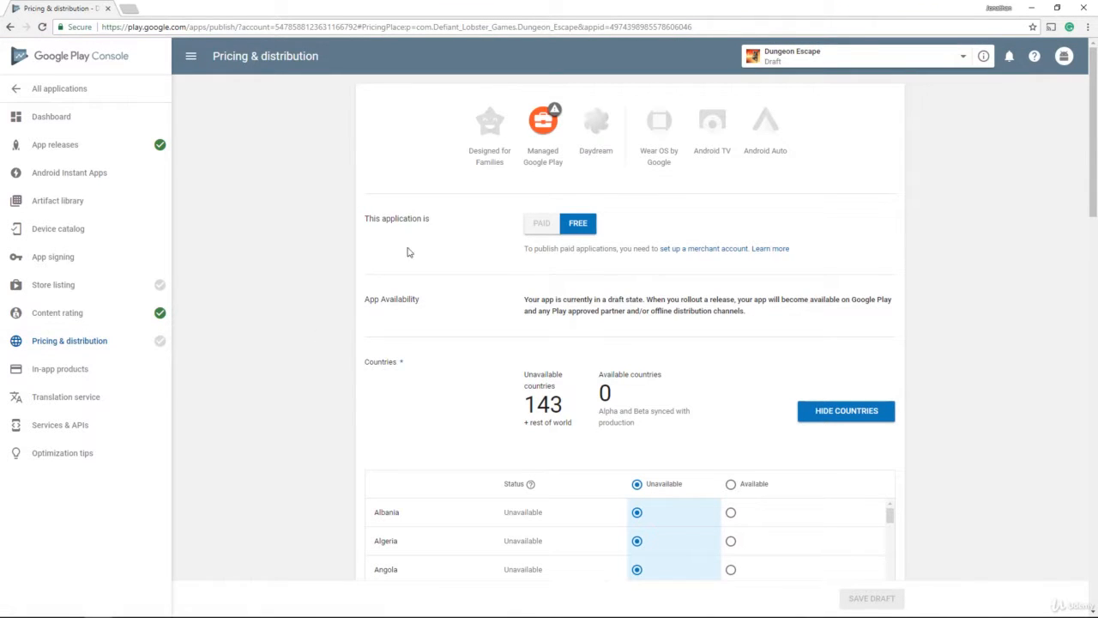
pyautogui.scroll(-1, 574, 254)
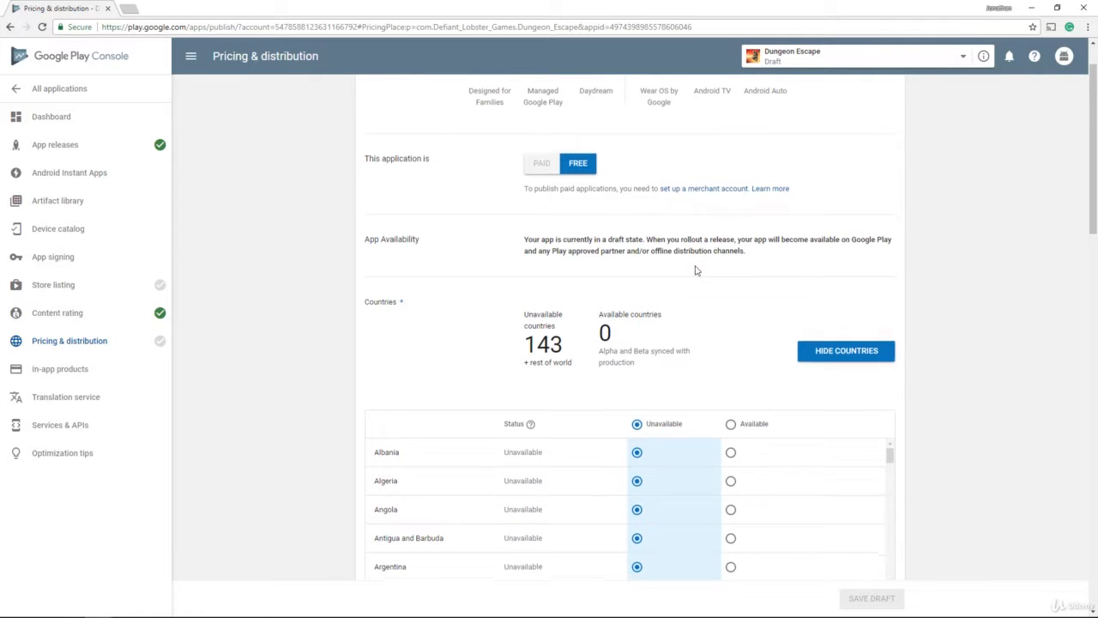
pyautogui.scroll(-3, 693, 270)
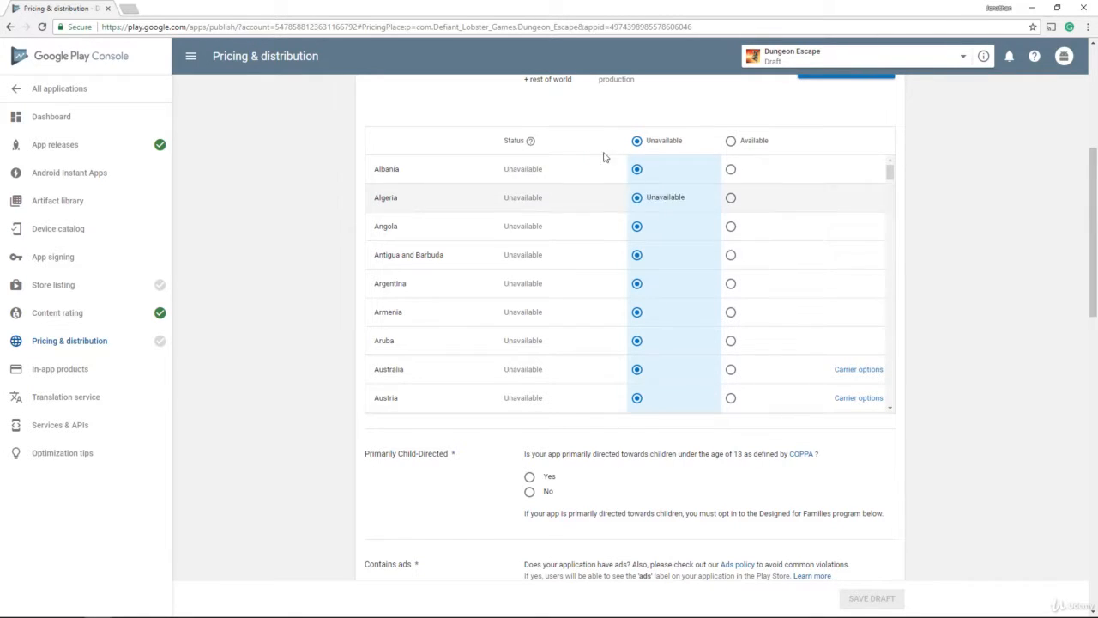
pyautogui.scroll(-5, 515, 206)
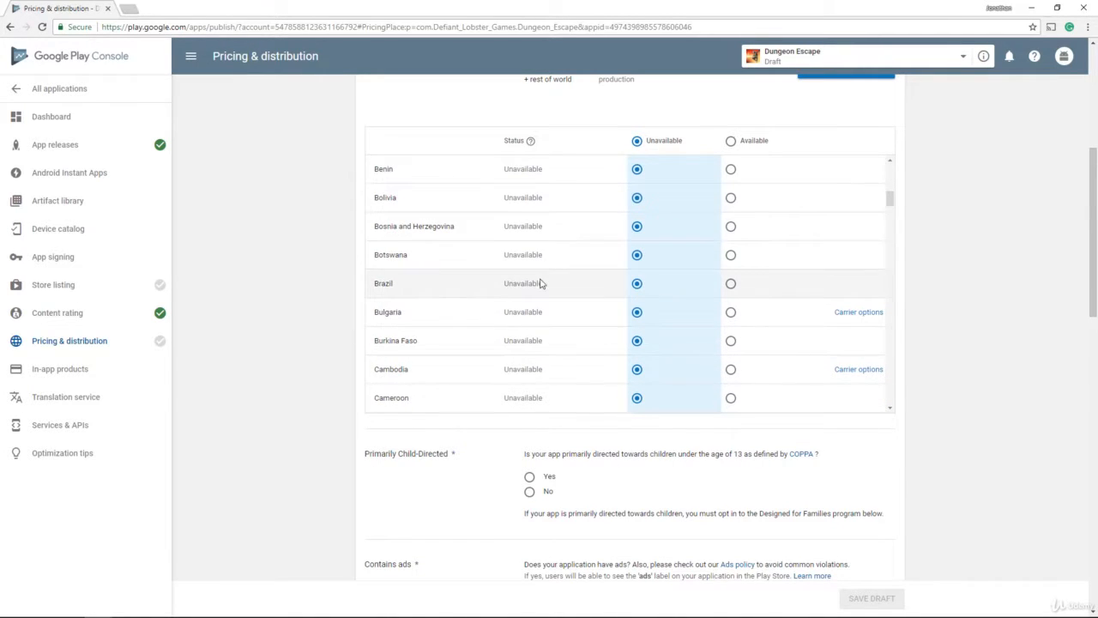
pyautogui.scroll(-1, 527, 292)
pyautogui.scroll(-10, 532, 292)
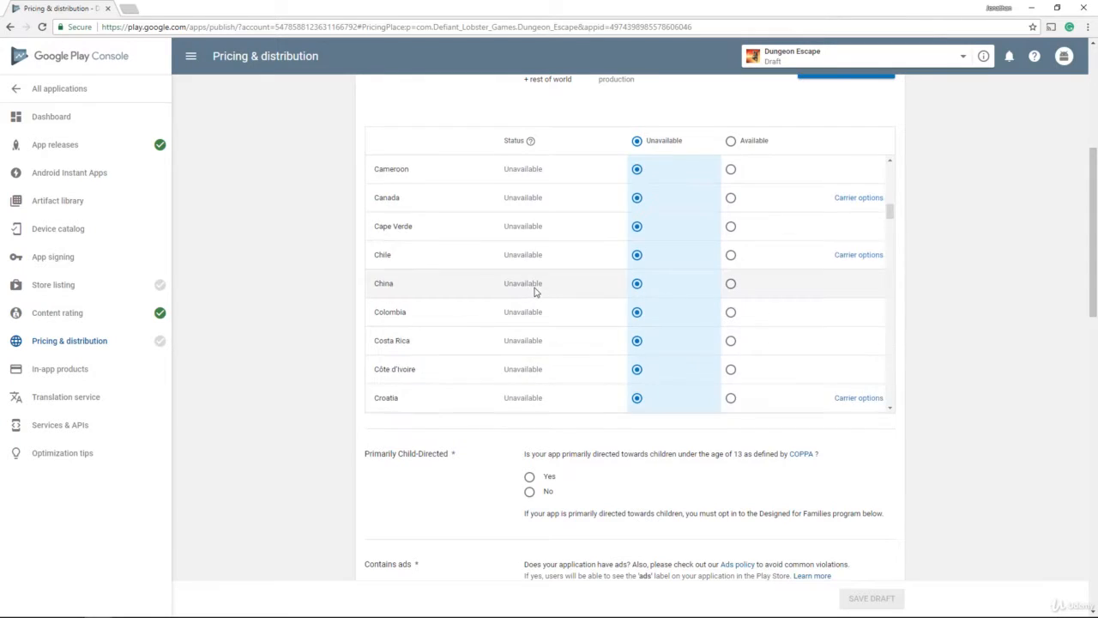
pyautogui.scroll(-10, 537, 287)
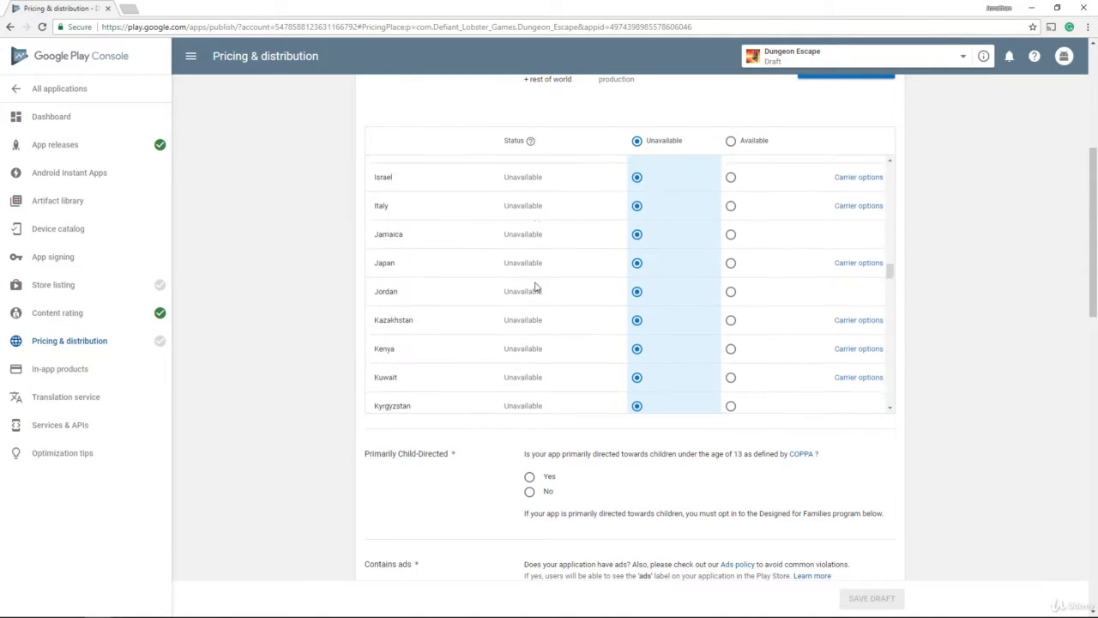
pyautogui.scroll(20, 537, 288)
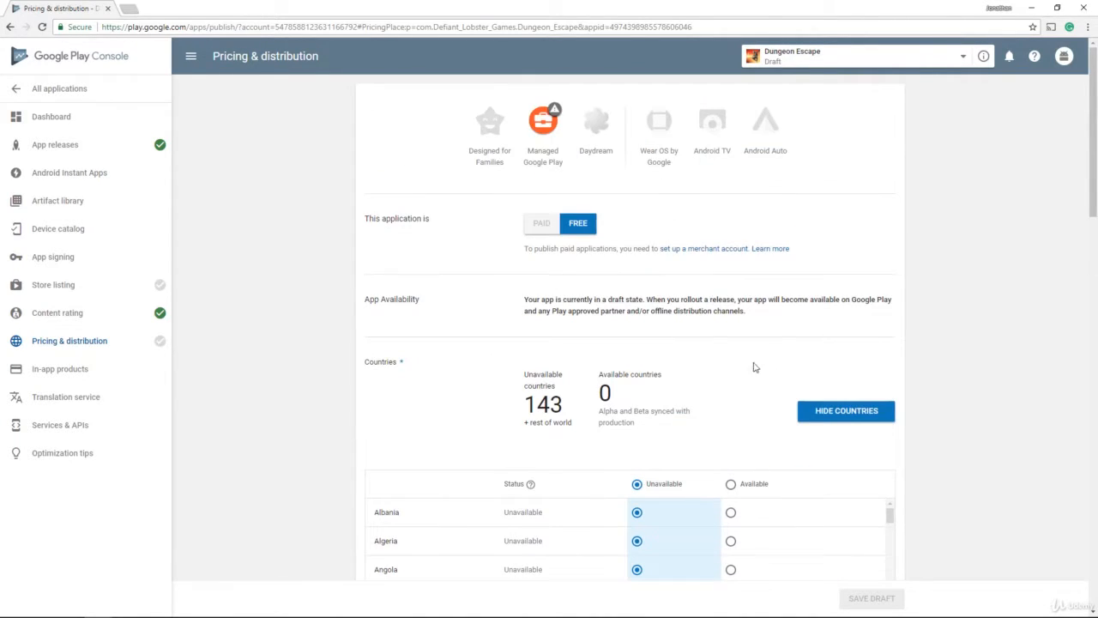
pyautogui.scroll(-2, 753, 352)
pyautogui.click(730, 313)
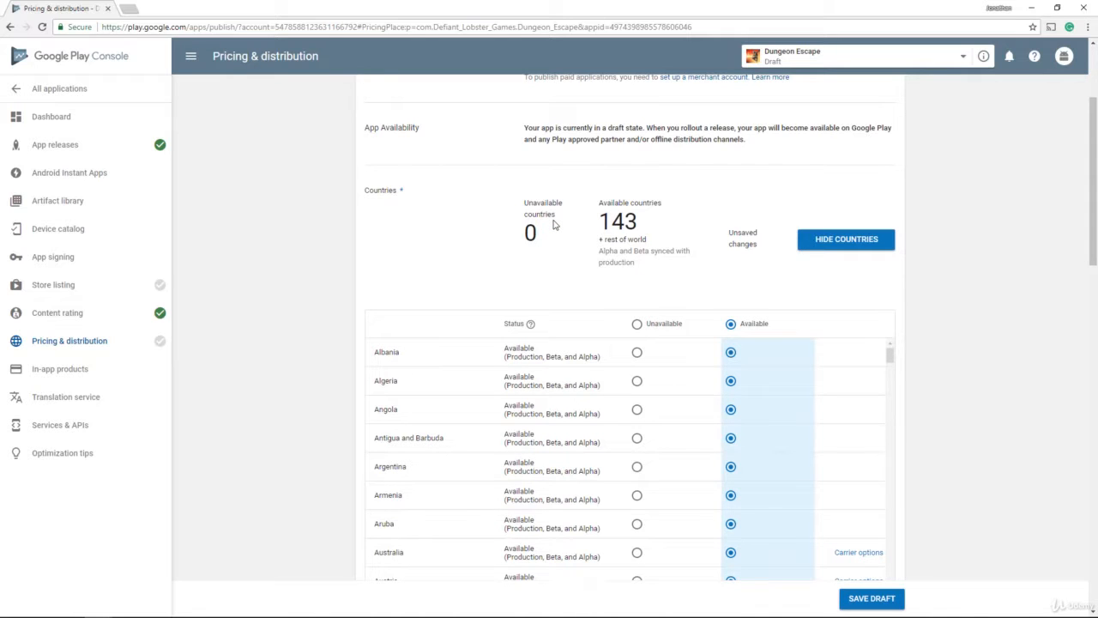
# Step: Save the pricing and distribution draft with the country availability
pyautogui.scroll(-2, 384, 234)
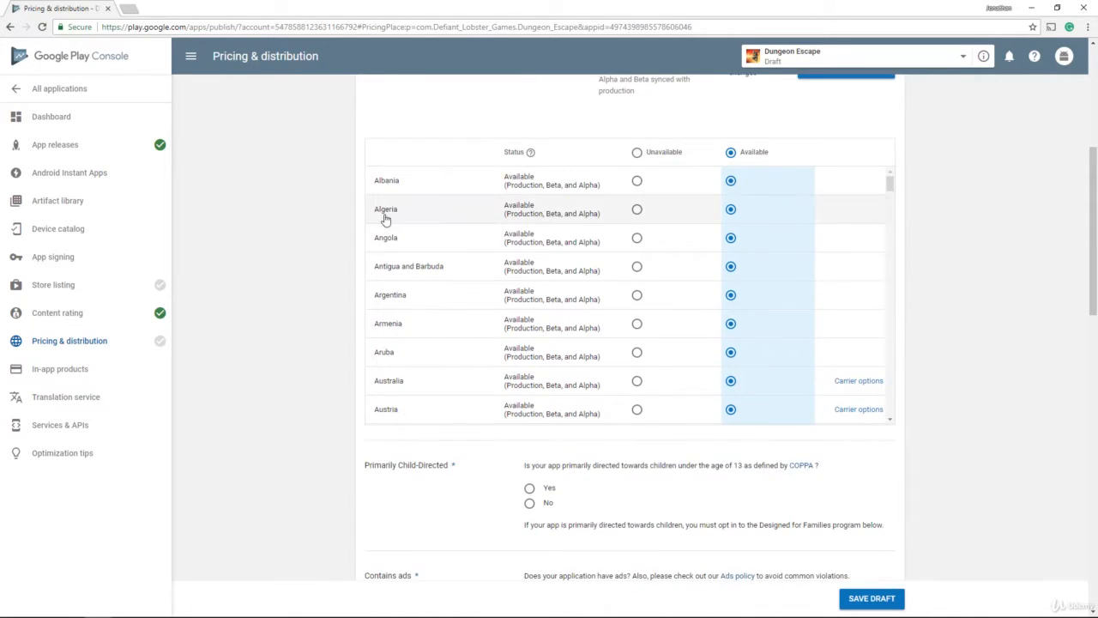
pyautogui.scroll(2, 712, 177)
pyautogui.scroll(-3, 679, 326)
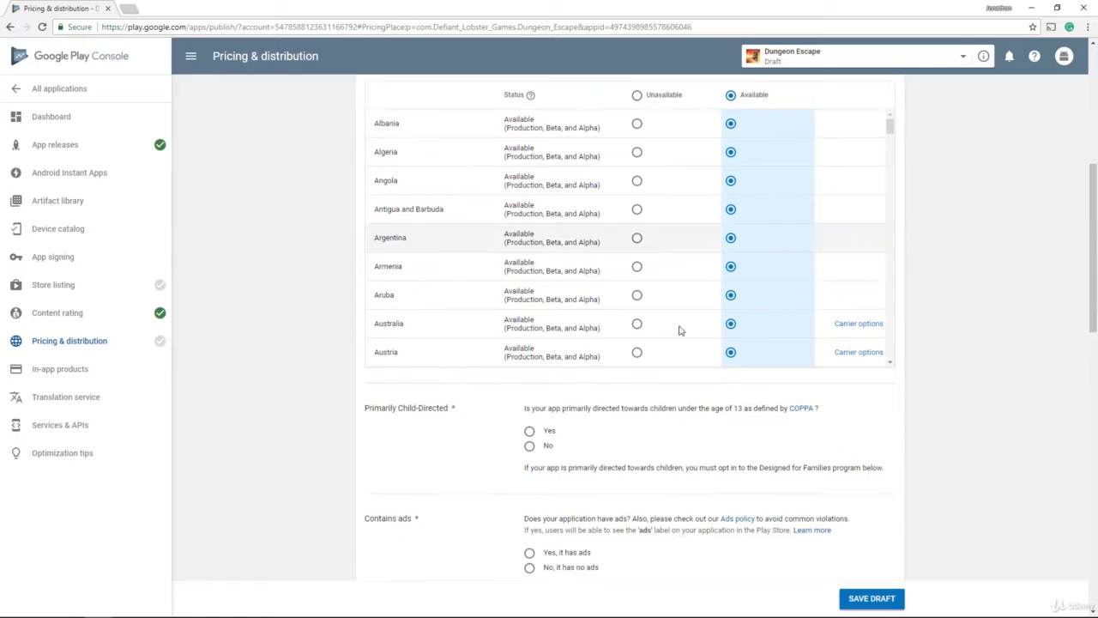
pyautogui.click(868, 597)
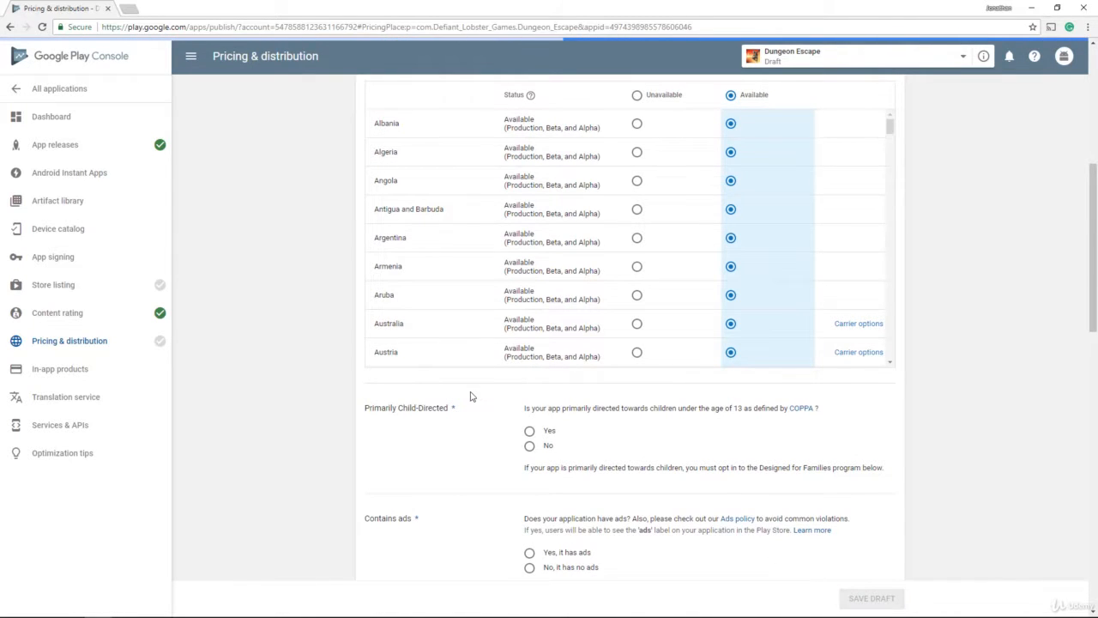
pyautogui.scroll(-1, 473, 406)
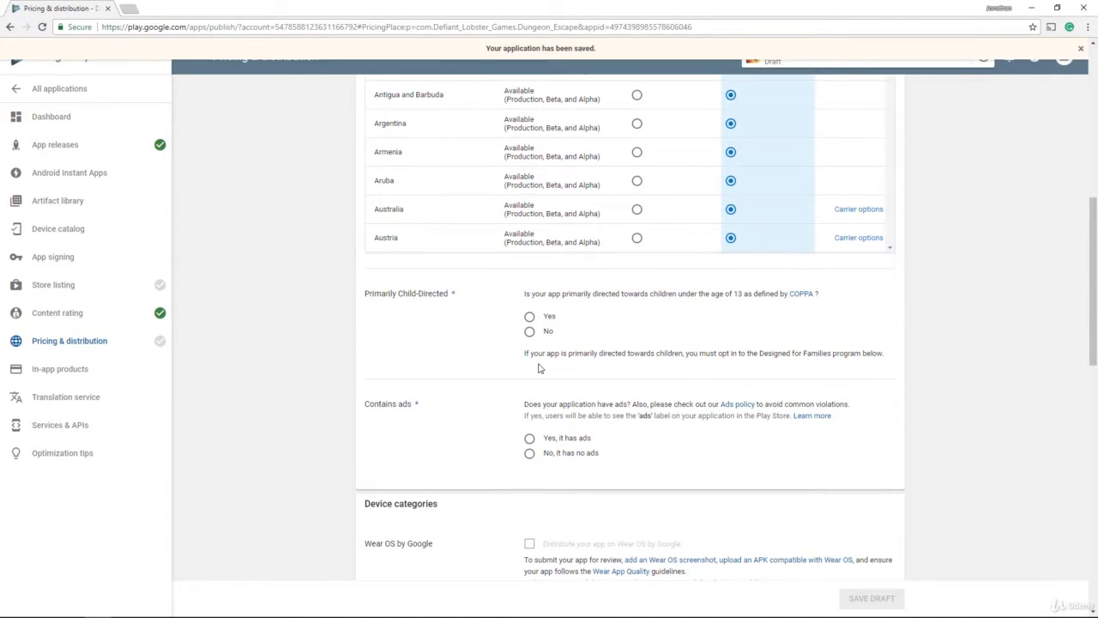
# Step: Set Primarily Child-Directed to No and Contains ads to Yes, accept both consents, and save the draft
pyautogui.click(529, 331)
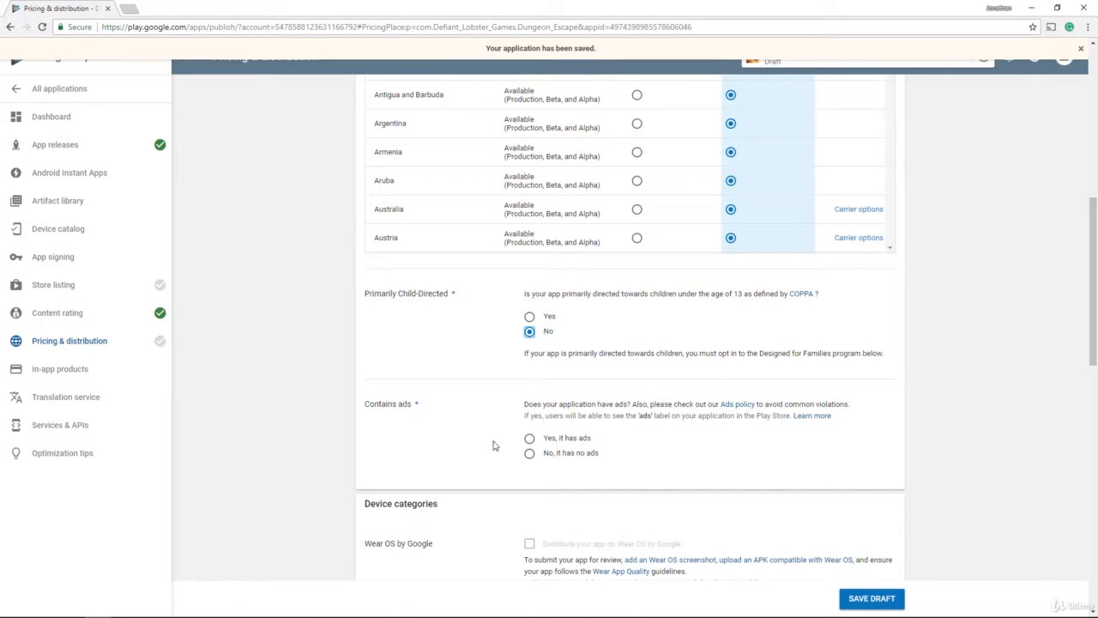
pyautogui.click(529, 438)
pyautogui.scroll(-2, 474, 433)
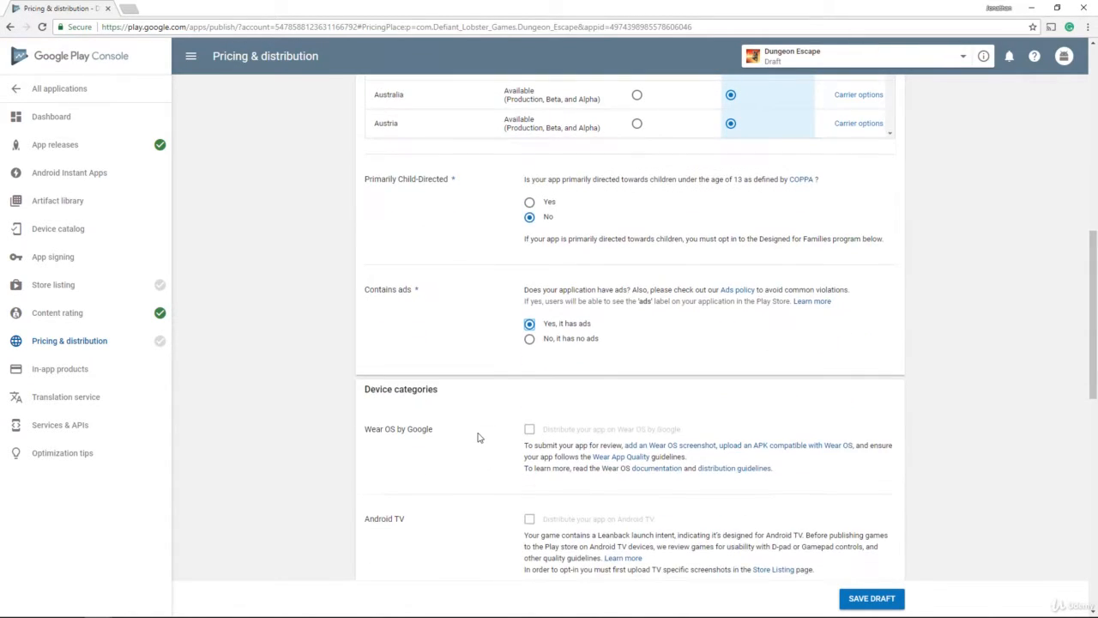
pyautogui.scroll(-1, 488, 409)
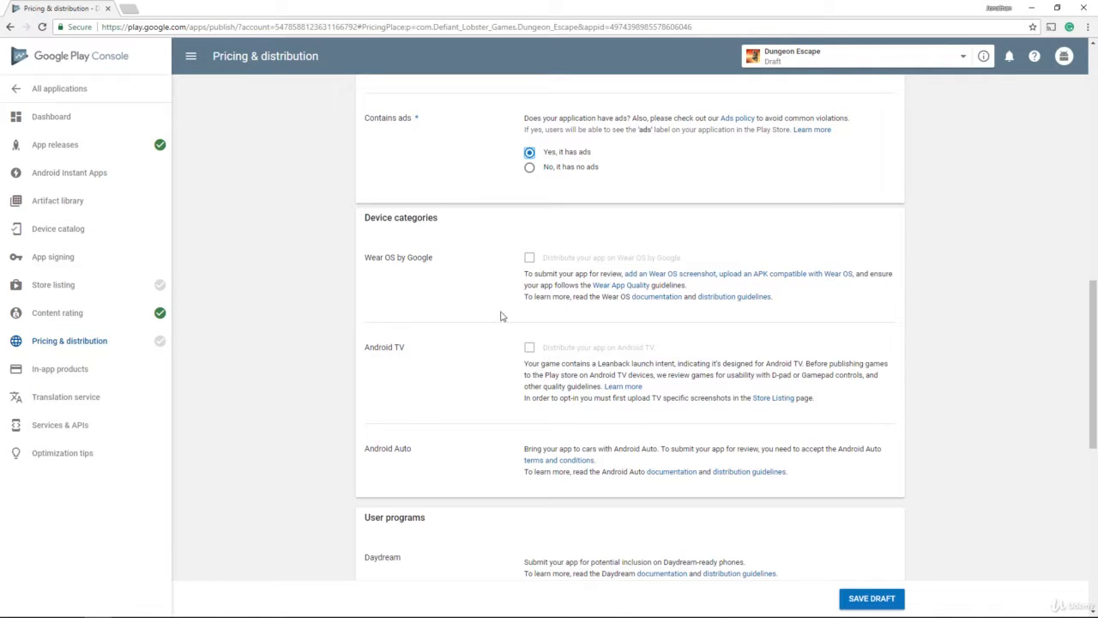
pyautogui.scroll(-4, 451, 380)
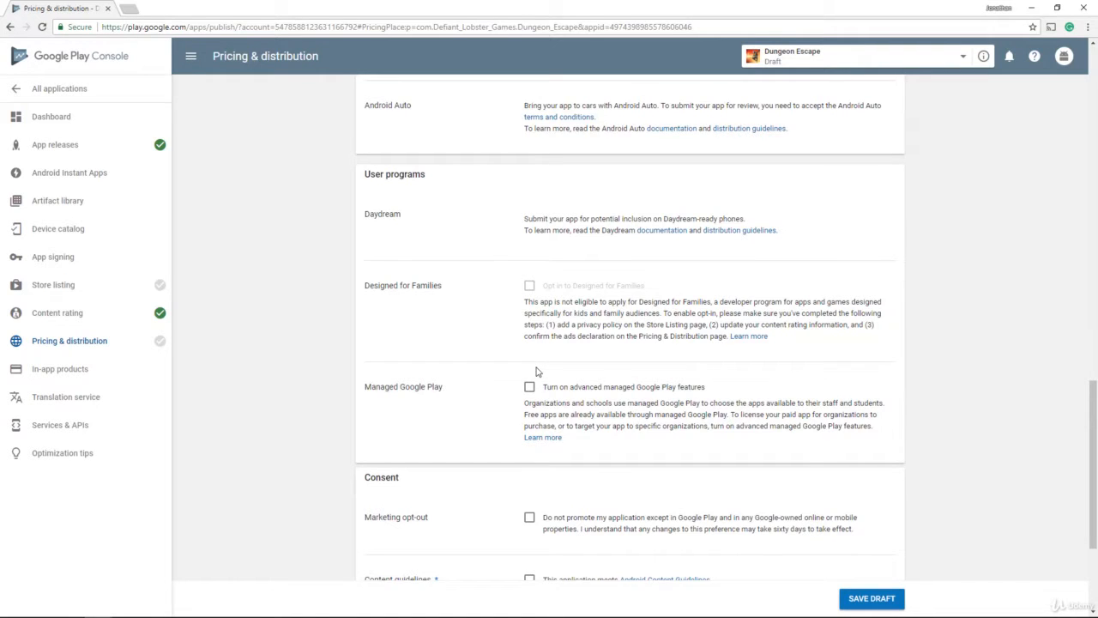
pyautogui.scroll(-3, 537, 371)
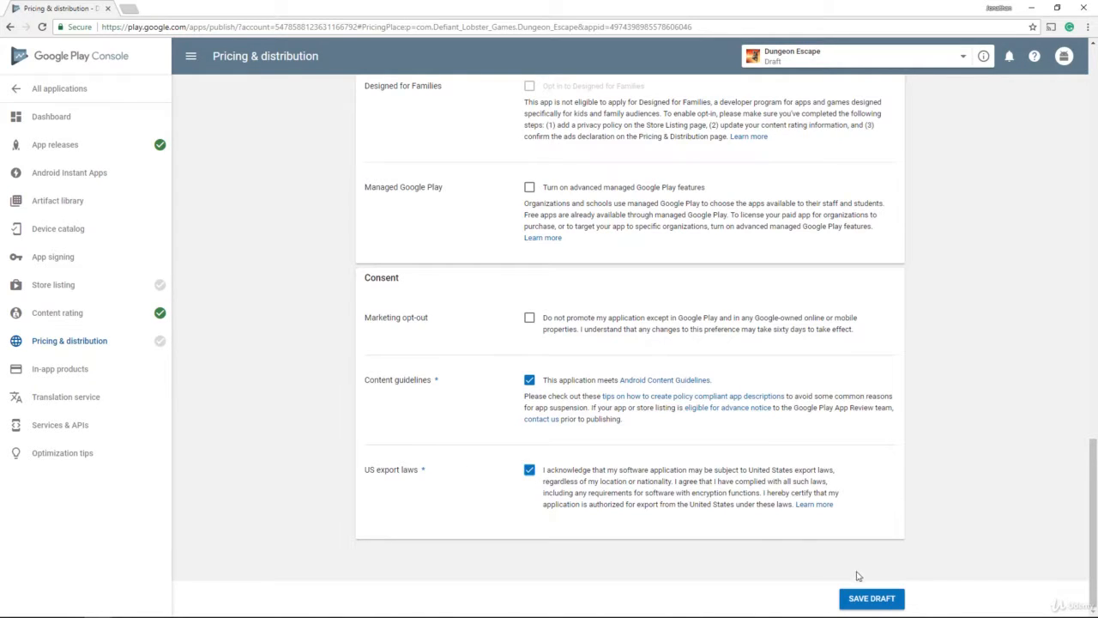
pyautogui.click(873, 597)
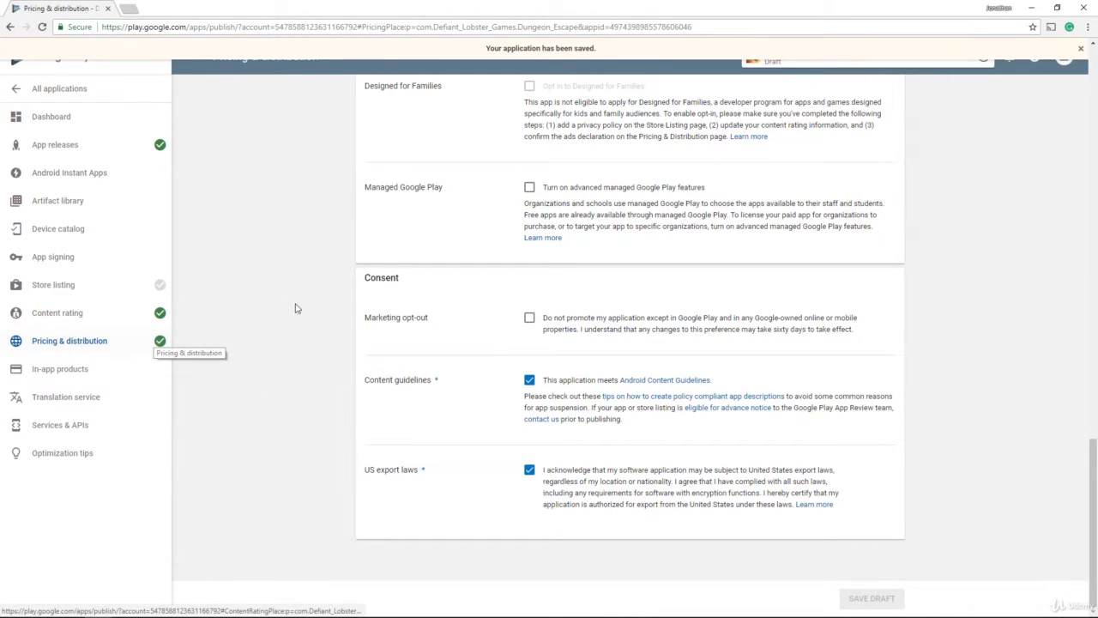
pyautogui.scroll(6, 297, 309)
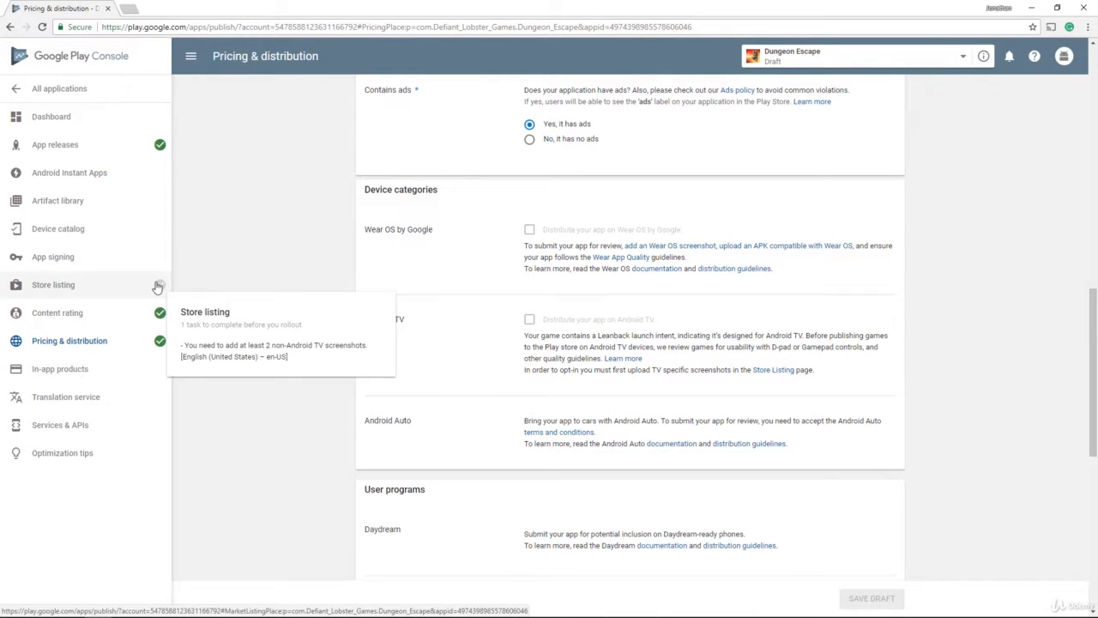
# Step: Open the Store listing and look over the Android TV and phone screenshot sections
pyautogui.click(158, 285)
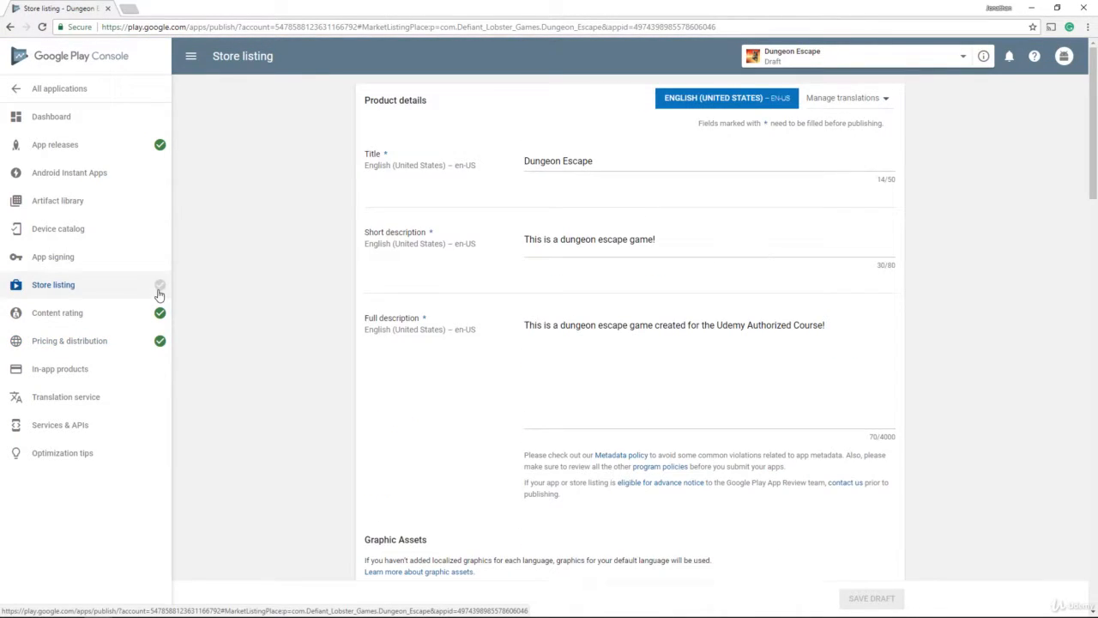
pyautogui.scroll(-4, 260, 296)
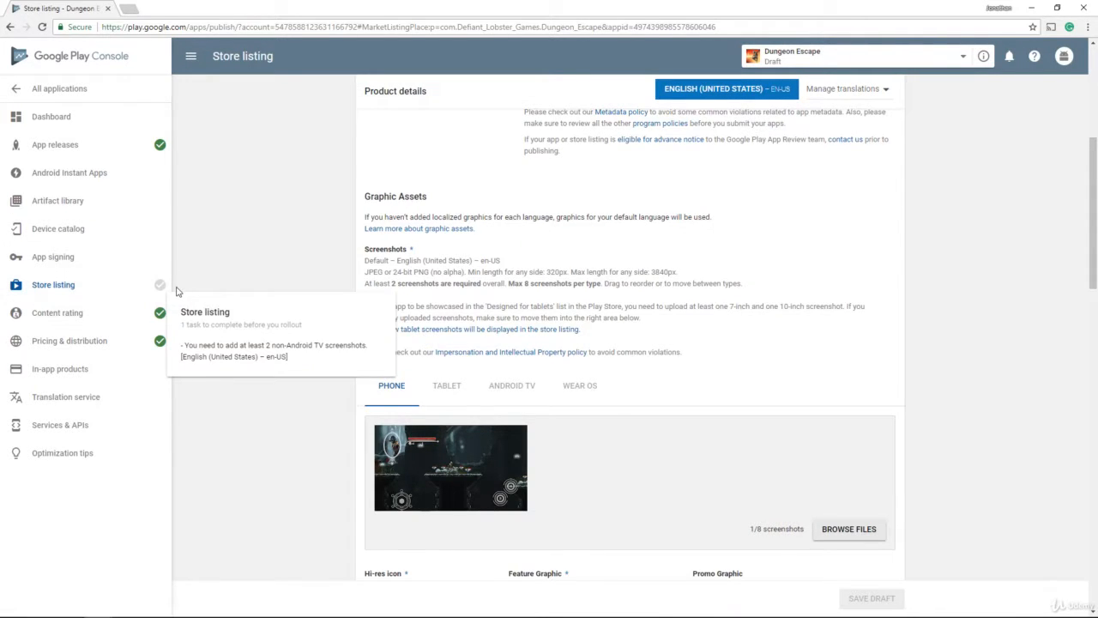
pyautogui.moveTo(167, 289)
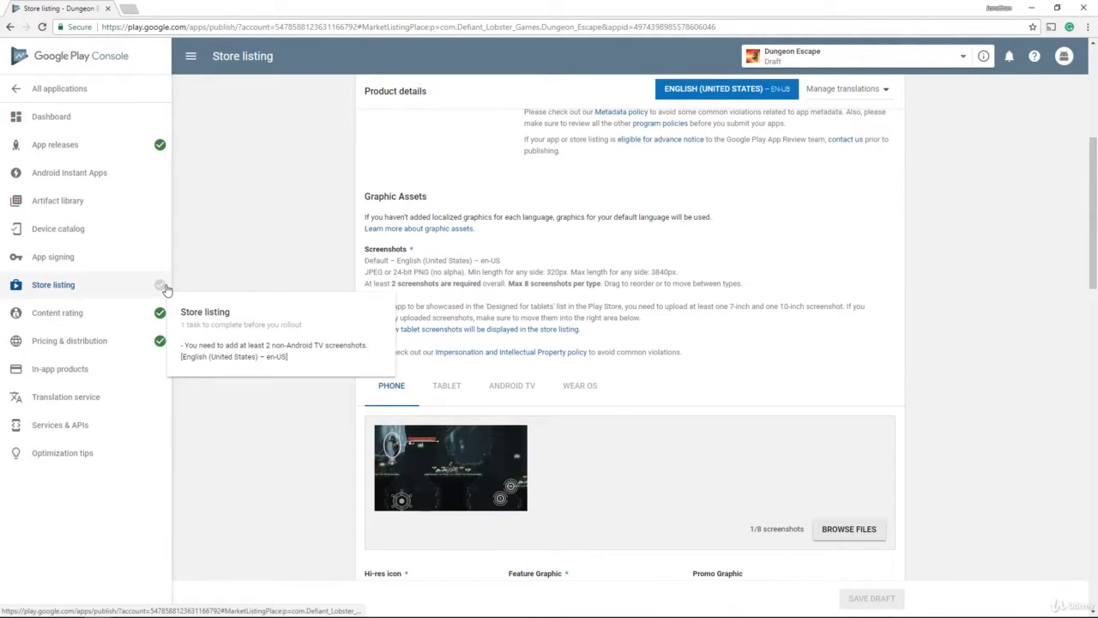
pyautogui.scroll(-2, 566, 288)
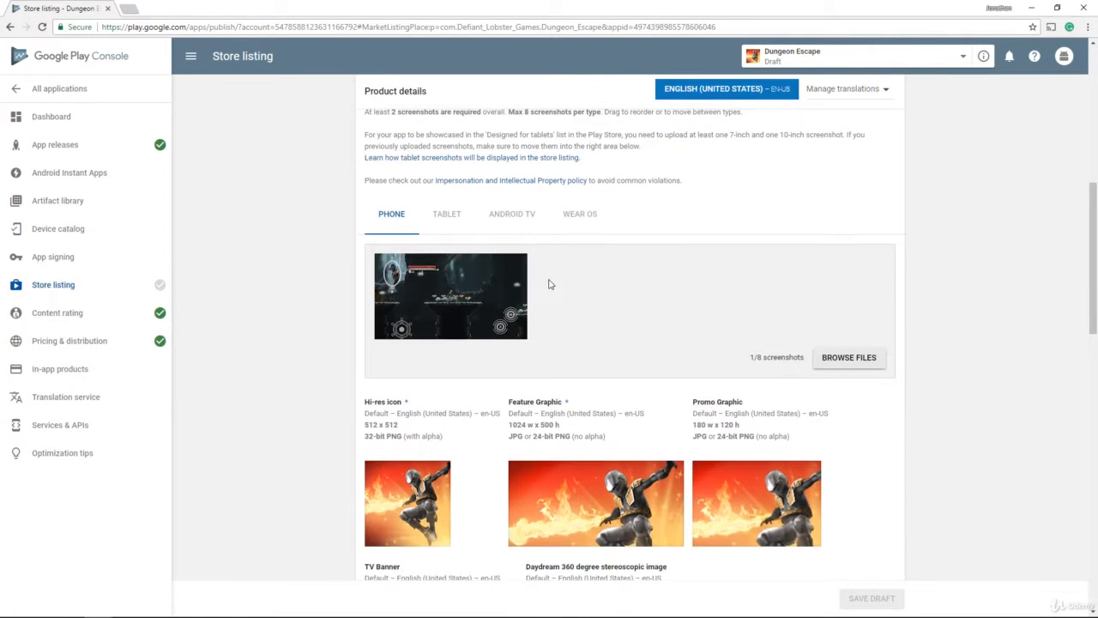
pyautogui.click(516, 217)
pyautogui.click(390, 216)
pyautogui.scroll(-2, 566, 291)
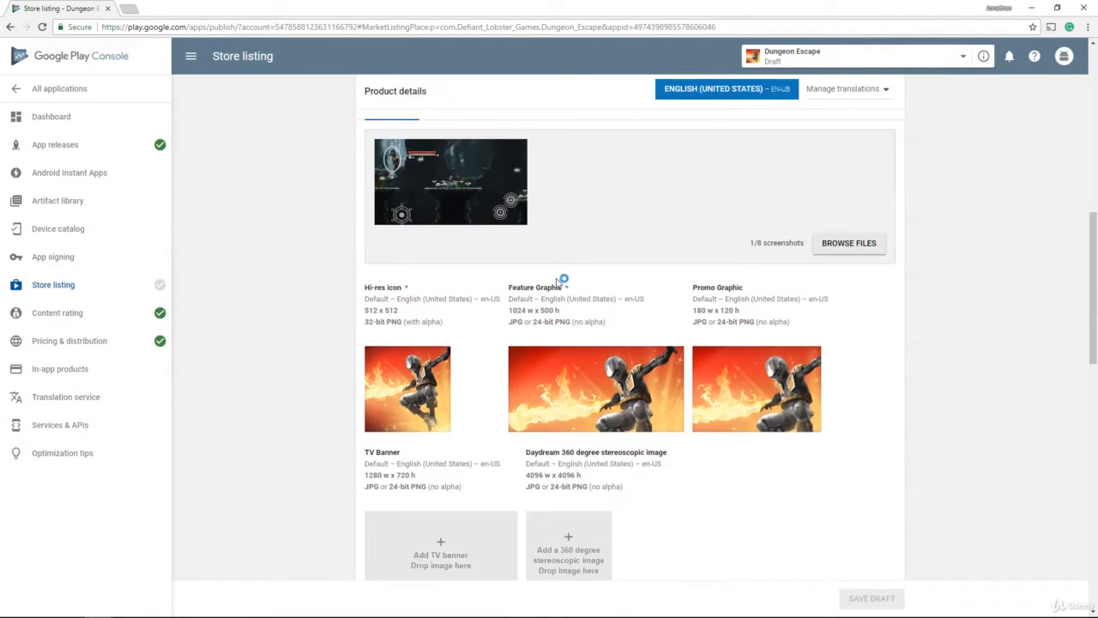
pyautogui.scroll(2, 558, 282)
pyautogui.scroll(-2, 652, 287)
pyautogui.click(849, 302)
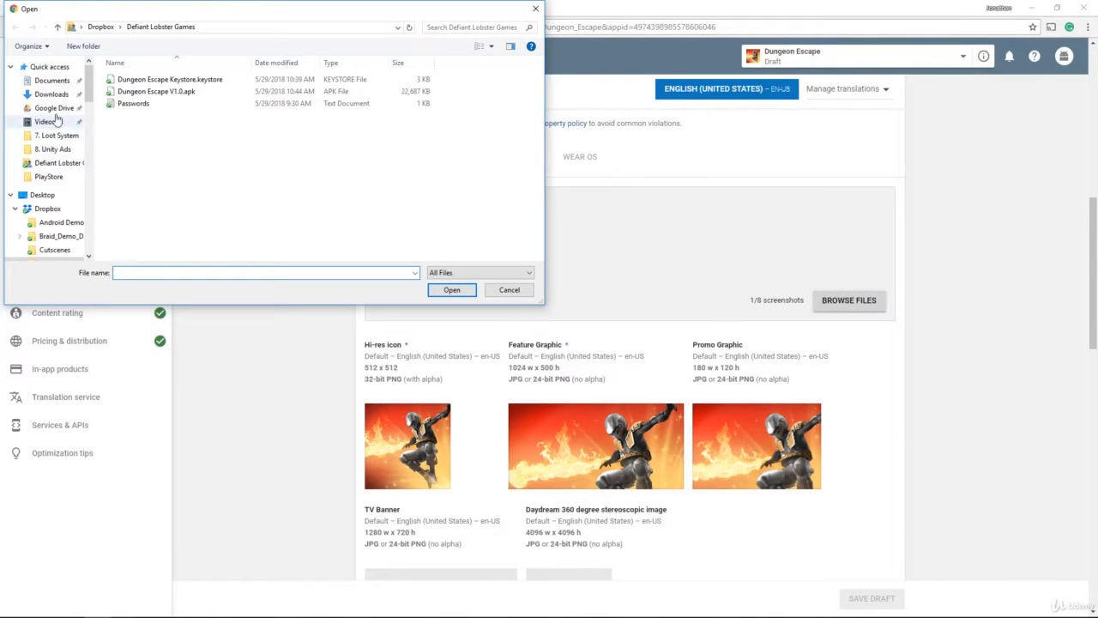
pyautogui.scroll(-1, 52, 172)
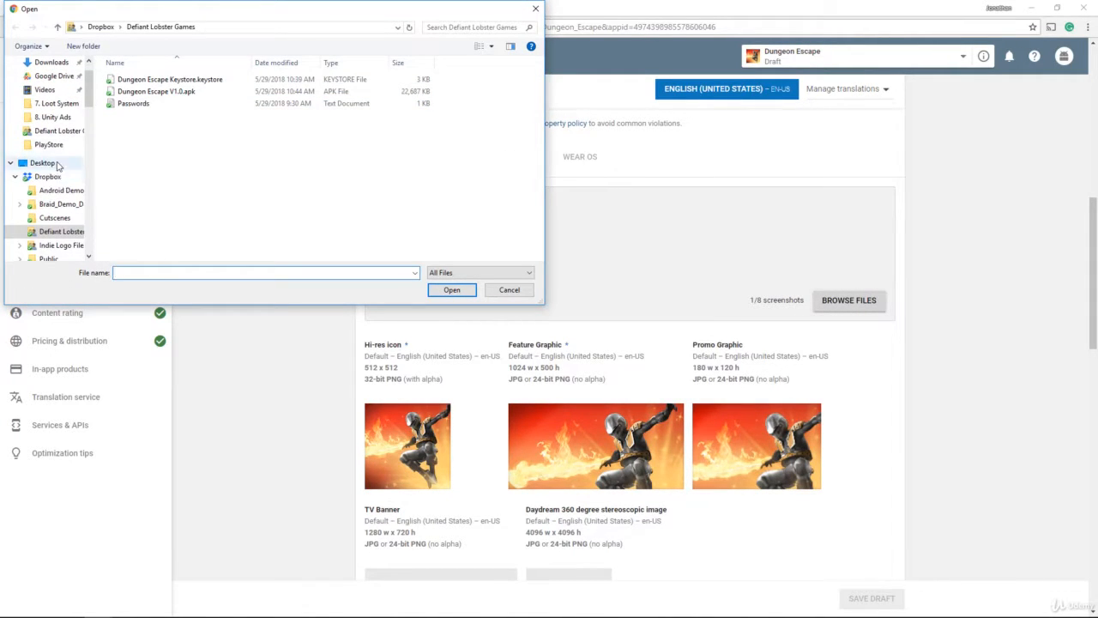
pyautogui.click(48, 176)
pyautogui.scroll(-5, 212, 148)
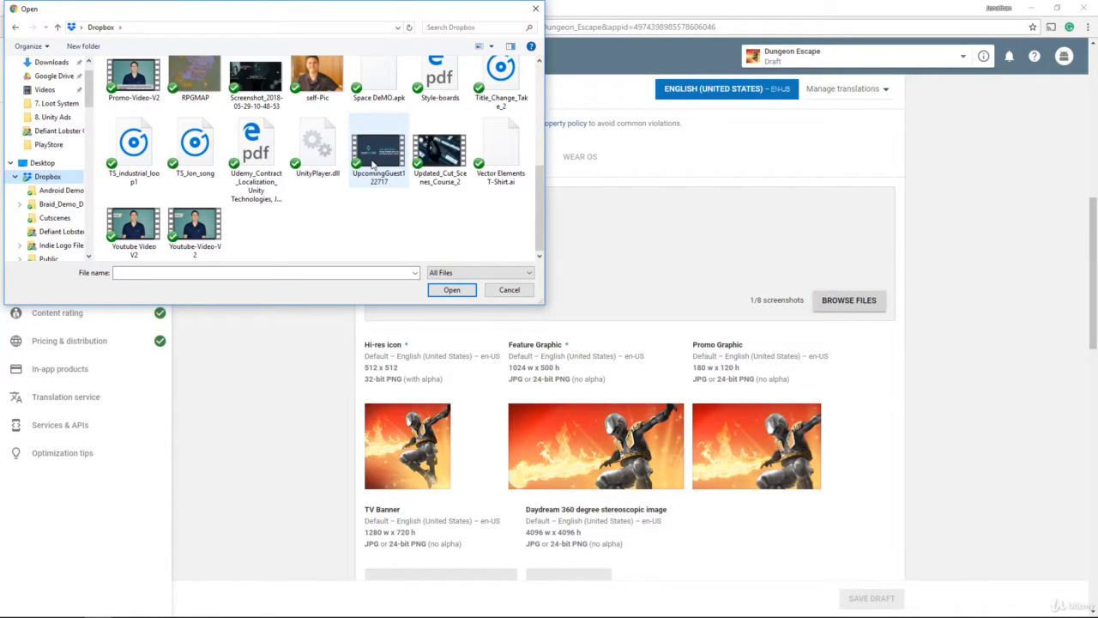
pyautogui.scroll(2, 277, 189)
pyautogui.click(277, 189)
pyautogui.click(448, 290)
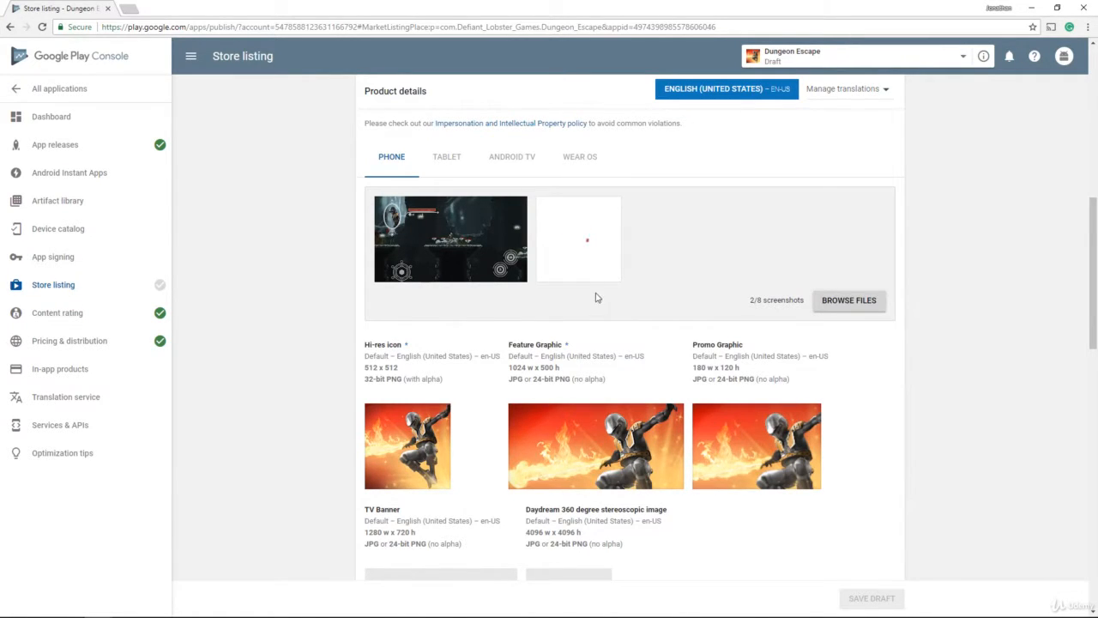
pyautogui.scroll(-4, 729, 446)
pyautogui.click(862, 601)
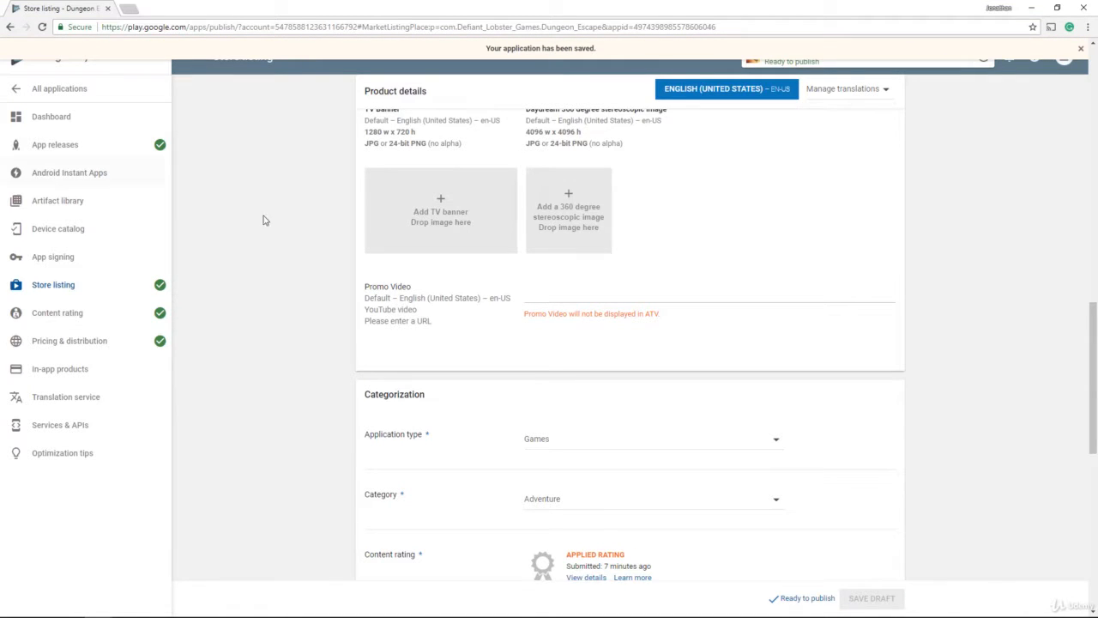
# Step: Edit the unreleased Production release from App releases and continue to Review
pyautogui.click(112, 146)
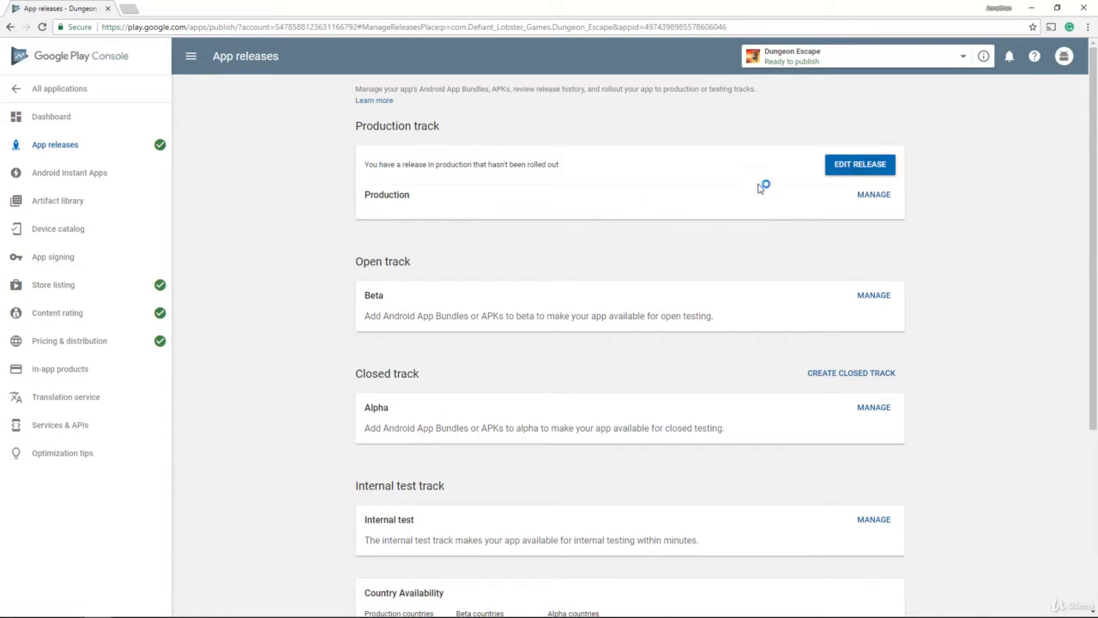
pyautogui.click(867, 194)
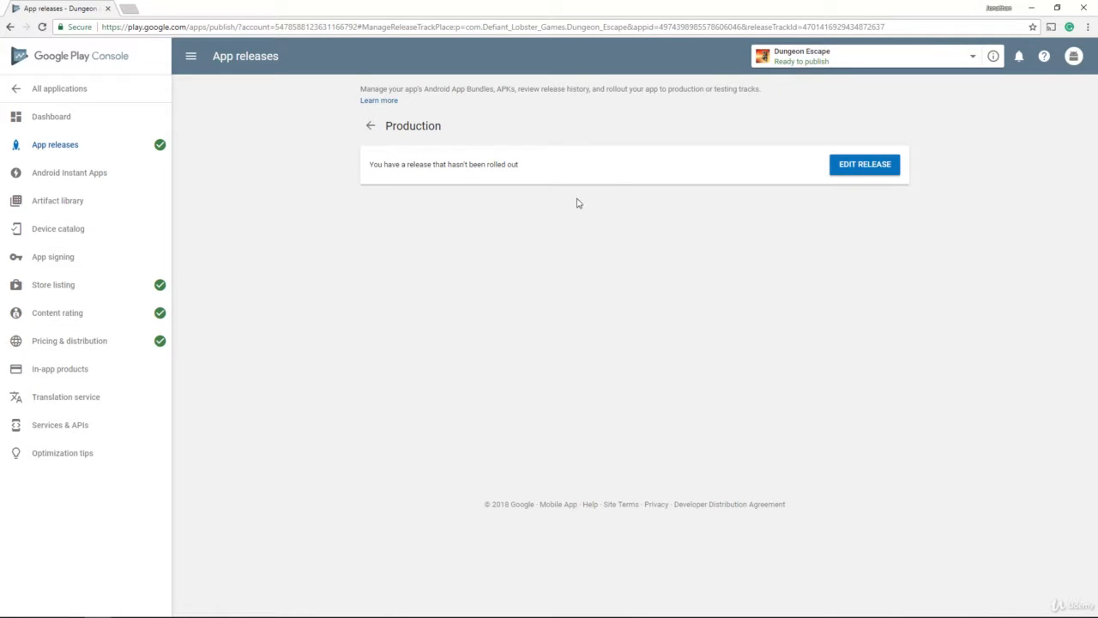
pyautogui.click(863, 169)
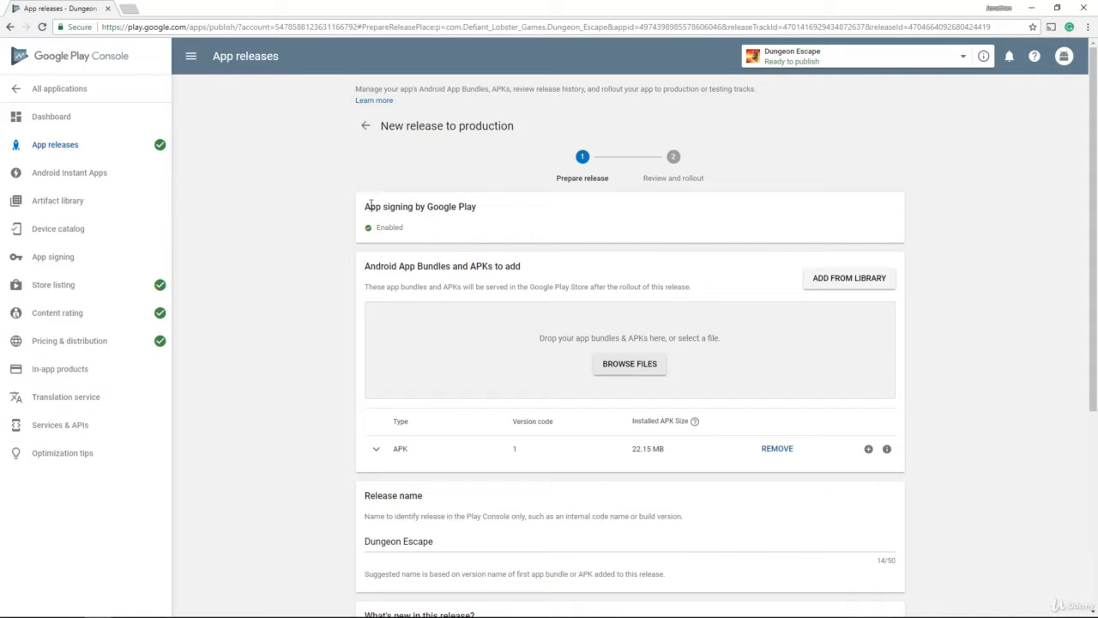
pyautogui.moveTo(371, 205); pyautogui.dragTo(546, 201)
pyautogui.click(539, 221)
pyautogui.scroll(-3, 552, 246)
pyautogui.scroll(2, 573, 252)
pyautogui.scroll(-3, 567, 266)
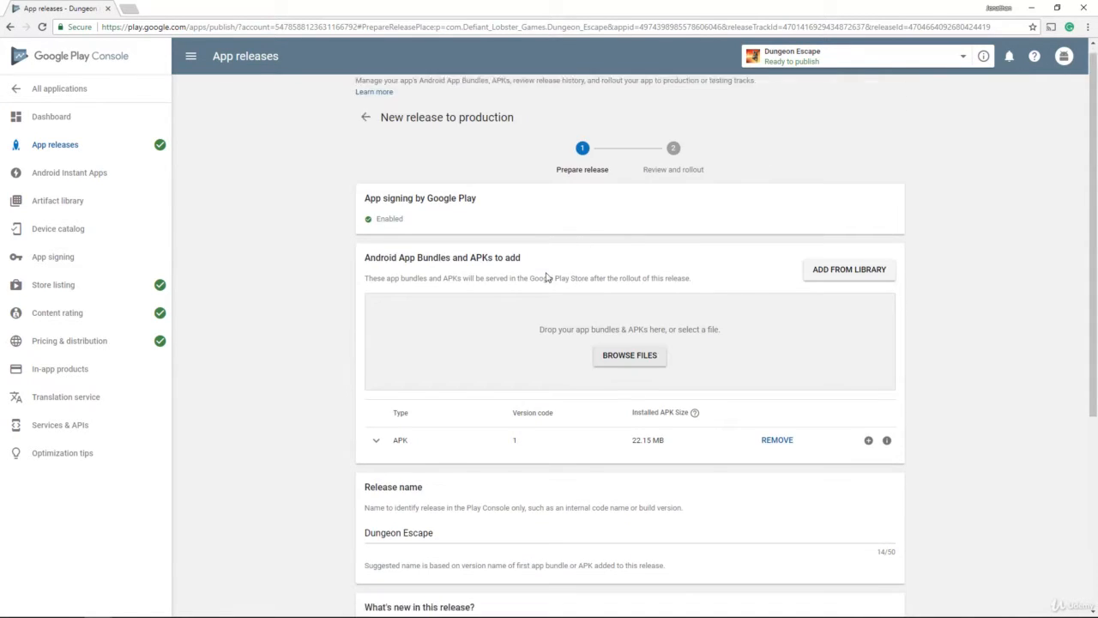
pyautogui.scroll(1, 546, 277)
pyautogui.scroll(-1, 558, 429)
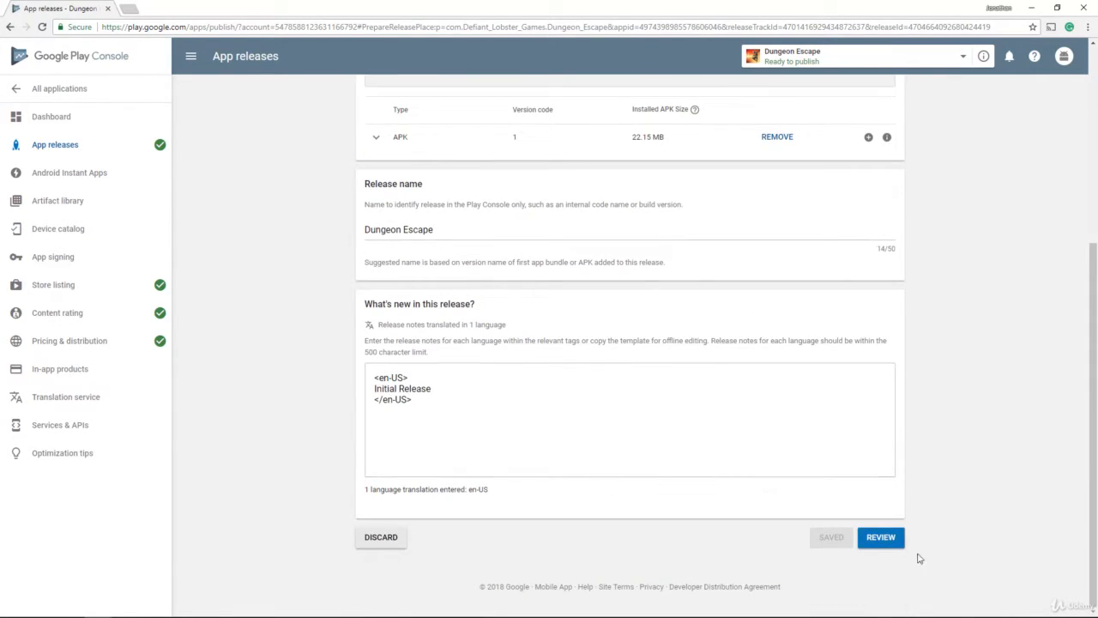
pyautogui.click(877, 542)
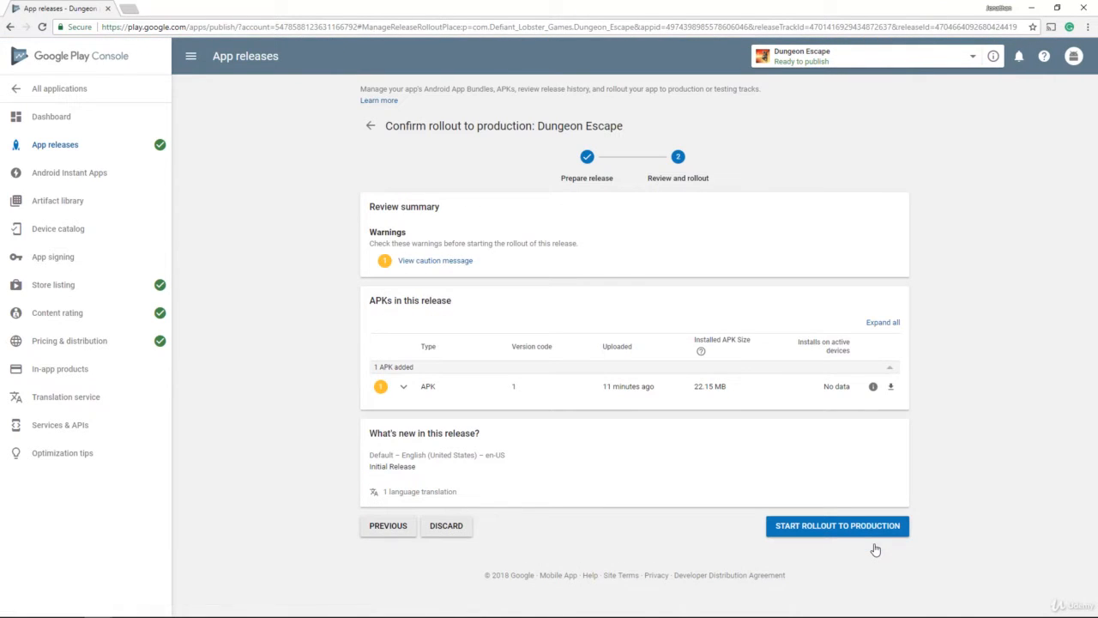
# Step: Start the rollout to production and confirm making the app available to everyone
pyautogui.click(791, 532)
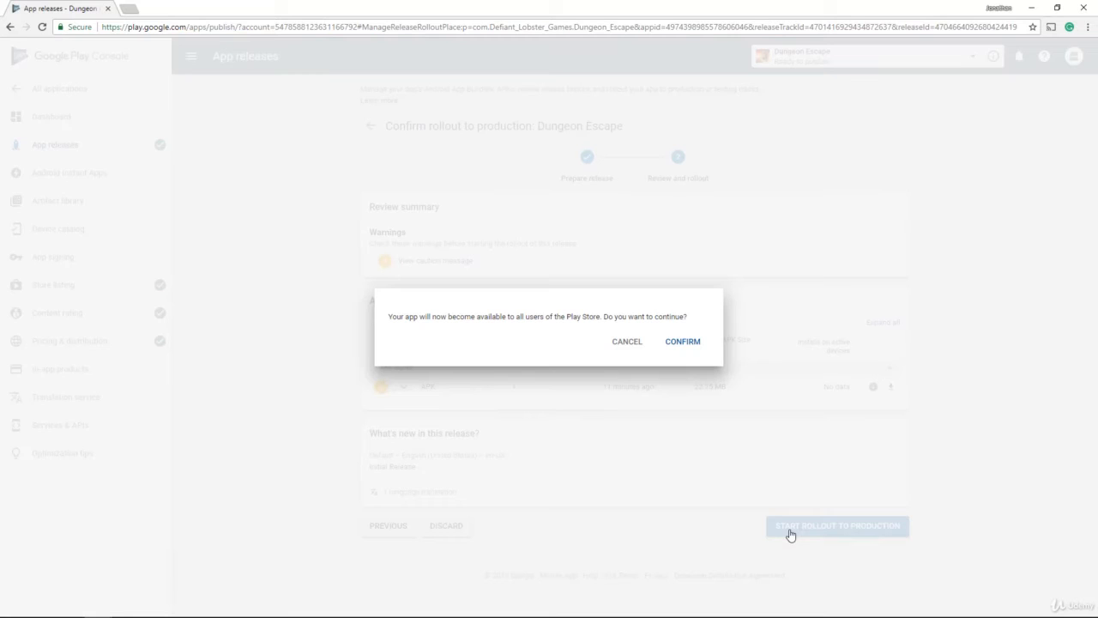
pyautogui.click(675, 345)
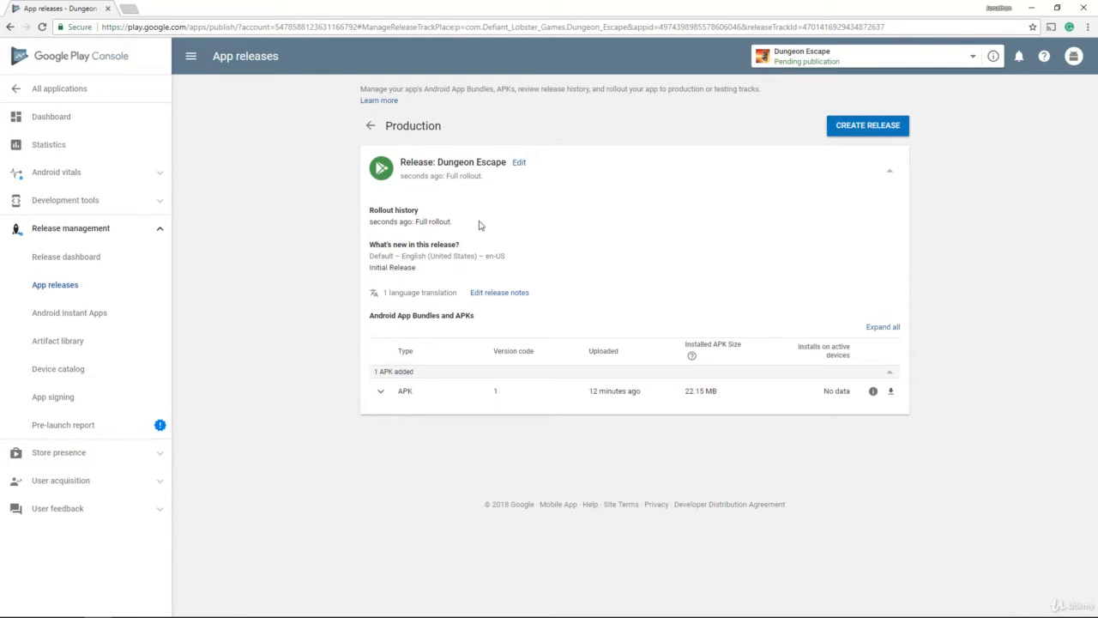
# Step: Look over Dungeon Escape's dashboard
pyautogui.click(60, 120)
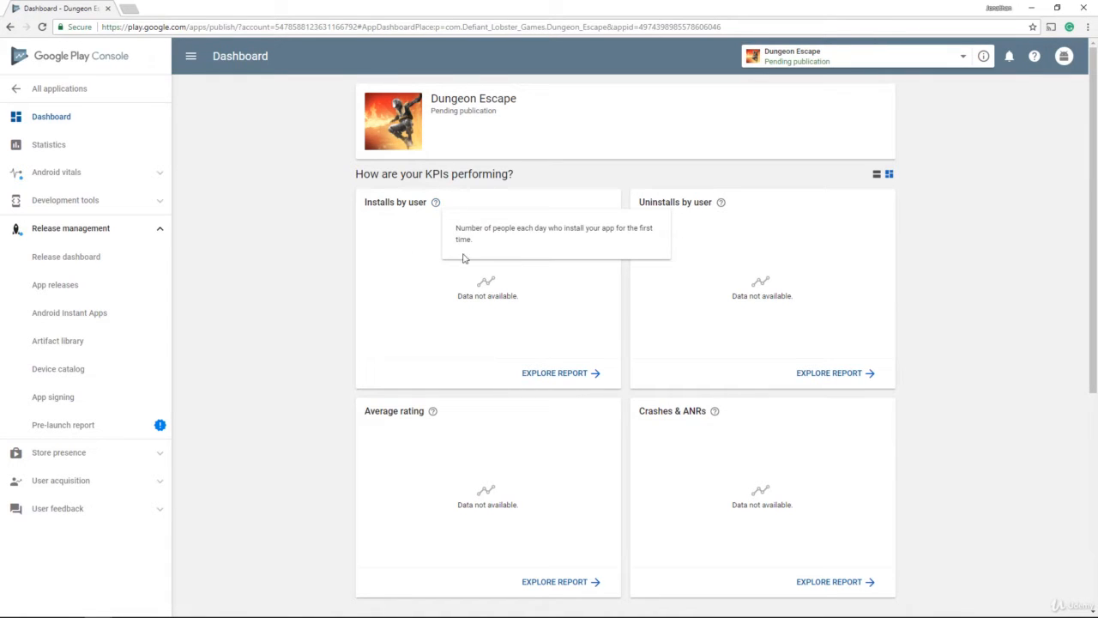
pyautogui.scroll(-1, 549, 344)
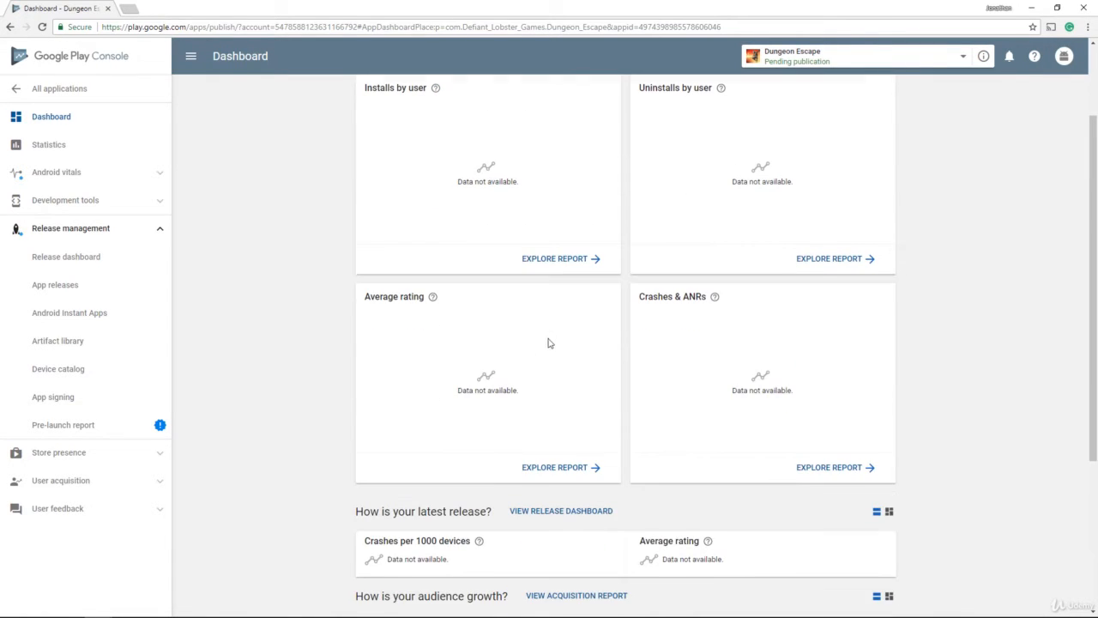
pyautogui.scroll(-1, 789, 353)
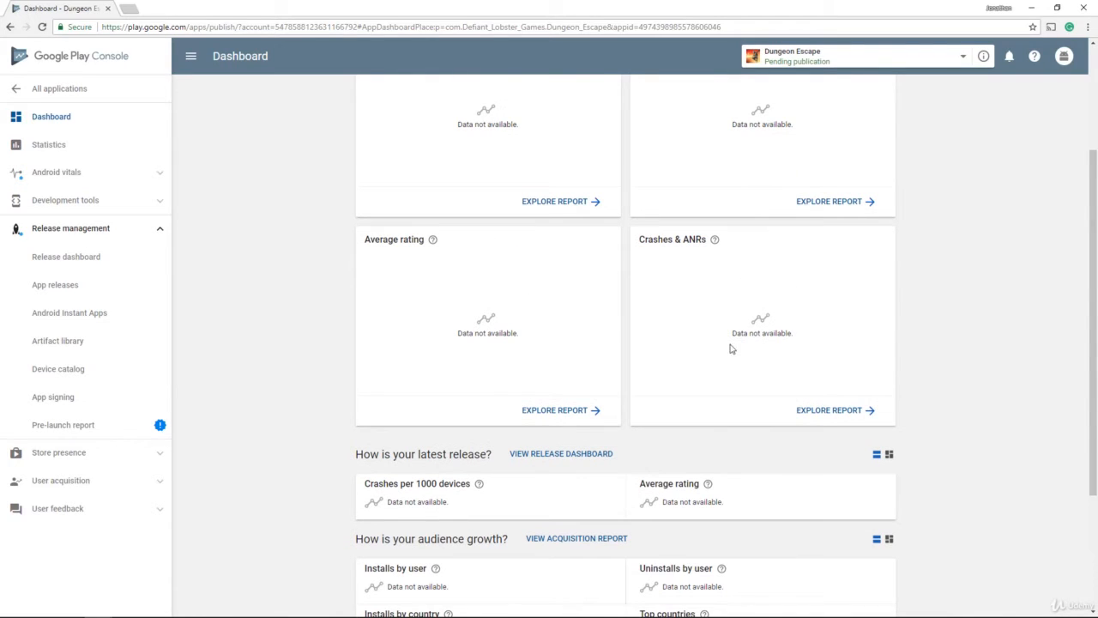
pyautogui.scroll(-2, 756, 346)
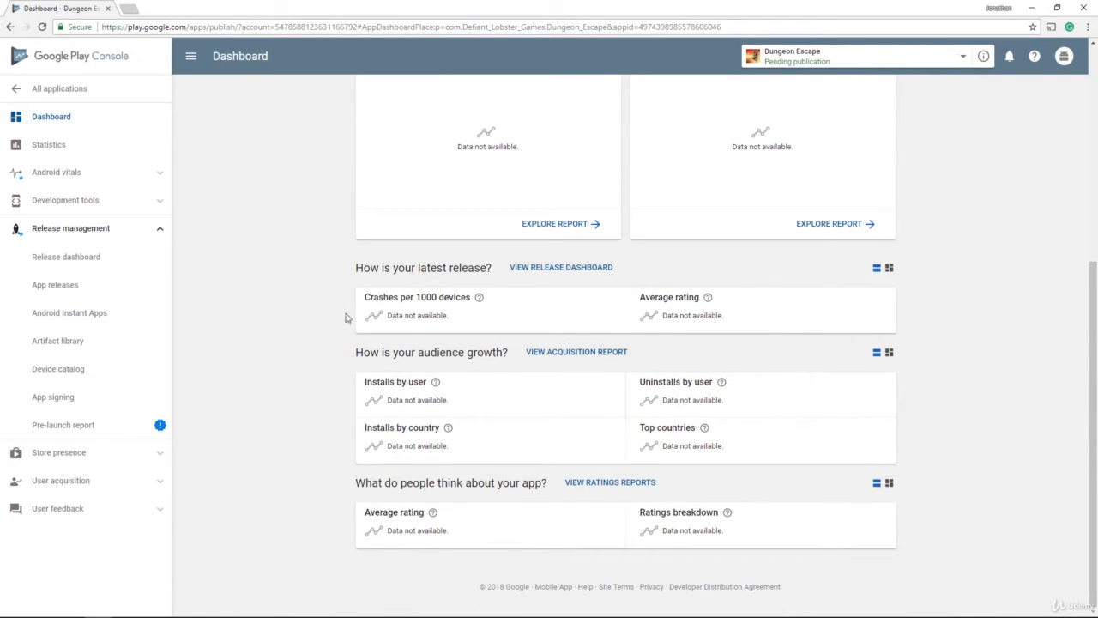
pyautogui.scroll(4, 383, 447)
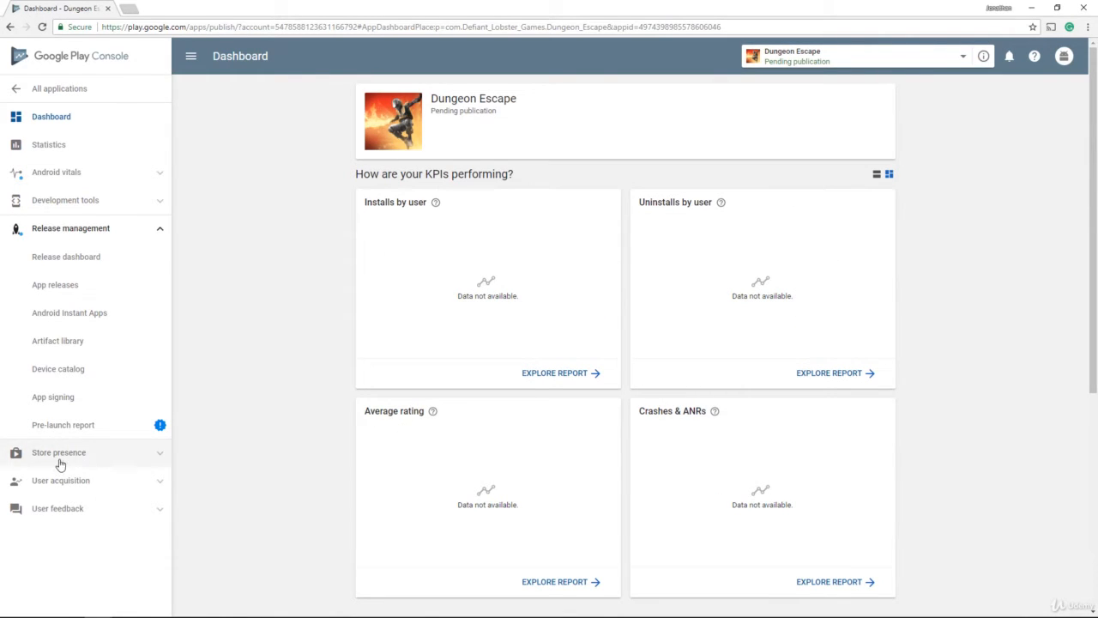
# Step: Expand Store presence and review the app's Store listing page
pyautogui.click(129, 459)
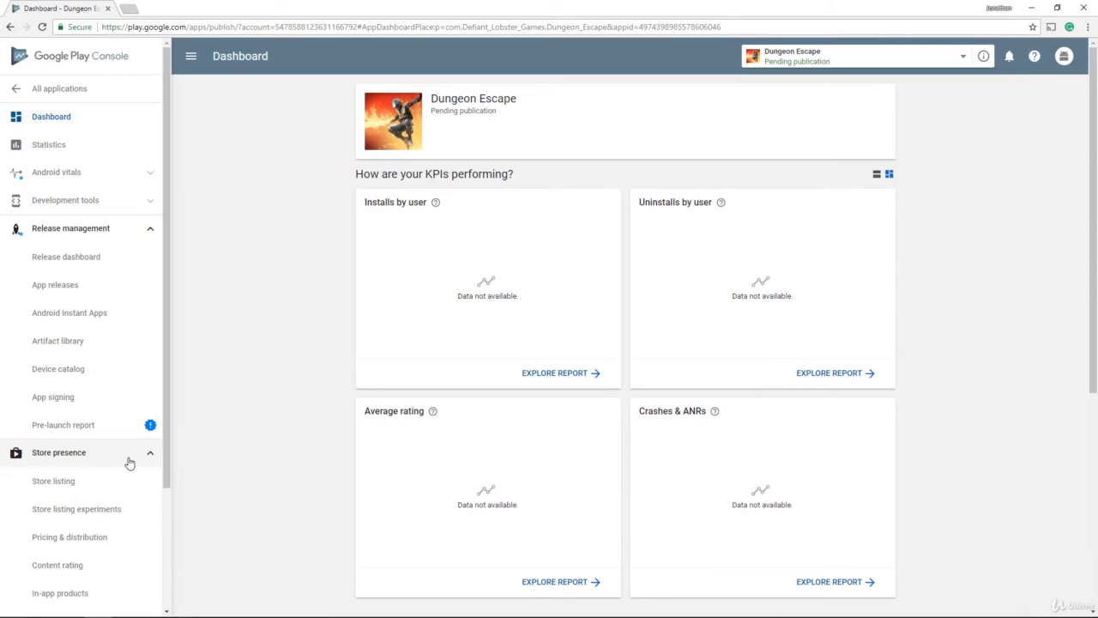
pyautogui.scroll(-3, 123, 463)
pyautogui.click(53, 366)
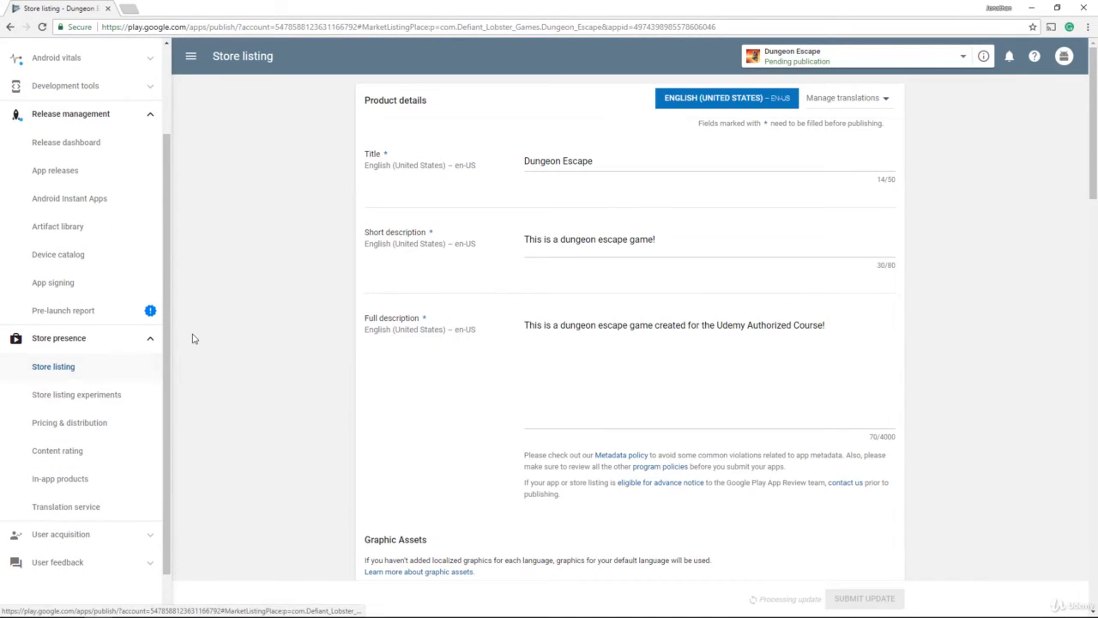
pyautogui.scroll(-10, 562, 240)
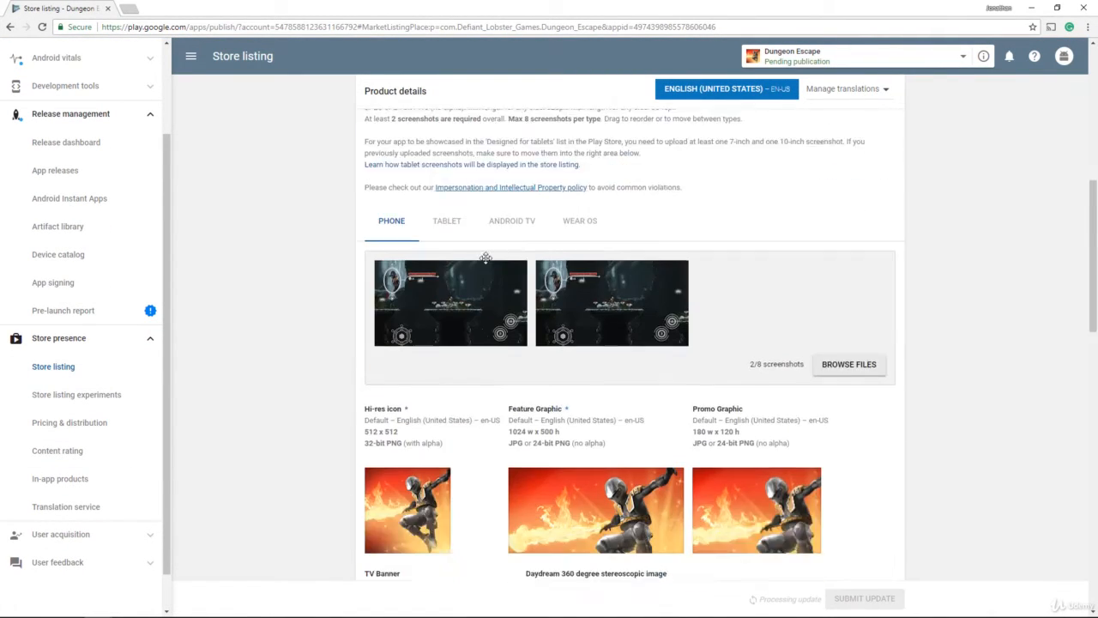
pyautogui.scroll(10, 482, 304)
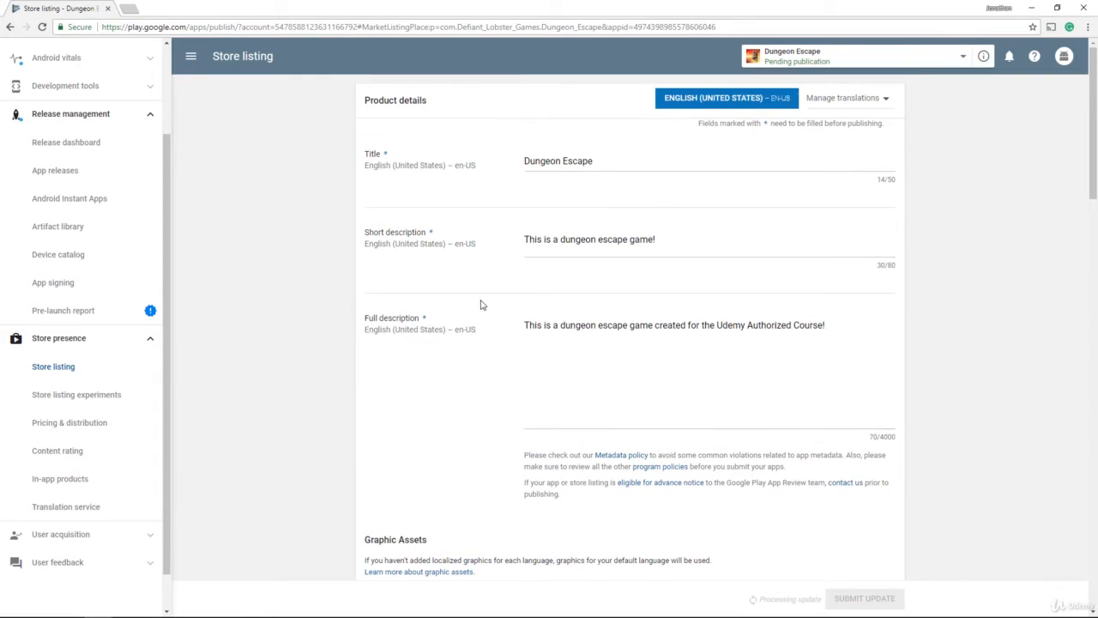
# Step: Check the 100% live release on the Release dashboard, then return to All applications
pyautogui.click(84, 148)
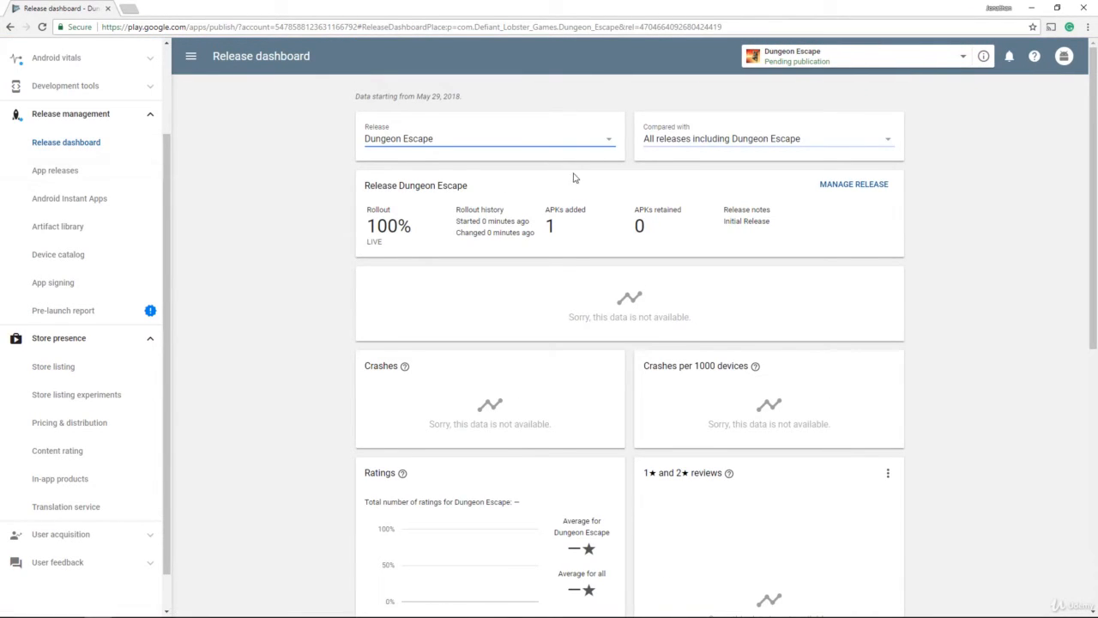
pyautogui.scroll(-3, 467, 248)
pyautogui.scroll(-2, 463, 253)
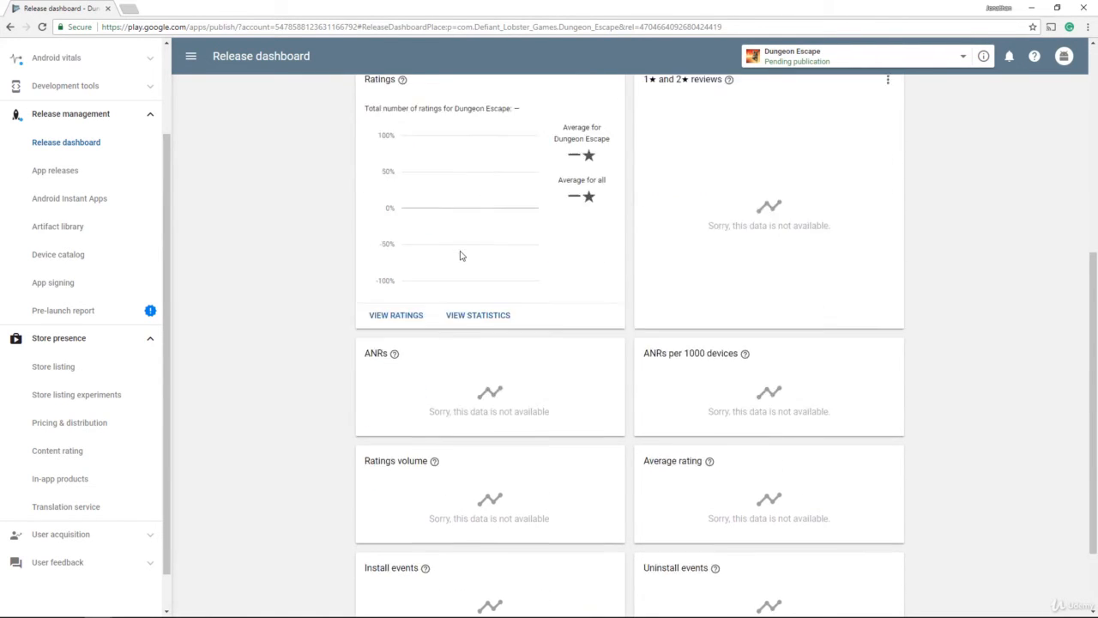
pyautogui.scroll(5, 449, 268)
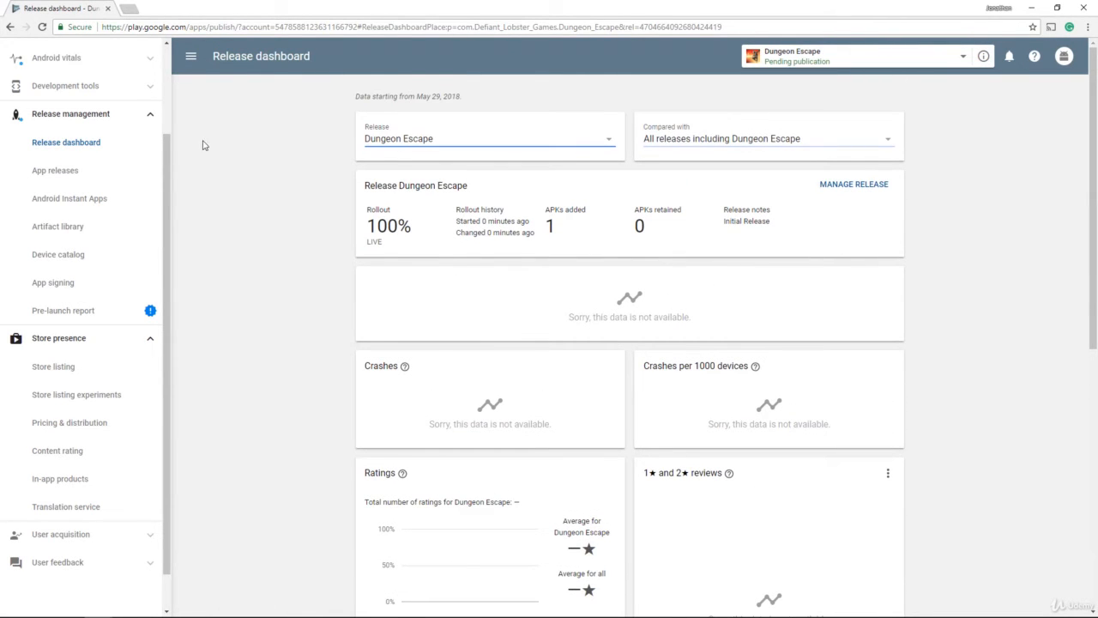
pyautogui.scroll(2, 129, 109)
pyautogui.click(70, 89)
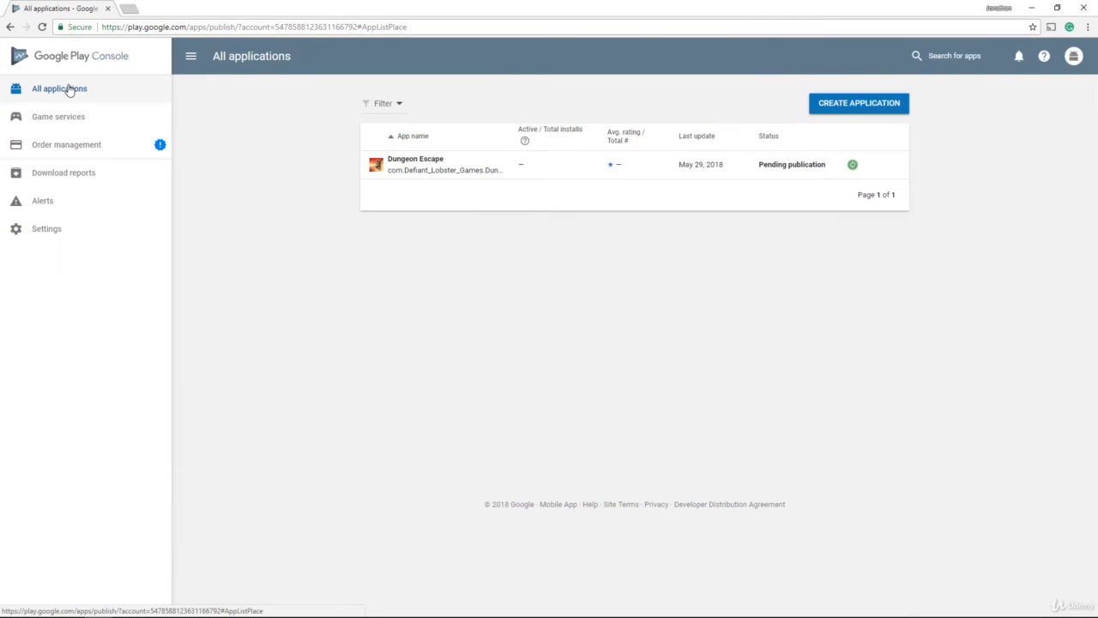